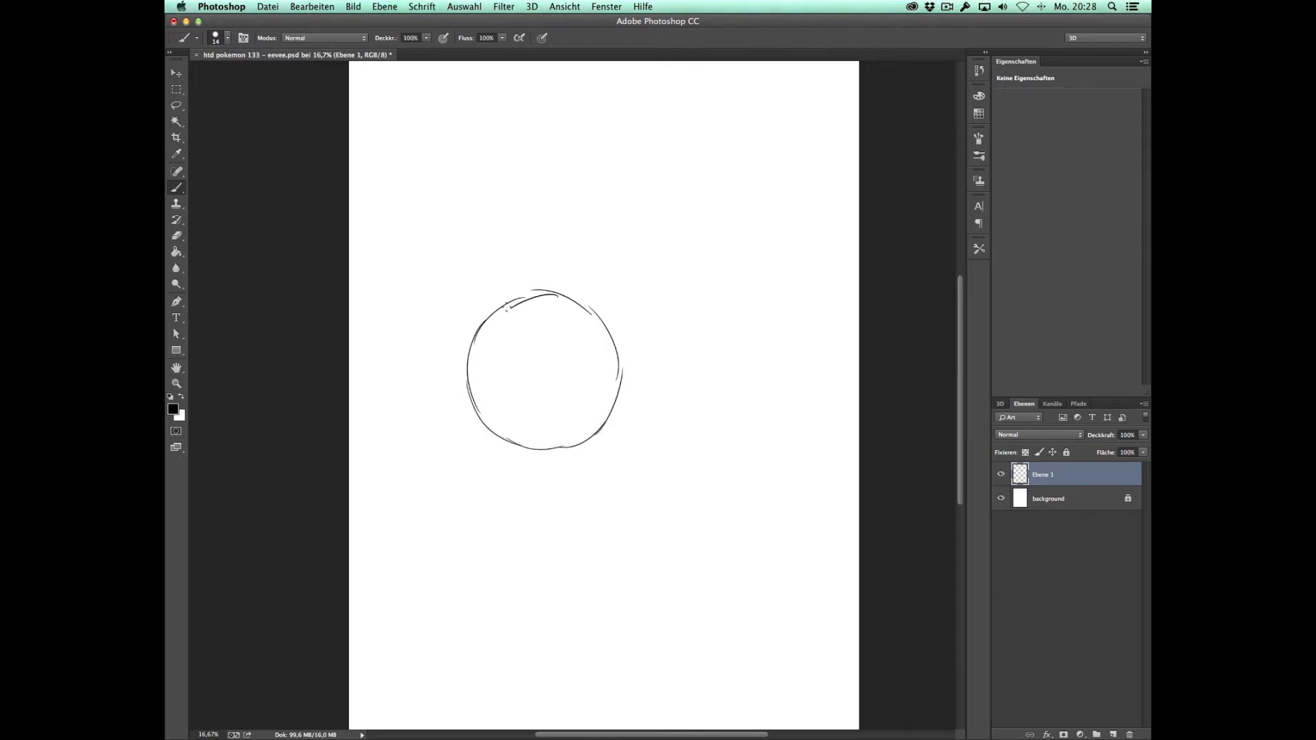
Step: Sketch a vertical and a horizontal guide line across the head circle and add two long pointed ears
mouse_move(524, 447)
mouse_down()
mouse_move(539, 328)
mouse_move(546, 296)
mouse_up()
drag(464, 371, 620, 401)
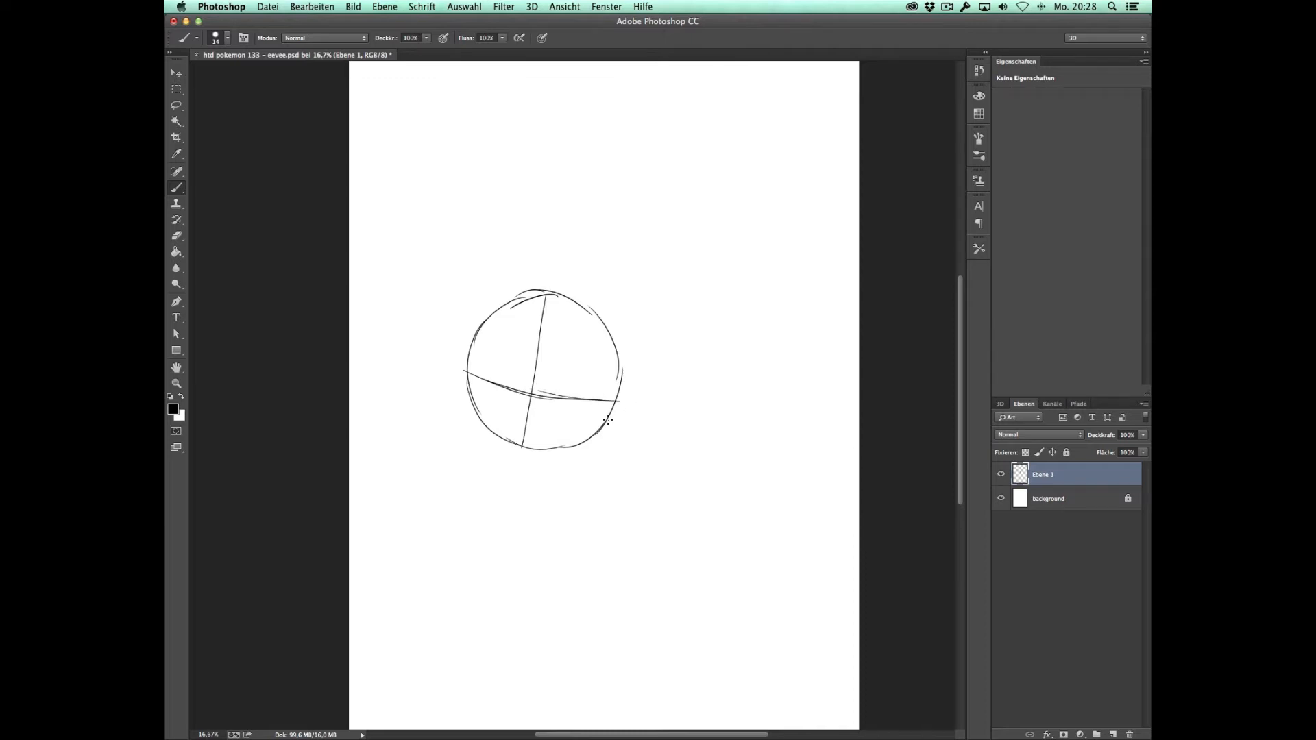
mouse_move(595, 336)
mouse_down()
mouse_move(634, 302)
mouse_move(753, 270)
mouse_up()
mouse_move(610, 357)
mouse_down()
mouse_move(713, 321)
mouse_move(757, 269)
mouse_up()
mouse_move(472, 330)
mouse_down()
mouse_move(426, 230)
mouse_move(436, 173)
mouse_move(479, 237)
mouse_move(491, 296)
mouse_up()
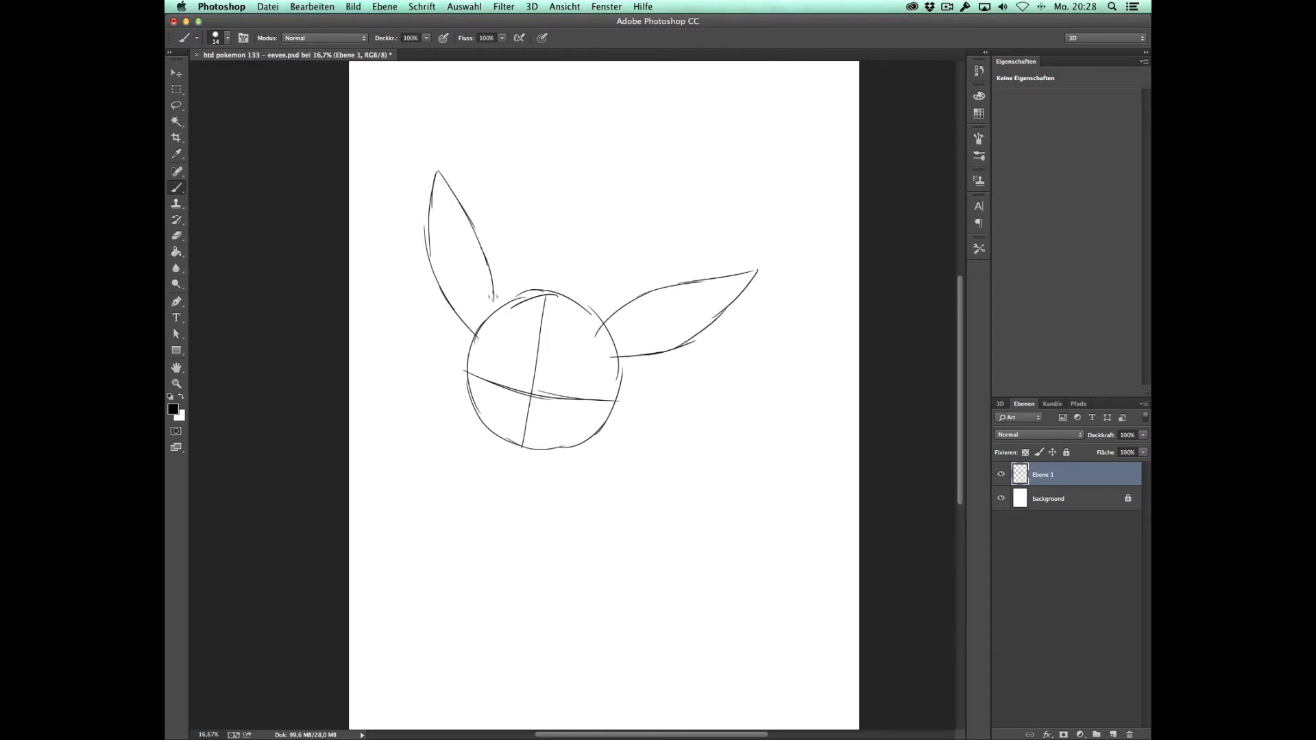
Step: Sketch the rounded chest, hindquarters and belly line of the body below the head
mouse_move(504, 417)
mouse_down()
mouse_move(478, 439)
mouse_move(479, 456)
mouse_move(529, 537)
mouse_move(514, 534)
mouse_move(606, 508)
mouse_move(594, 528)
mouse_move(595, 458)
mouse_up()
mouse_move(602, 488)
mouse_down()
mouse_move(595, 447)
mouse_move(575, 433)
mouse_up()
mouse_move(565, 431)
mouse_down()
mouse_move(595, 500)
mouse_move(569, 538)
mouse_up()
mouse_move(629, 445)
mouse_down()
mouse_move(584, 493)
mouse_move(653, 511)
mouse_move(668, 496)
mouse_move(591, 454)
mouse_up()
mouse_move(525, 509)
mouse_down()
mouse_move(526, 588)
mouse_move(552, 612)
mouse_move(588, 493)
mouse_up()
Step: Sketch the short legs, the large curved tail and the collar shape around the neck
mouse_move(483, 524)
mouse_down()
mouse_move(497, 603)
mouse_move(532, 606)
mouse_up()
mouse_move(586, 531)
mouse_down()
mouse_move(606, 524)
mouse_move(617, 579)
mouse_move(647, 594)
mouse_move(668, 473)
mouse_move(620, 447)
mouse_up()
drag(584, 583, 610, 519)
mouse_move(630, 456)
mouse_down()
mouse_move(659, 368)
mouse_move(745, 339)
mouse_move(781, 373)
mouse_move(786, 421)
mouse_move(713, 493)
mouse_move(635, 488)
mouse_up()
mouse_move(474, 395)
mouse_down()
mouse_move(456, 396)
mouse_move(431, 438)
mouse_move(510, 534)
mouse_move(630, 484)
mouse_move(616, 415)
mouse_move(635, 465)
mouse_up()
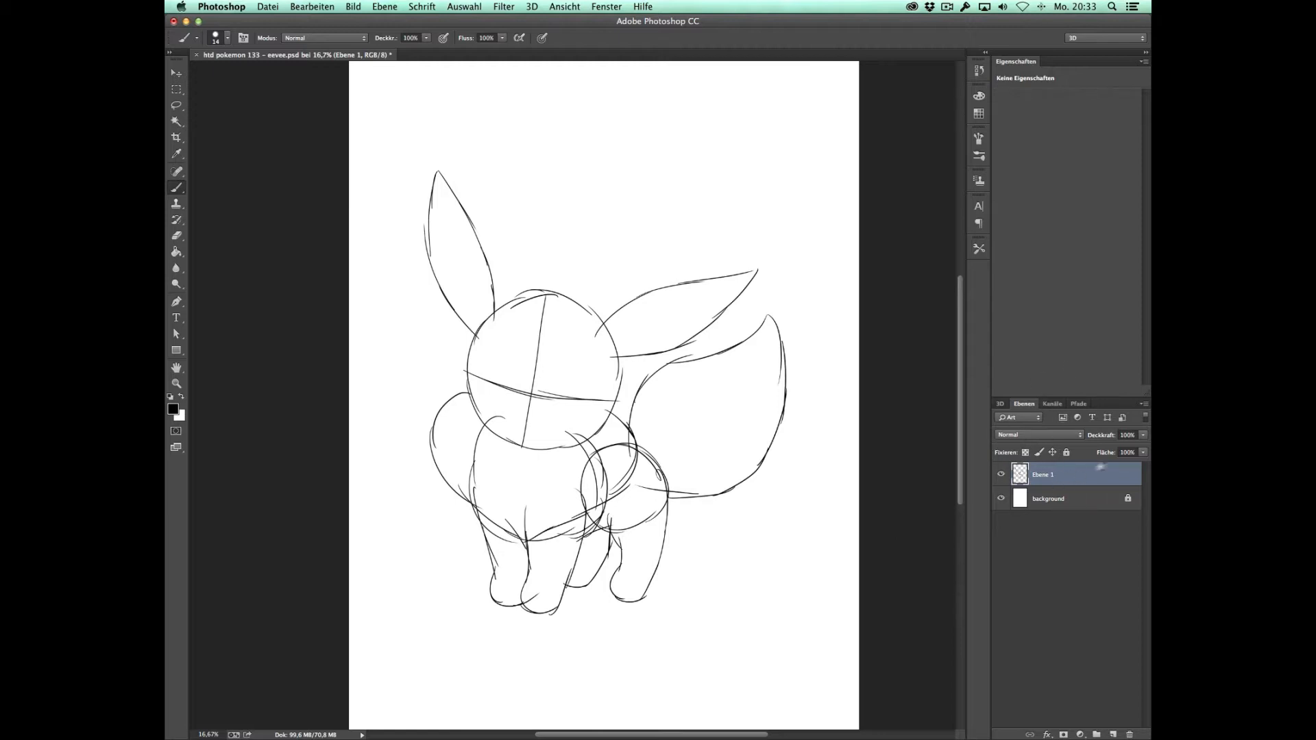
Step: Fade the rough sketch layer Ebene 1 to about 12% opacity and add a new layer above it
click(1143, 439)
drag(1132, 445, 1090, 447)
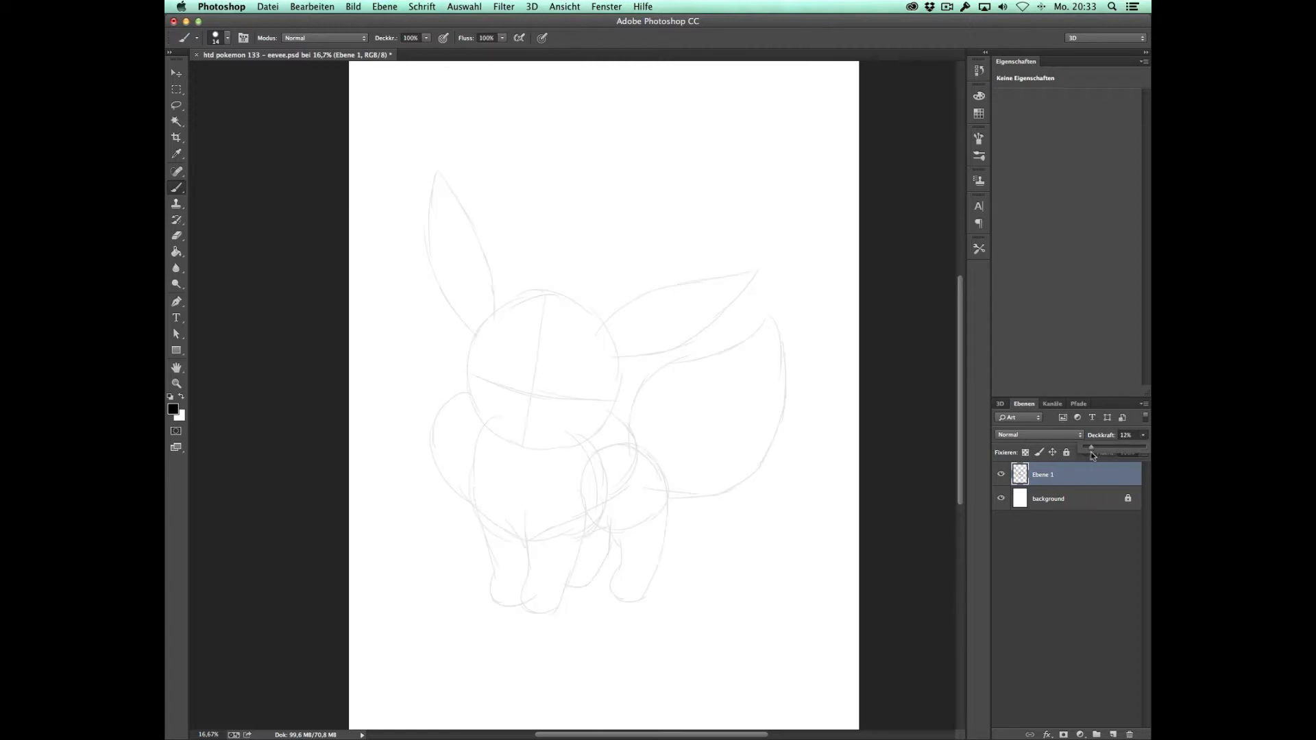
click(1113, 734)
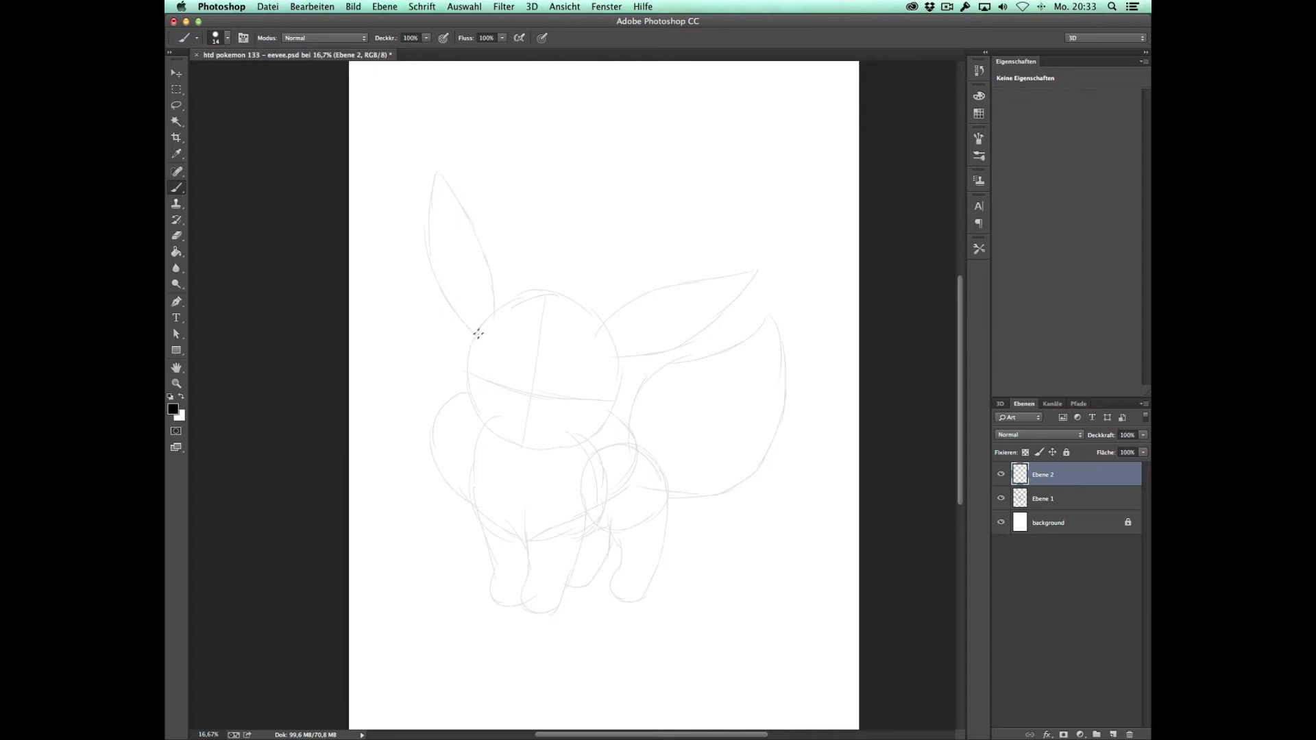
Step: Trace the cheeks and chin, the upright ear with its inner contour, and the jagged hair tuft on the head
mouse_move(479, 329)
mouse_down()
mouse_move(467, 406)
mouse_move(462, 387)
mouse_move(474, 422)
mouse_move(541, 451)
mouse_move(595, 434)
mouse_move(622, 356)
mouse_up()
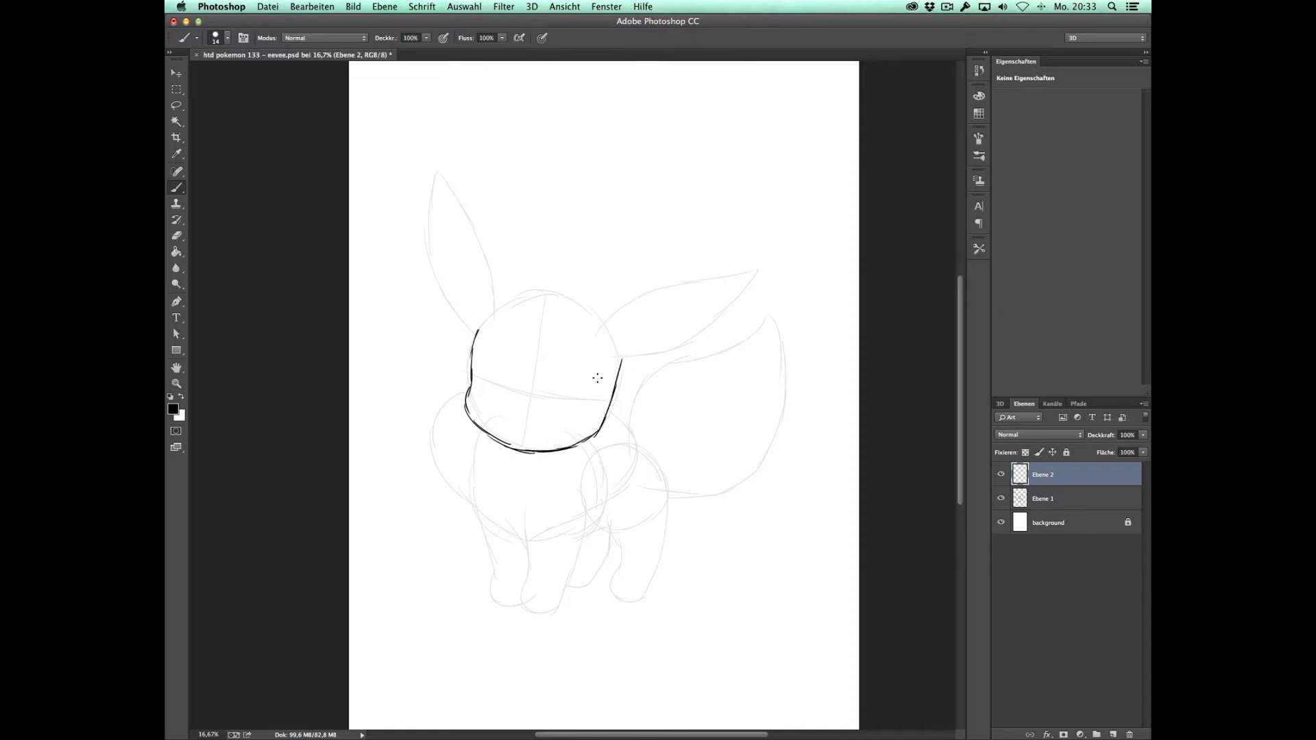
mouse_move(472, 333)
mouse_down()
mouse_move(435, 269)
mouse_move(438, 167)
mouse_move(481, 236)
mouse_move(493, 316)
mouse_move(522, 296)
mouse_up()
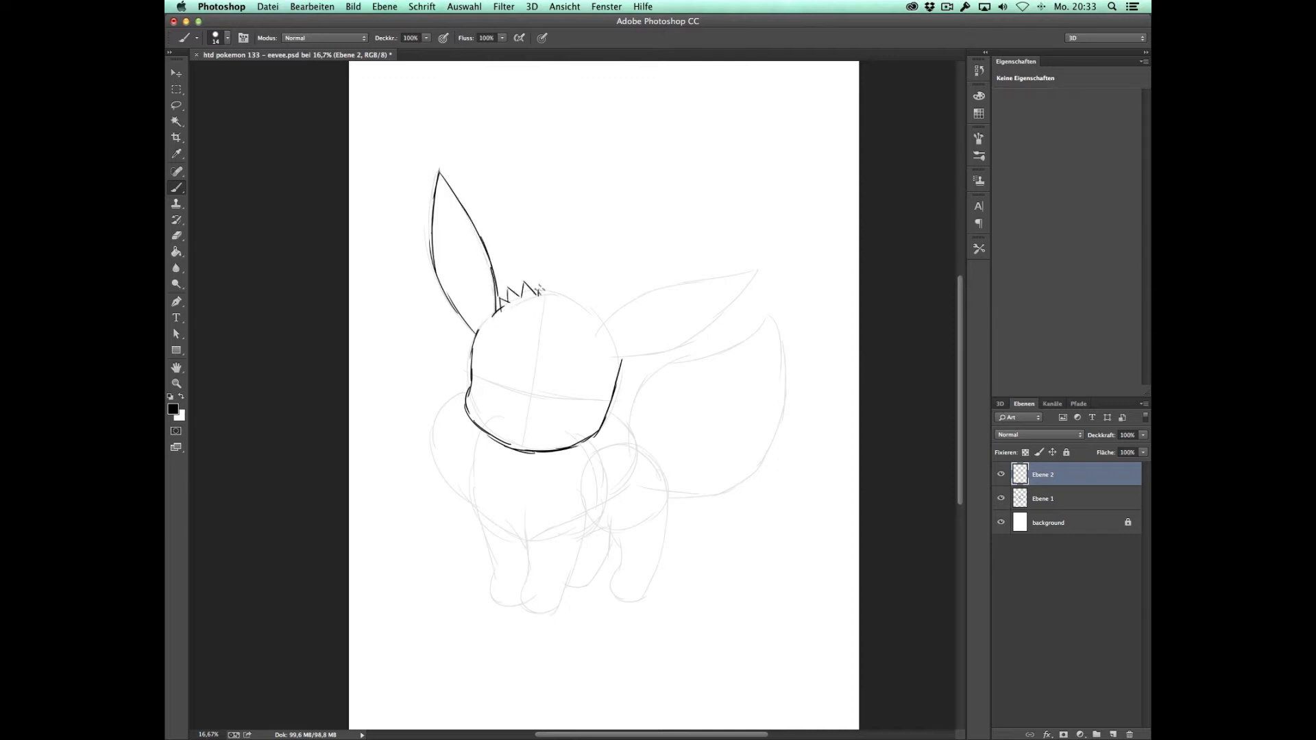
mouse_move(585, 310)
mouse_down()
mouse_move(595, 303)
mouse_move(607, 326)
mouse_up()
mouse_move(475, 325)
mouse_down()
mouse_move(451, 287)
mouse_move(445, 193)
mouse_move(476, 255)
mouse_move(488, 307)
mouse_move(477, 325)
mouse_up()
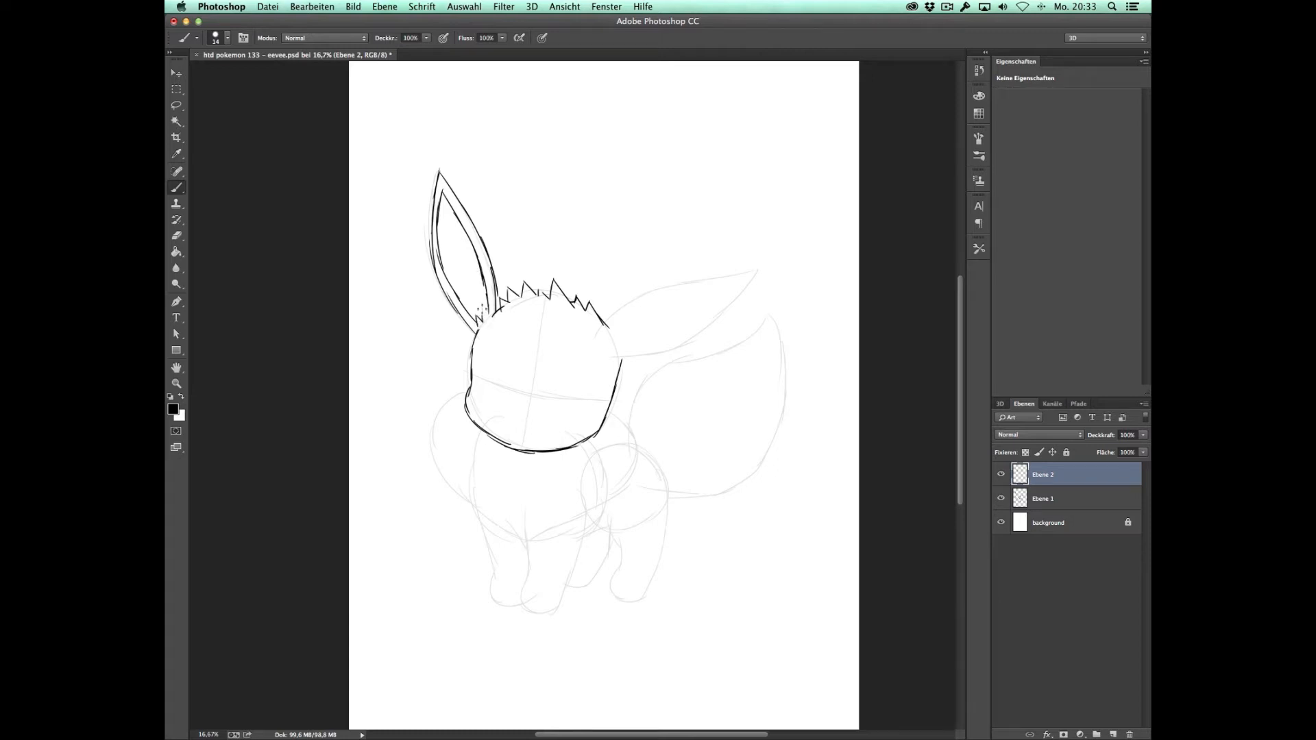
Step: Trace the ear that extends sideways toward the tail, including its inner contour and the fur at its base
mouse_move(603, 327)
mouse_down()
mouse_move(662, 288)
mouse_move(749, 273)
mouse_up()
mouse_move(612, 358)
mouse_down()
mouse_move(688, 341)
mouse_move(758, 267)
mouse_up()
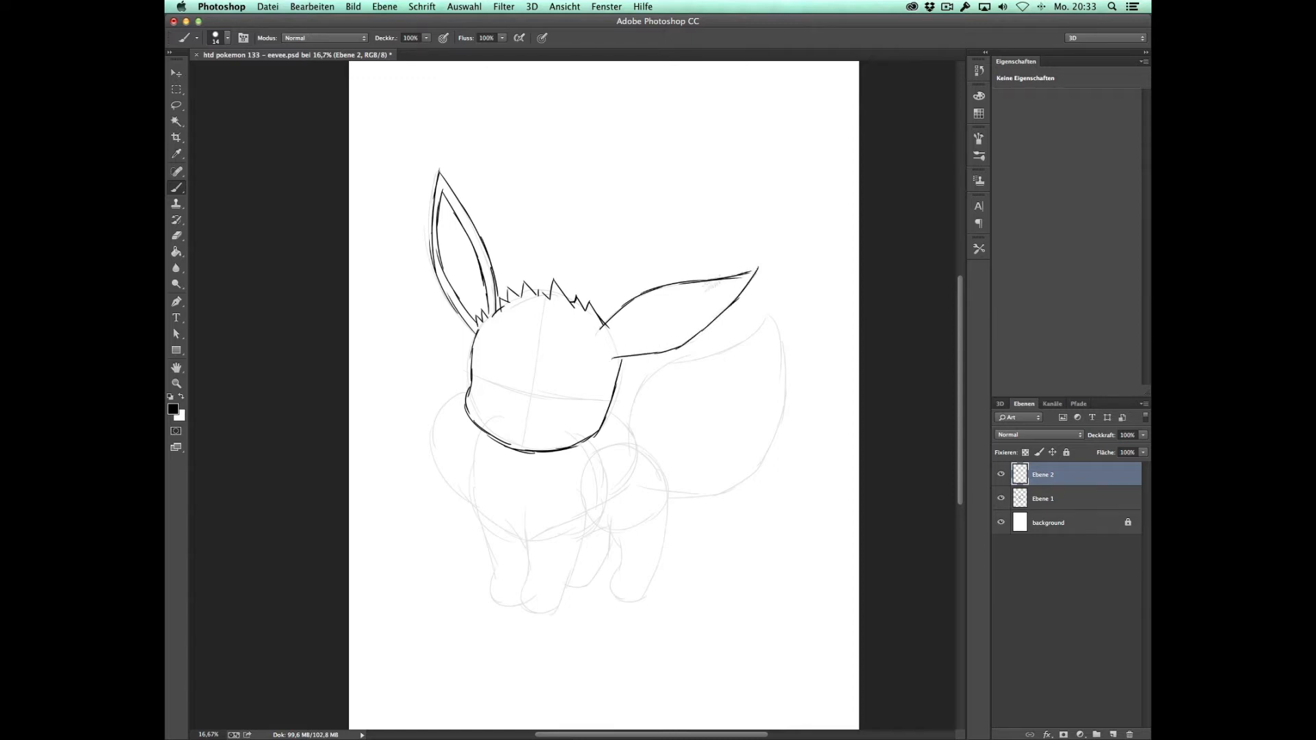
mouse_move(605, 332)
mouse_down()
mouse_move(640, 305)
mouse_move(725, 283)
mouse_up()
mouse_move(602, 336)
mouse_down()
mouse_move(673, 340)
mouse_move(740, 276)
mouse_up()
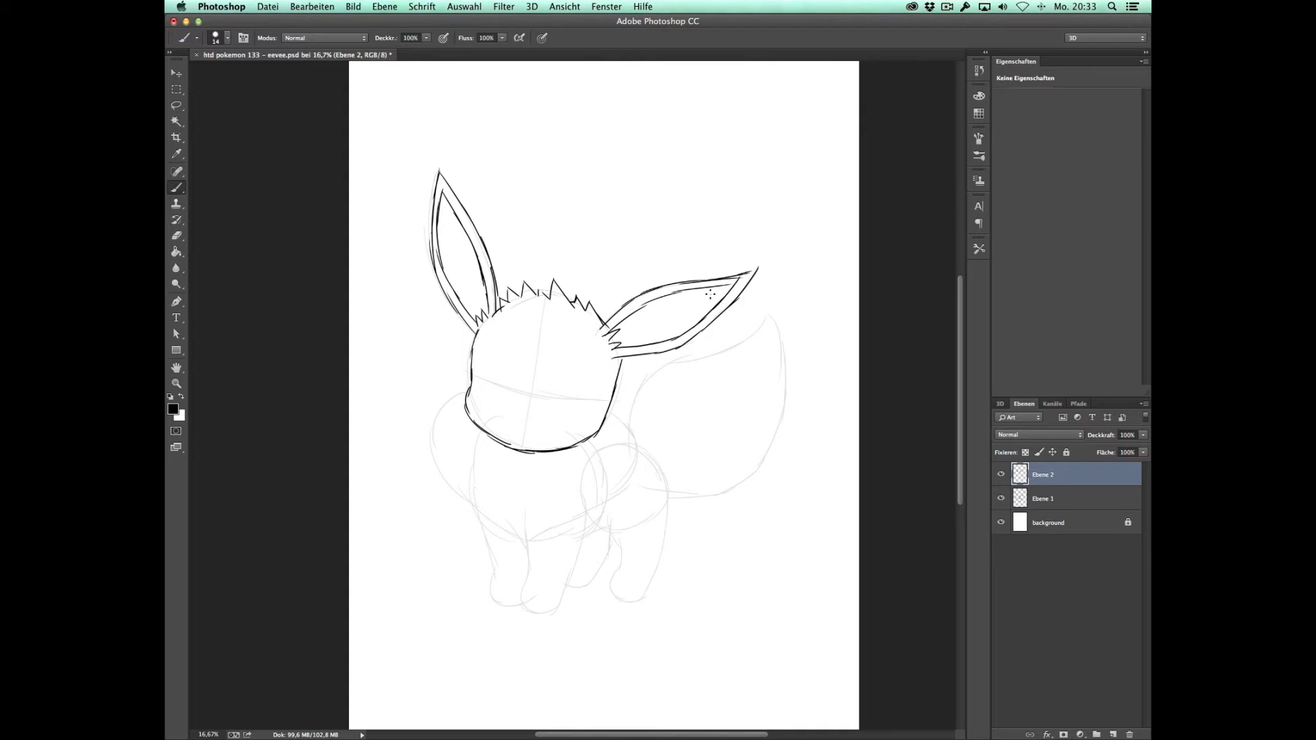
Step: Draw the face with two oval eyes and highlights, short eyebrows, a small nose and a smiling mouth
mouse_move(512, 343)
mouse_down()
mouse_move(515, 355)
mouse_move(567, 362)
mouse_up()
drag(526, 420, 554, 423)
mouse_move(499, 346)
mouse_down()
mouse_move(493, 398)
mouse_move(499, 353)
mouse_up()
mouse_move(585, 364)
mouse_down()
mouse_move(569, 378)
mouse_move(582, 362)
mouse_move(591, 400)
mouse_up()
Step: Draw the fluffy neck collar with spiky fur tips on both sides and a pointed tuft over the chest
mouse_move(468, 396)
mouse_down()
mouse_move(436, 450)
mouse_move(466, 495)
mouse_up()
drag(493, 433, 481, 447)
mouse_move(474, 449)
mouse_down()
mouse_move(463, 480)
mouse_move(503, 533)
mouse_up()
drag(491, 480, 485, 515)
mouse_move(494, 528)
mouse_down()
mouse_move(520, 541)
mouse_move(568, 504)
mouse_up()
mouse_move(563, 466)
mouse_down()
mouse_move(545, 529)
mouse_move(622, 445)
mouse_move(584, 508)
mouse_move(634, 474)
mouse_move(648, 447)
mouse_up()
drag(607, 410, 646, 446)
Step: Trace the front and hind legs with paws and toes, plus the contour of the hindquarters
mouse_move(479, 516)
mouse_down()
mouse_move(503, 606)
mouse_move(515, 606)
mouse_up()
mouse_move(529, 542)
mouse_down()
mouse_move(526, 611)
mouse_move(546, 615)
mouse_move(586, 519)
mouse_up()
drag(528, 603, 547, 614)
mouse_move(582, 539)
mouse_down()
mouse_move(615, 527)
mouse_move(619, 599)
mouse_up()
drag(629, 591, 641, 601)
mouse_move(636, 443)
mouse_down()
mouse_move(668, 491)
mouse_move(642, 600)
mouse_up()
mouse_move(565, 587)
mouse_down()
mouse_move(595, 576)
mouse_move(612, 527)
mouse_up()
Step: Trace the upper and lower contours of the bushy tail so they meet at its pointed tip
mouse_move(632, 419)
mouse_down()
mouse_move(751, 343)
mouse_move(774, 307)
mouse_up()
mouse_move(667, 494)
mouse_down()
mouse_move(782, 419)
mouse_move(774, 307)
mouse_up()
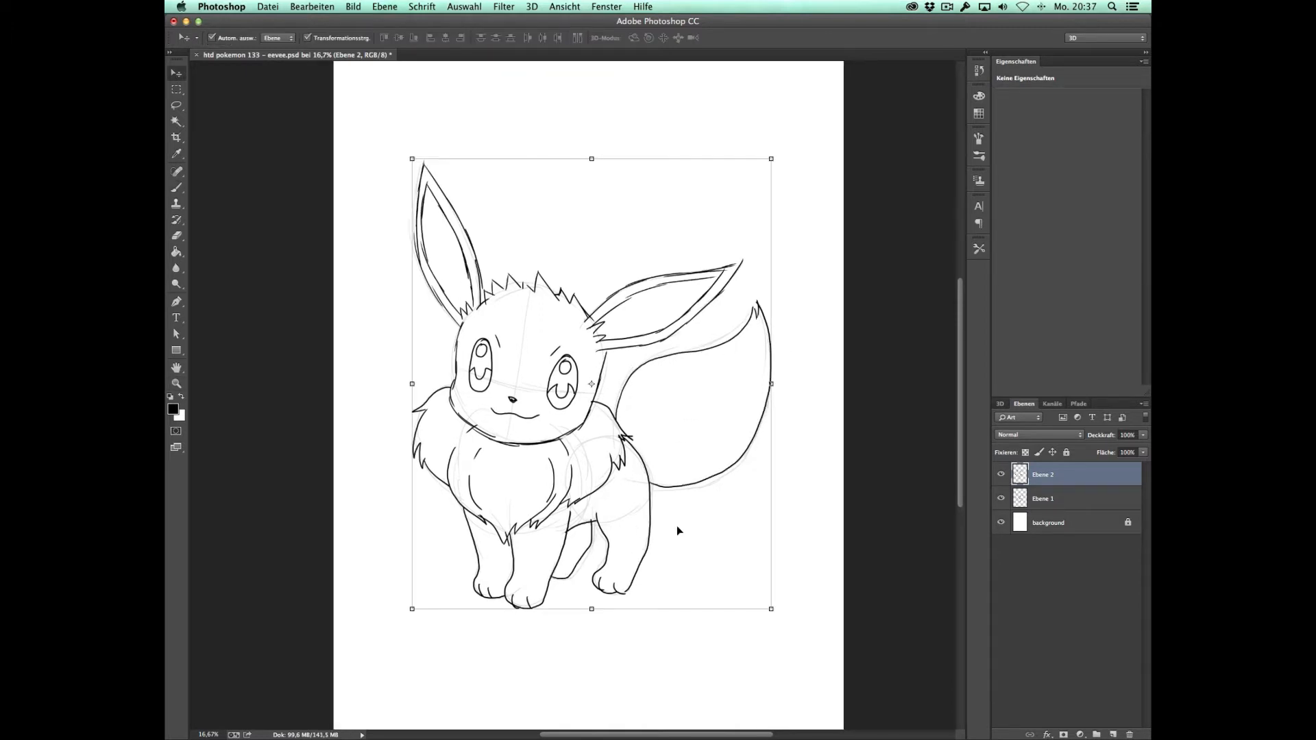
key(Return)
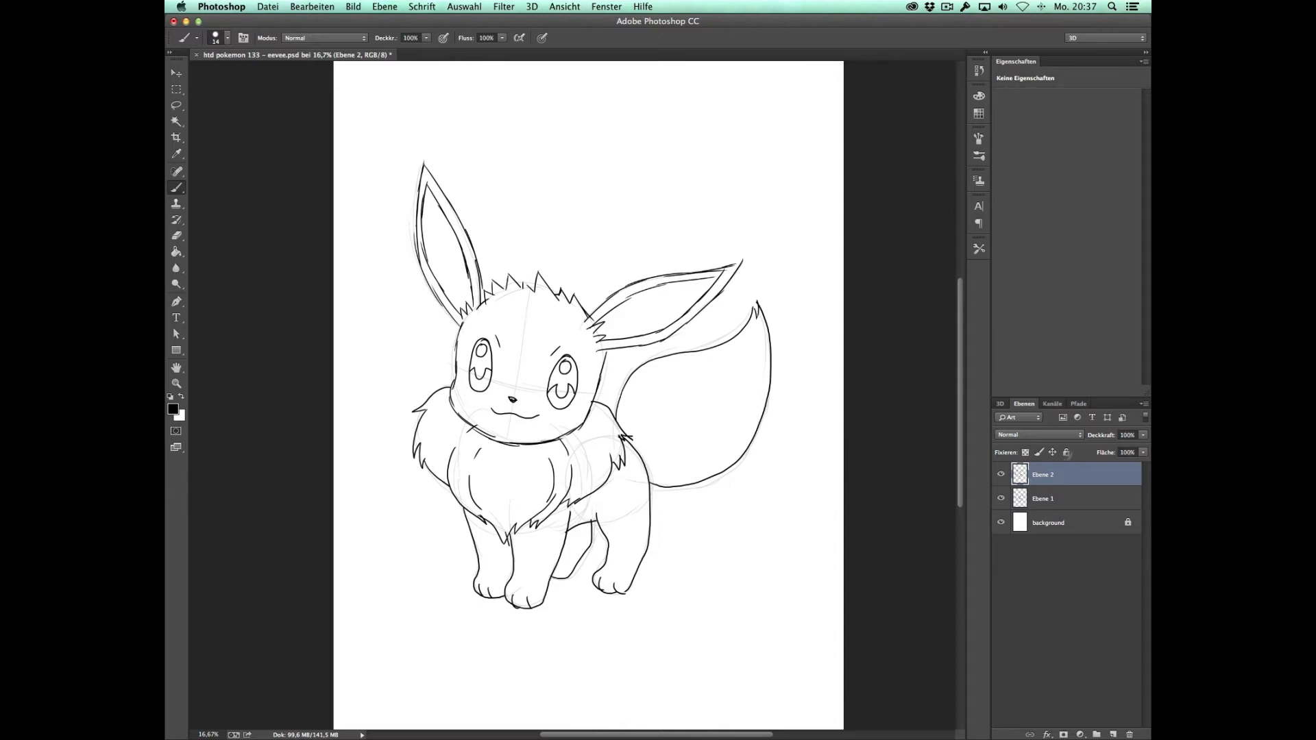
Step: Merge Ebene 1 and Ebene 2 into one layer, fade it to a low opacity and add a new layer above it
shift+click(1051, 498)
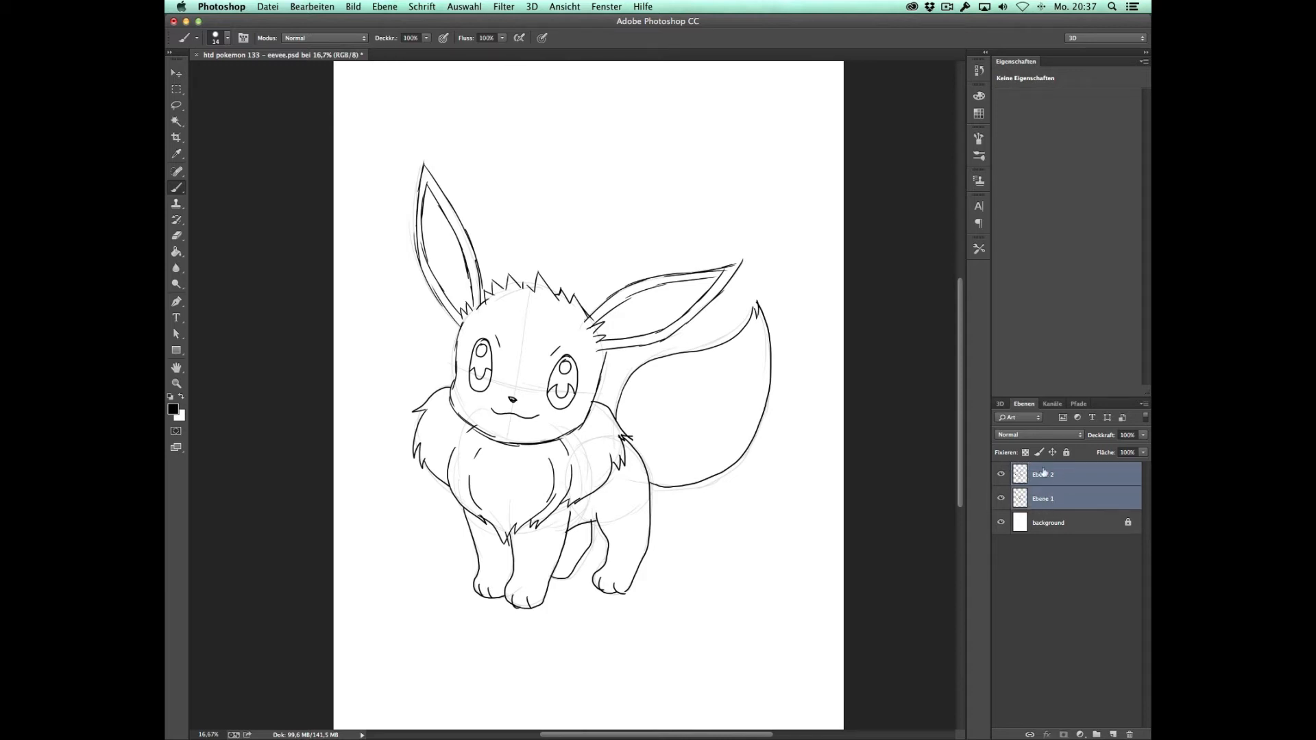
right_click(1045, 472)
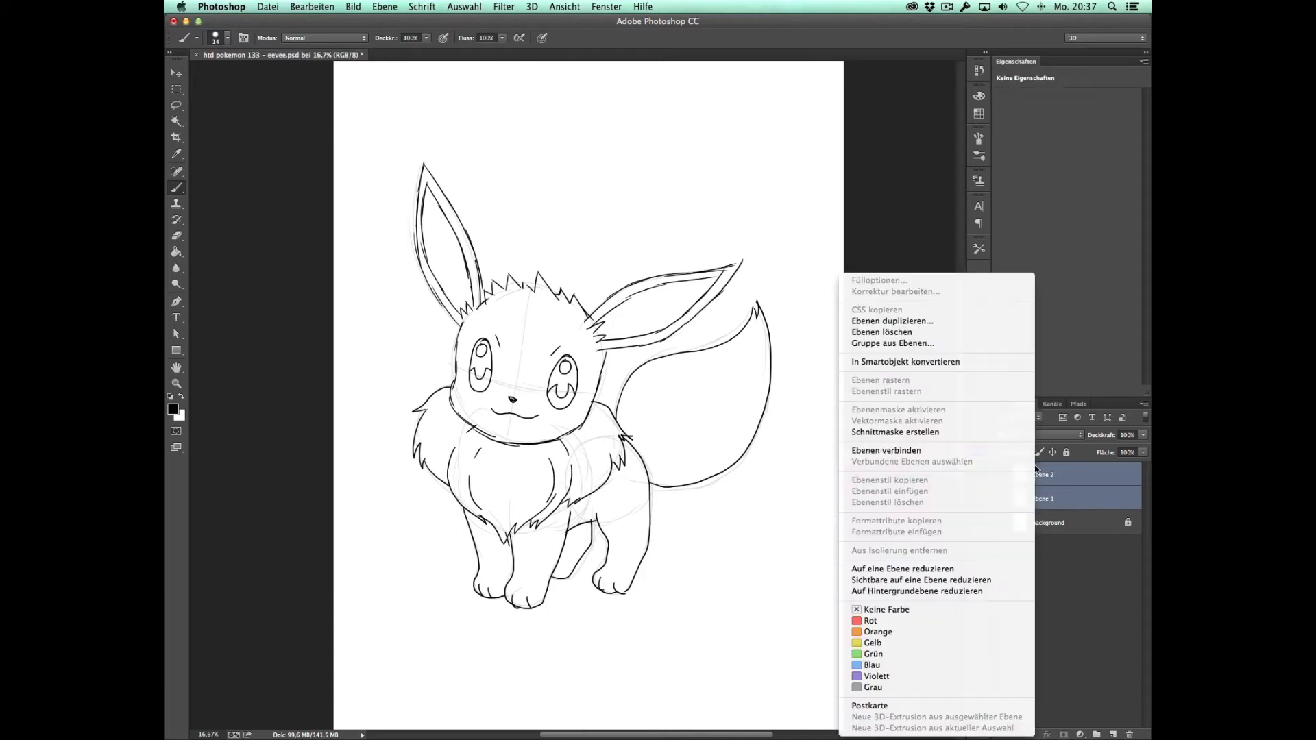
click(976, 570)
drag(1141, 439, 1089, 452)
click(1113, 734)
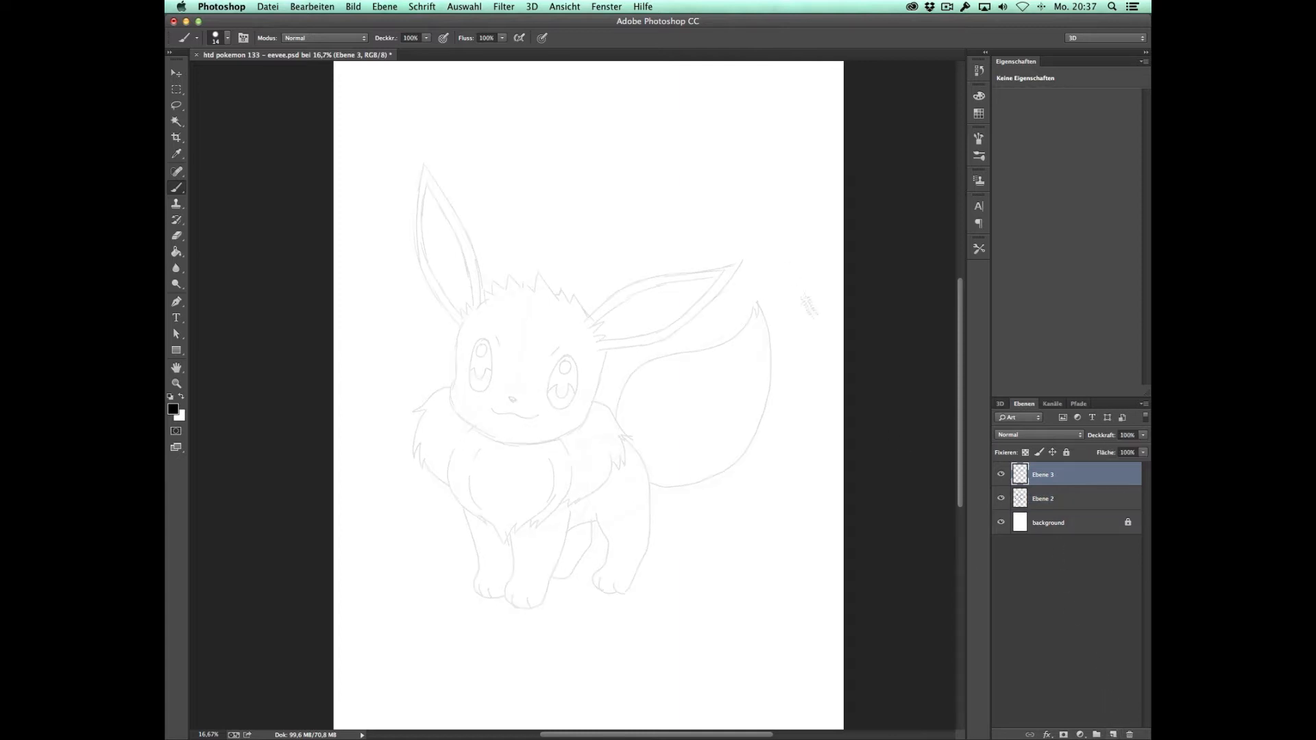
Step: Open the brush presets and the detailed brush settings to examine the current 14 px brush
key(z)
double_click(638, 240)
drag(667, 221, 799, 416)
key(b)
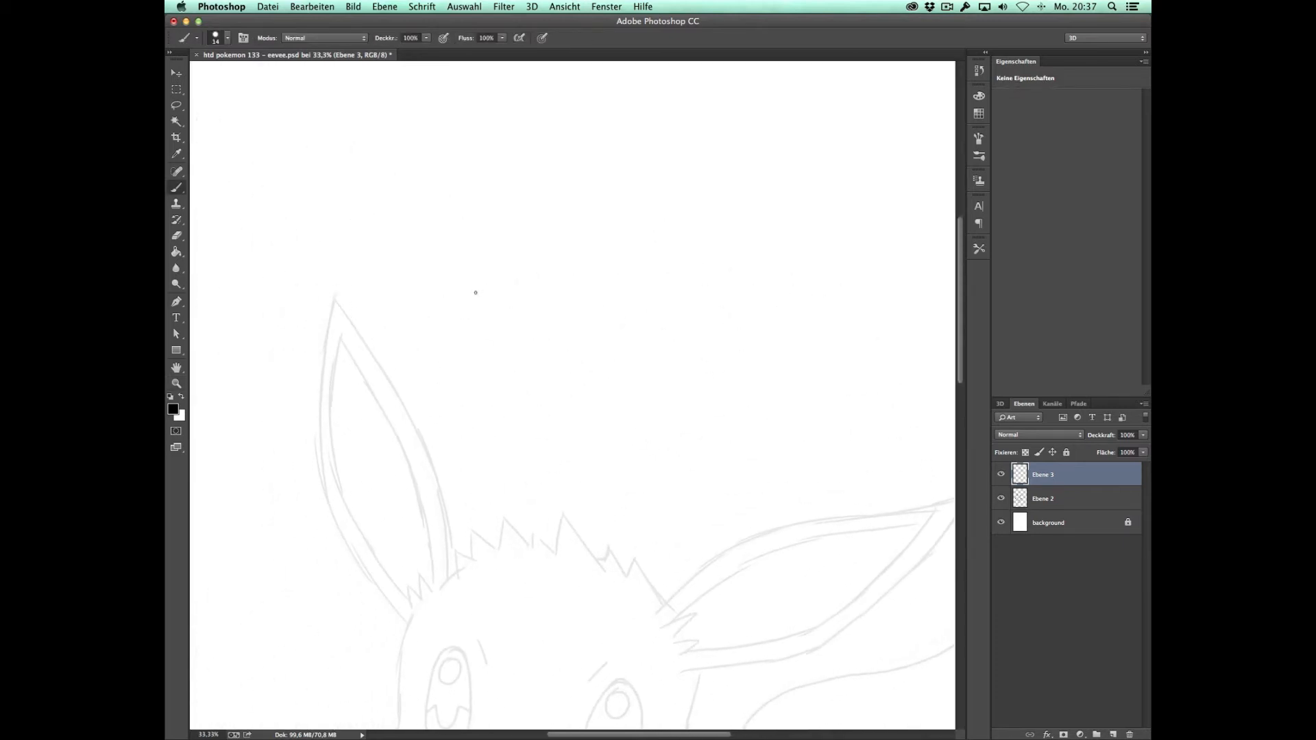
right_click(466, 272)
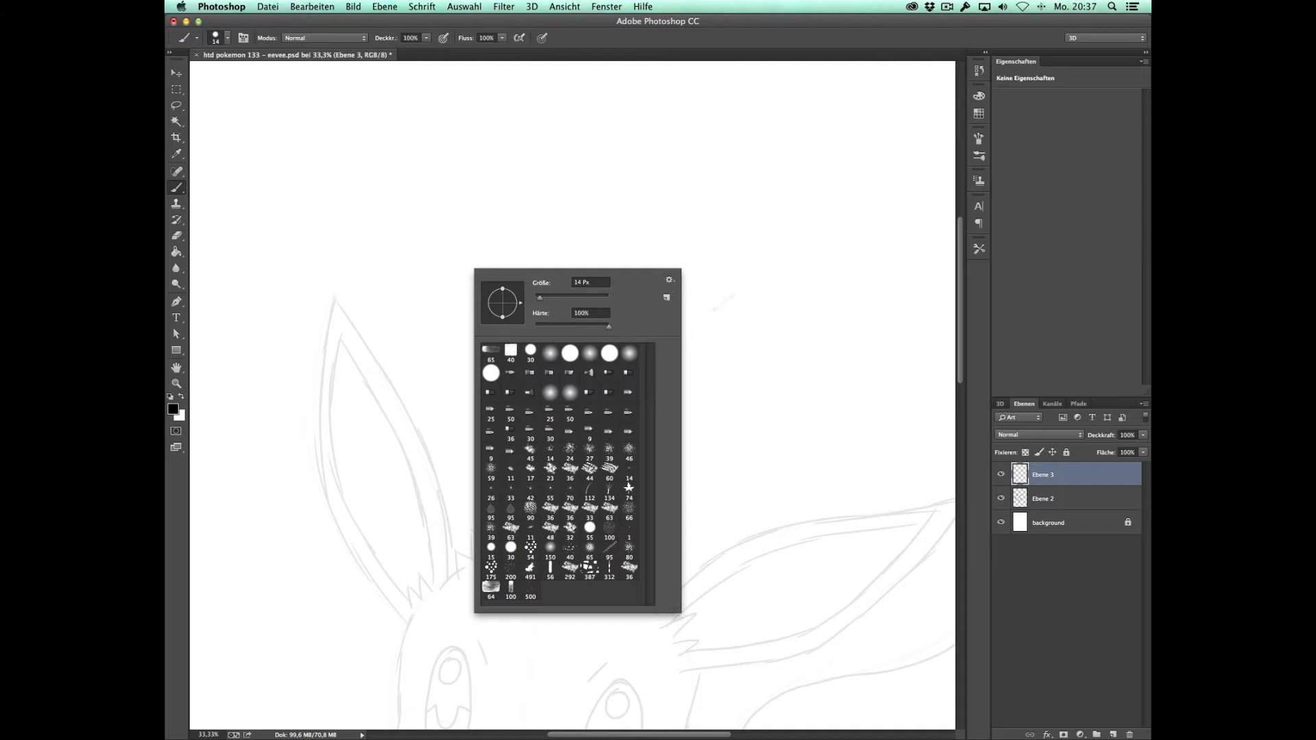
click(979, 140)
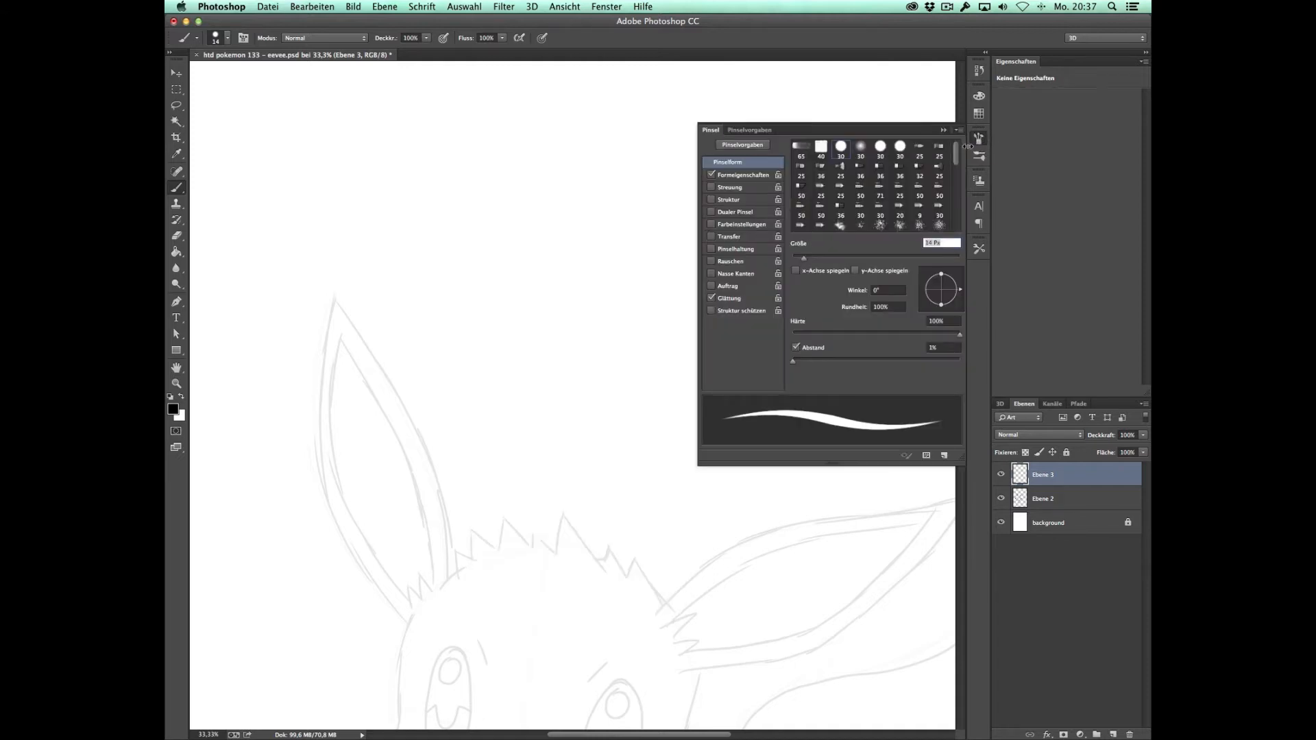
right_click(463, 365)
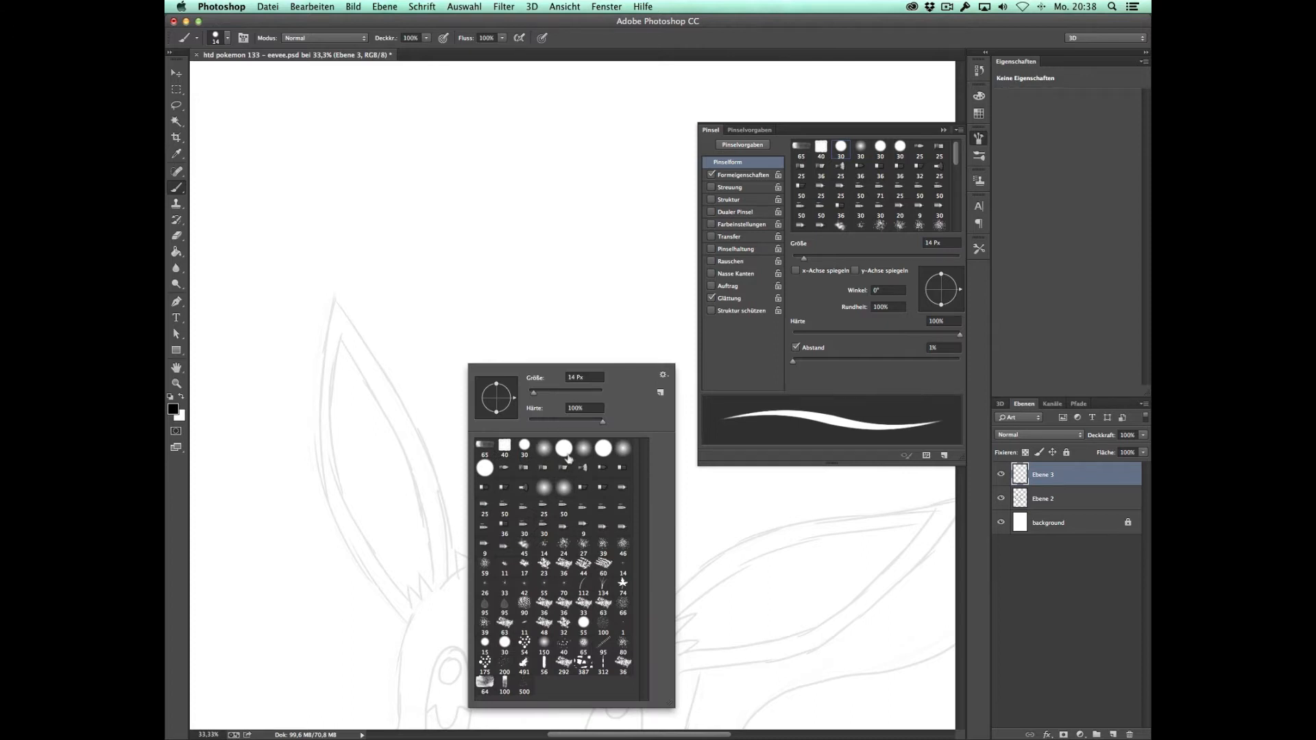
Step: Try the hard round preset with Transfer at 137 px in test strokes on the canvas and undo them
click(563, 453)
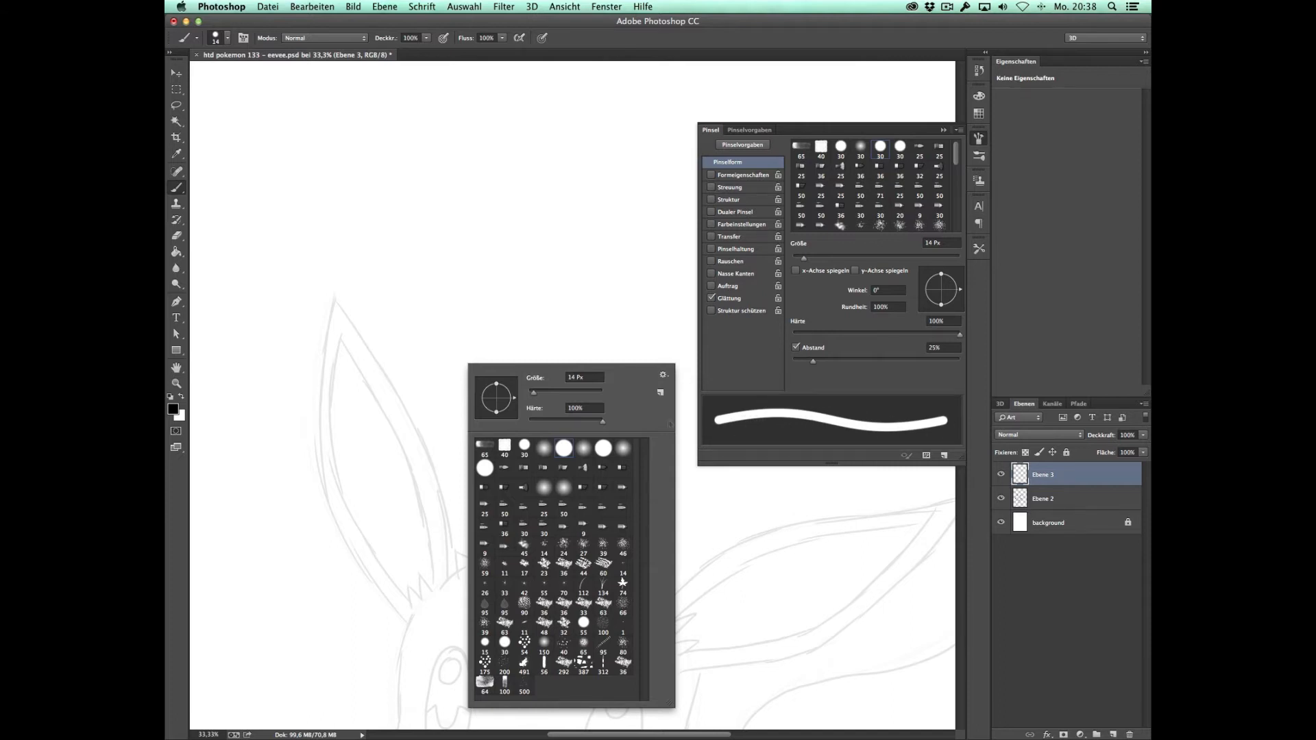
click(484, 473)
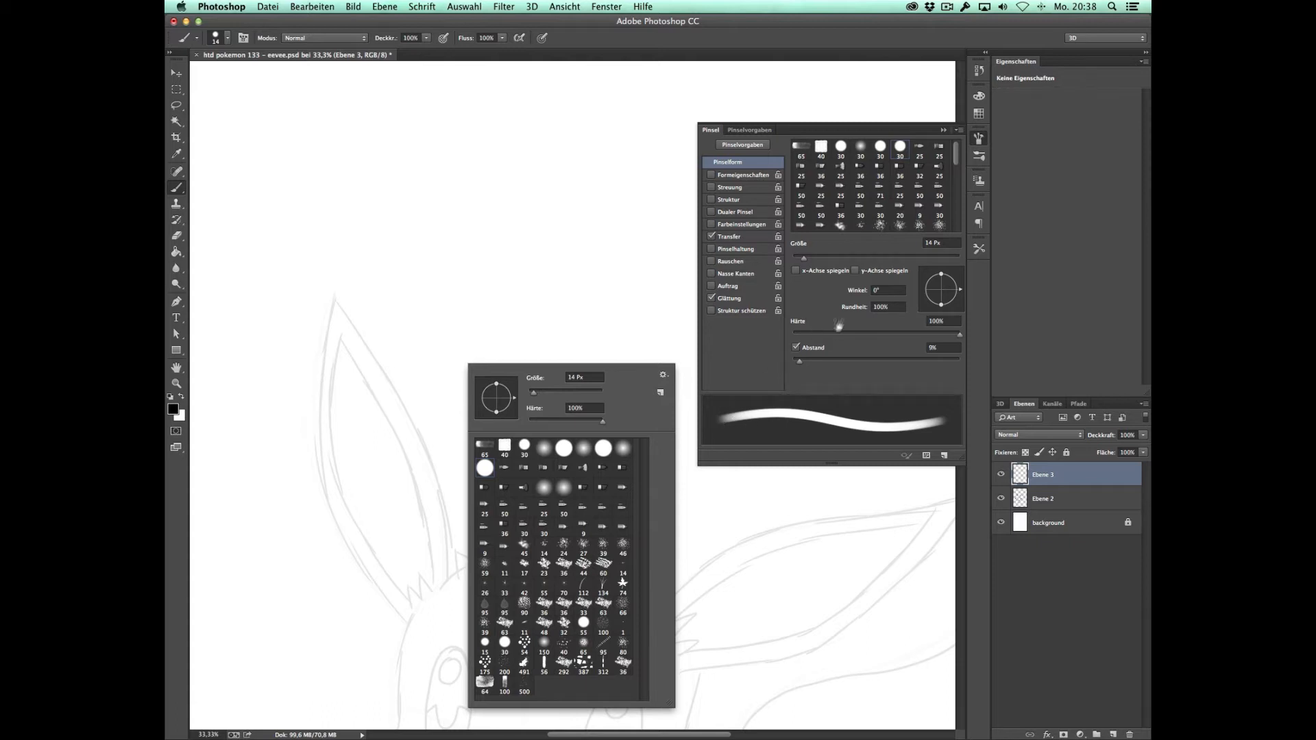
drag(558, 392, 573, 392)
mouse_move(592, 168)
mouse_down()
mouse_move(560, 254)
mouse_move(542, 382)
mouse_move(609, 389)
mouse_move(593, 290)
mouse_move(639, 299)
mouse_move(629, 458)
mouse_move(663, 346)
mouse_move(639, 245)
mouse_move(668, 199)
mouse_move(685, 302)
mouse_move(549, 473)
mouse_move(456, 332)
mouse_move(490, 432)
mouse_move(456, 308)
mouse_move(507, 236)
mouse_up()
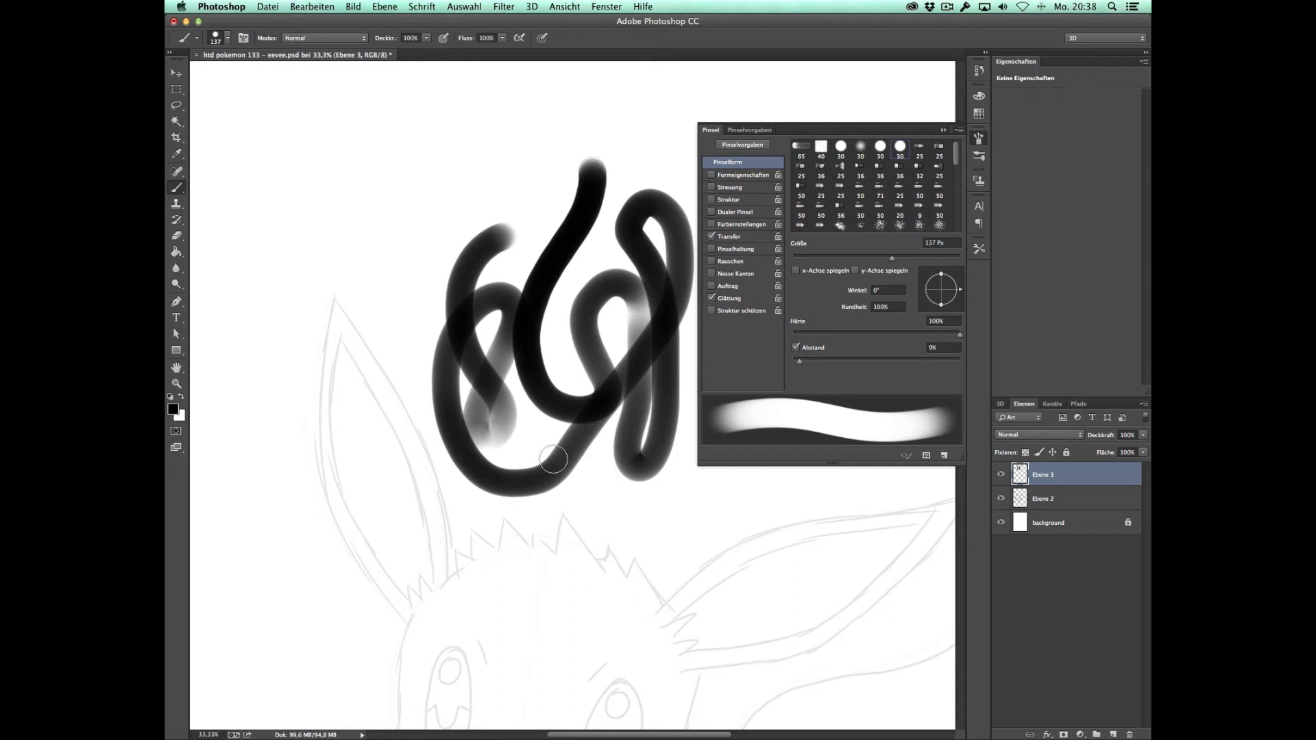
key(super+z)
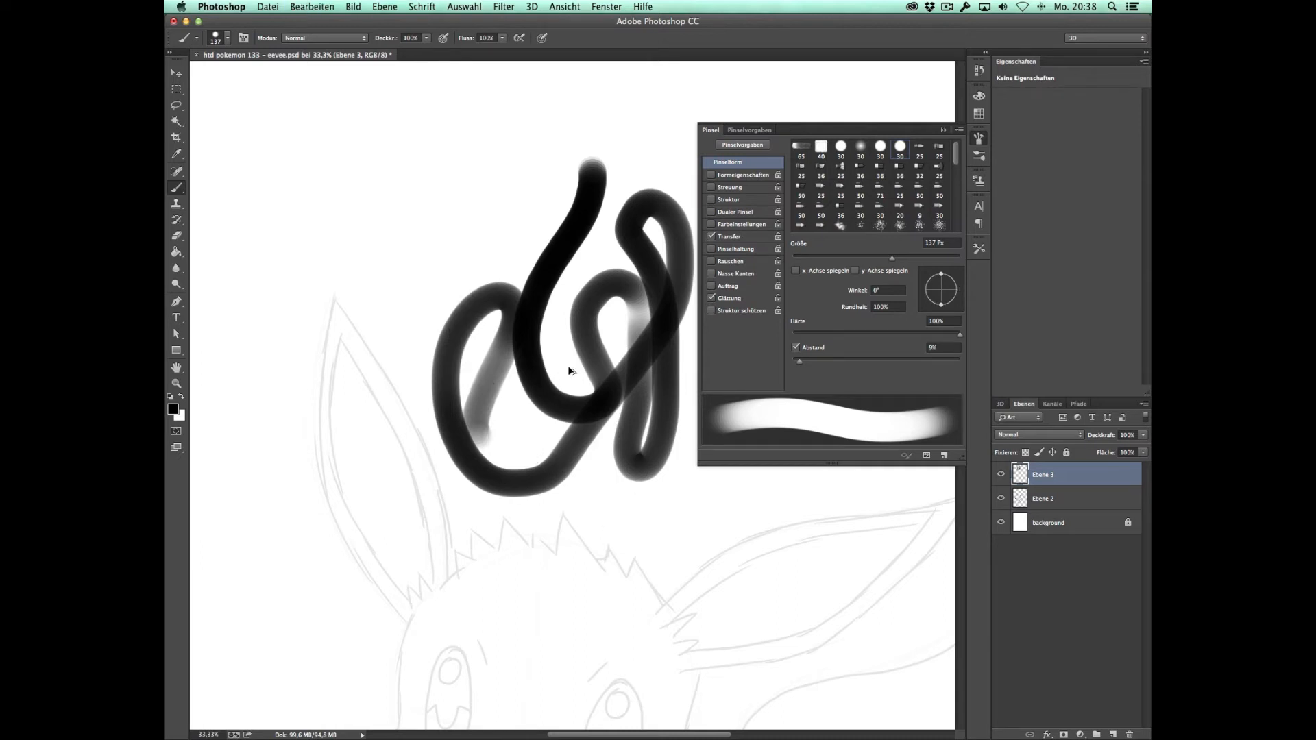
key(alt+super+z)
Step: Try the hard round preset with Shape Dynamics at 137 px in a long looping test stroke
right_click(533, 368)
click(604, 438)
click(642, 435)
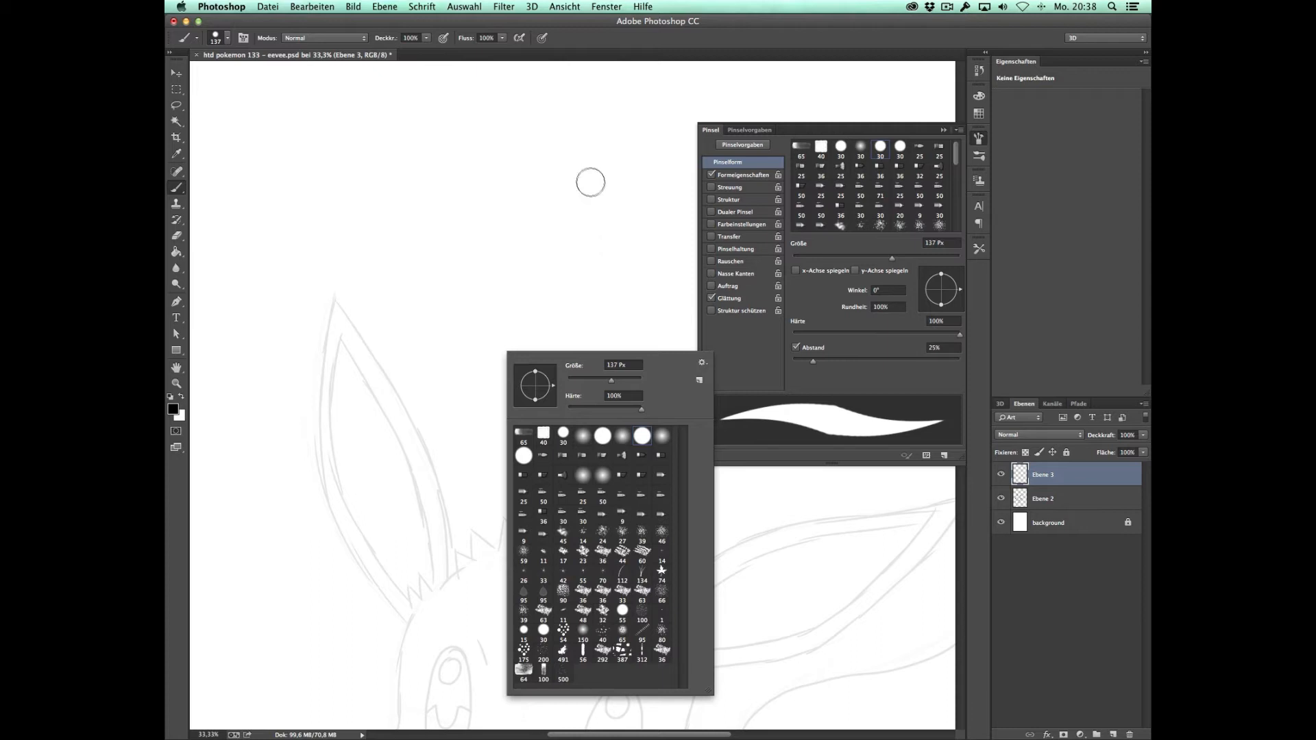
mouse_move(578, 138)
mouse_down()
mouse_move(549, 229)
mouse_move(551, 270)
mouse_move(586, 309)
mouse_move(606, 367)
mouse_move(587, 435)
mouse_move(638, 464)
mouse_move(637, 324)
mouse_move(603, 205)
mouse_move(643, 192)
mouse_move(644, 251)
mouse_move(658, 157)
mouse_move(580, 85)
mouse_move(493, 133)
mouse_move(480, 277)
mouse_move(546, 362)
mouse_move(545, 427)
mouse_move(512, 482)
mouse_move(476, 411)
mouse_move(512, 387)
mouse_up()
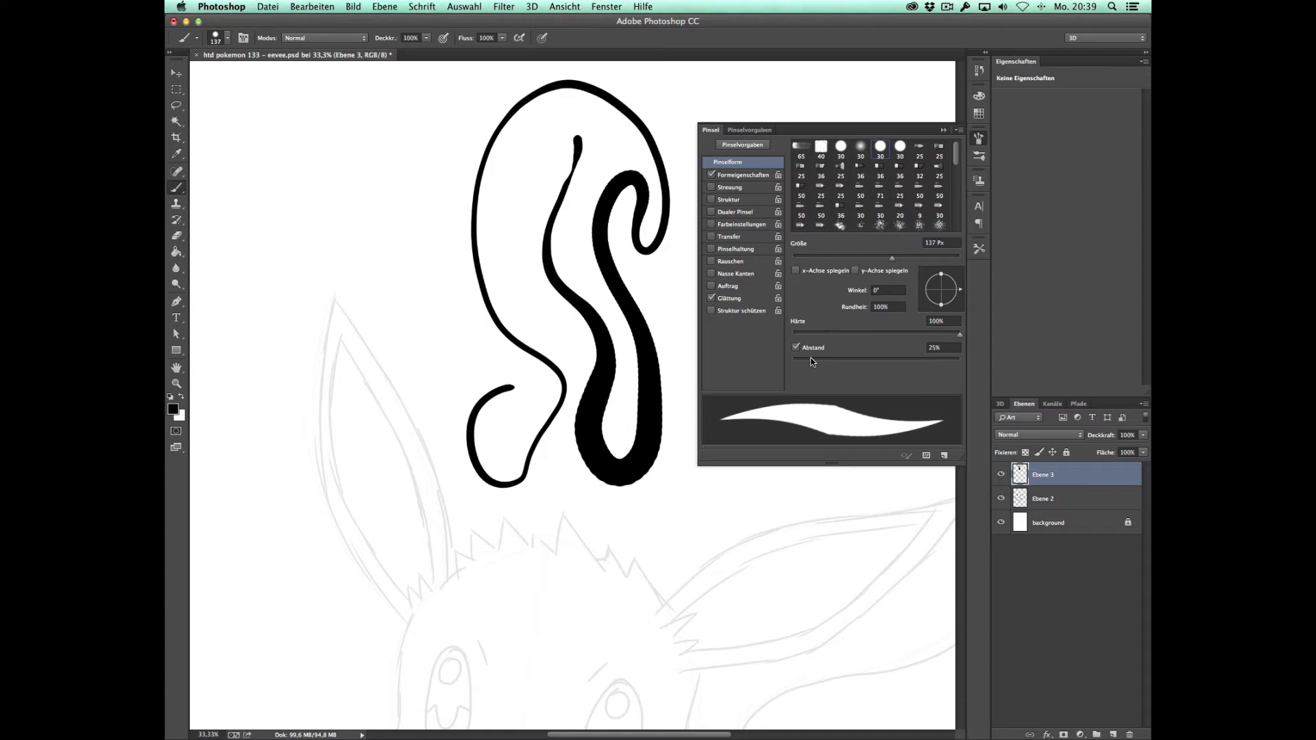
Step: Try a brush spacing of 1% with another winding test stroke and undo all test strokes
drag(815, 362, 794, 363)
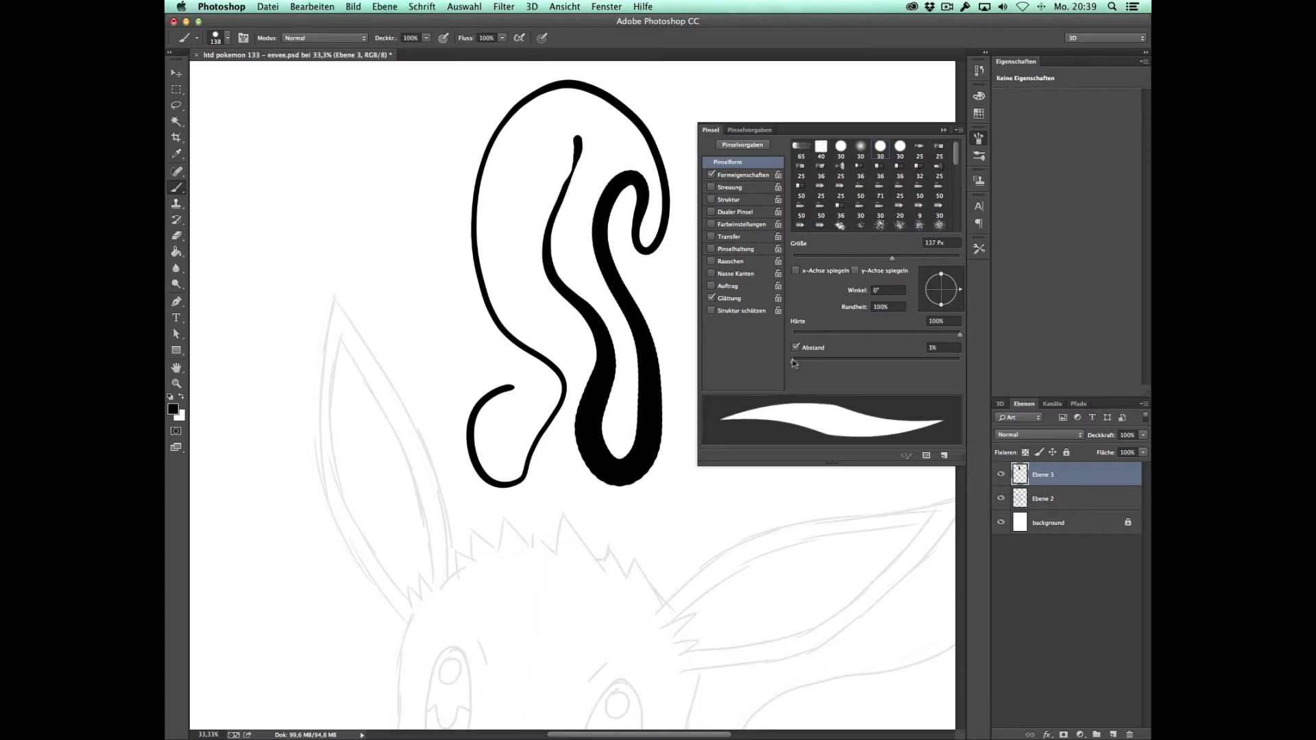
mouse_move(665, 278)
mouse_down()
mouse_move(682, 340)
mouse_move(677, 464)
mouse_move(656, 523)
mouse_move(648, 497)
mouse_move(717, 512)
mouse_move(643, 558)
mouse_move(778, 499)
mouse_move(728, 541)
mouse_move(602, 534)
mouse_move(487, 501)
mouse_move(608, 596)
mouse_up()
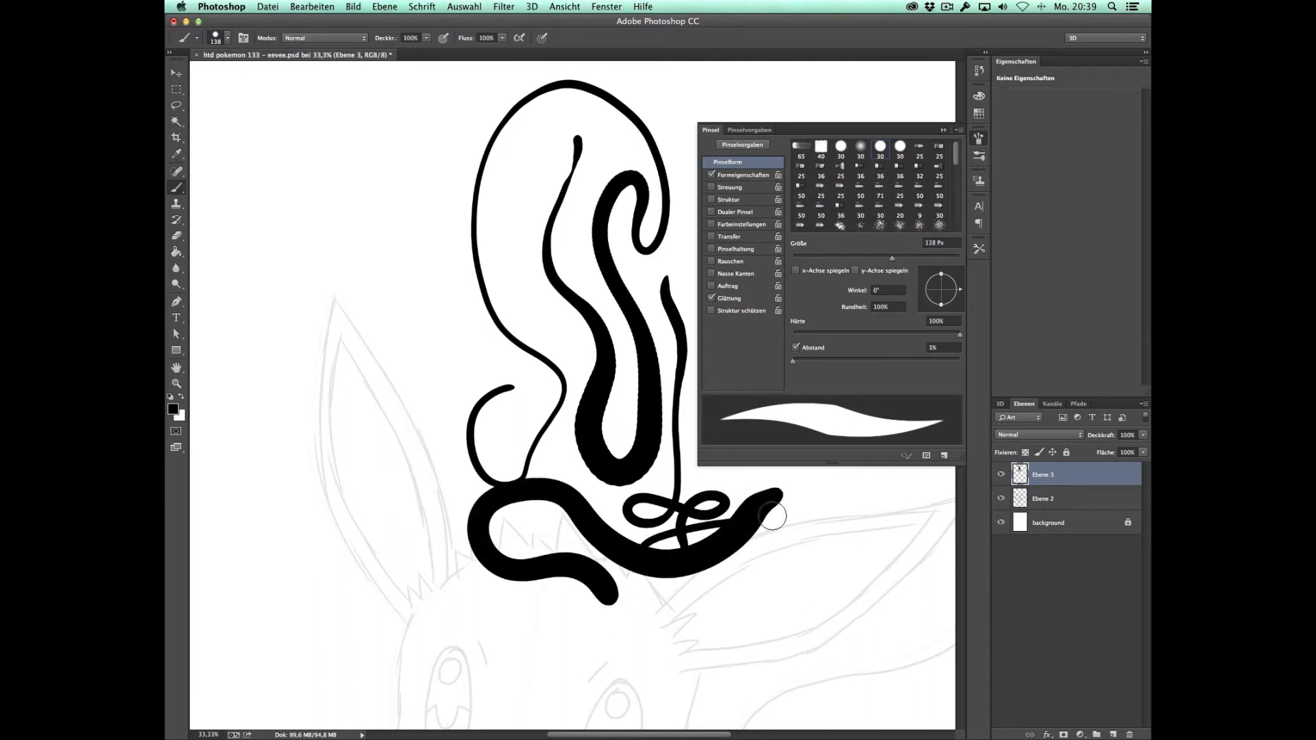
key(super+alt+z)
key(super+alt+z)
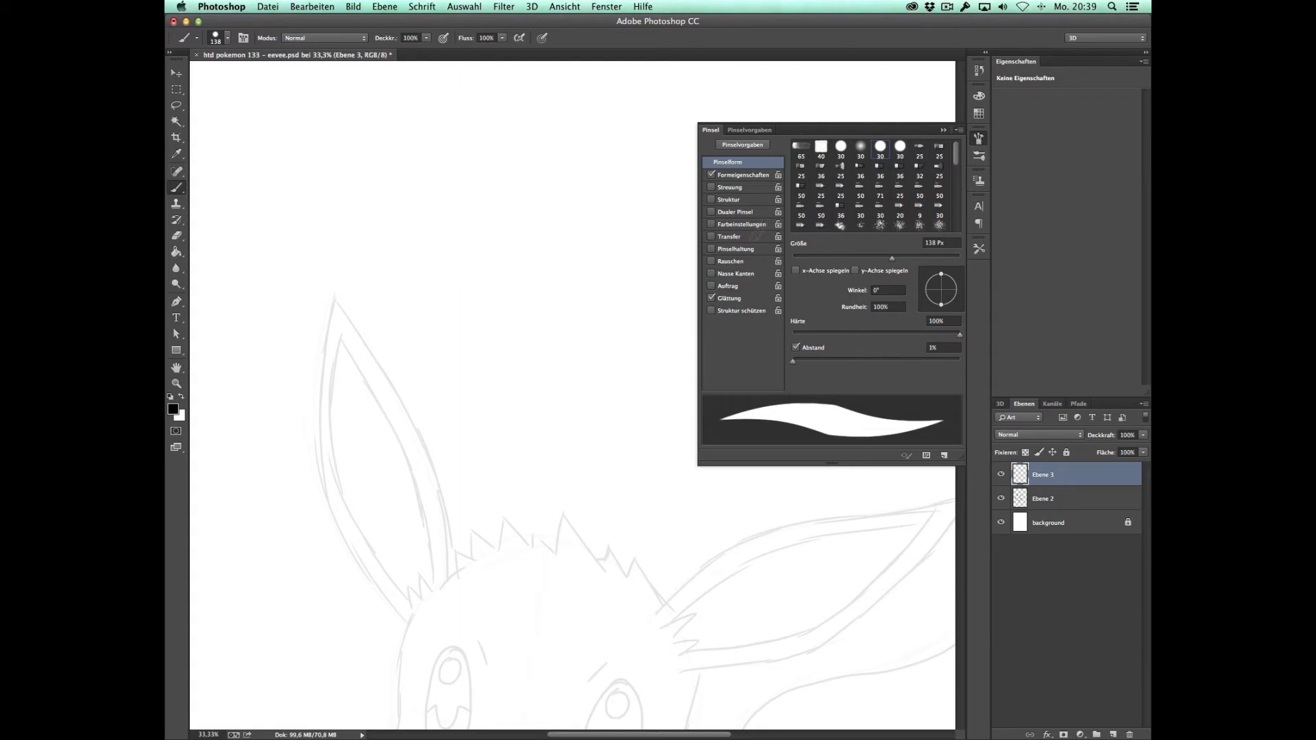
Step: Choose the hard round 30 brush preset, set its size to 20 px and close the brush settings
right_click(614, 375)
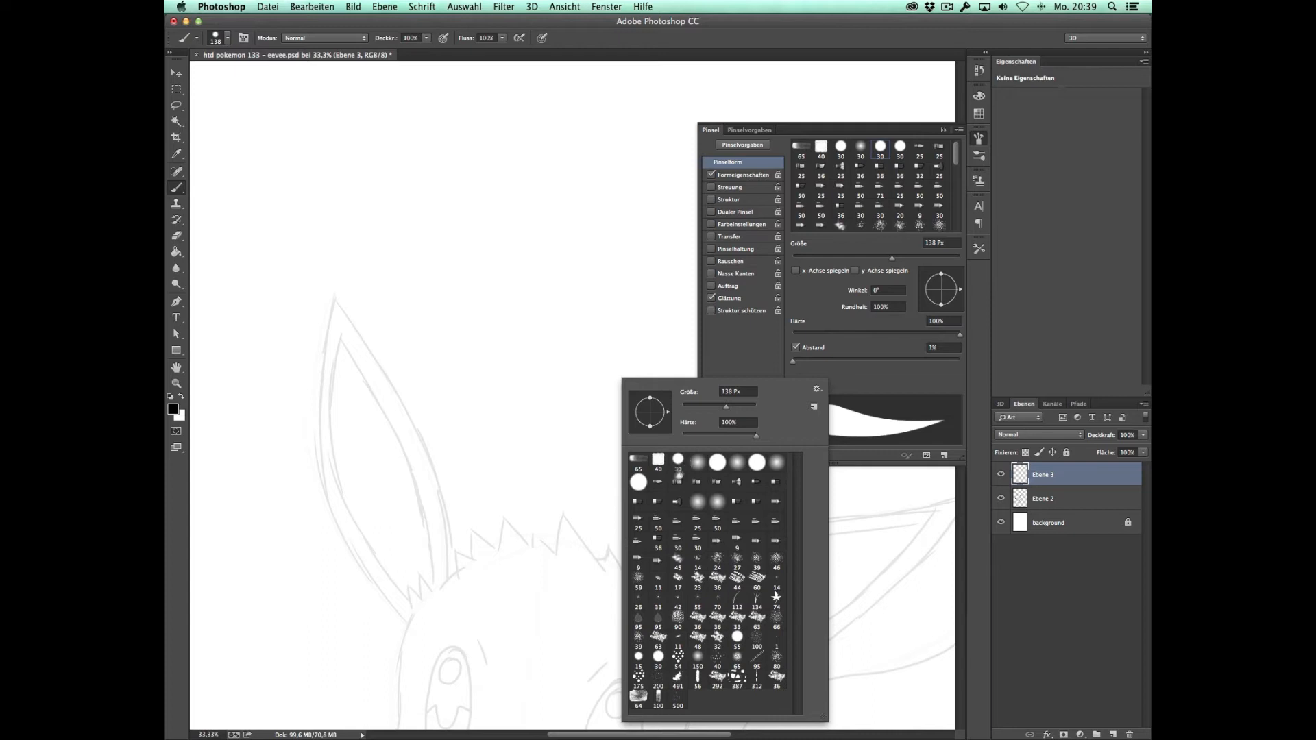
click(678, 460)
drag(750, 391, 720, 392)
text(20)
key(Return)
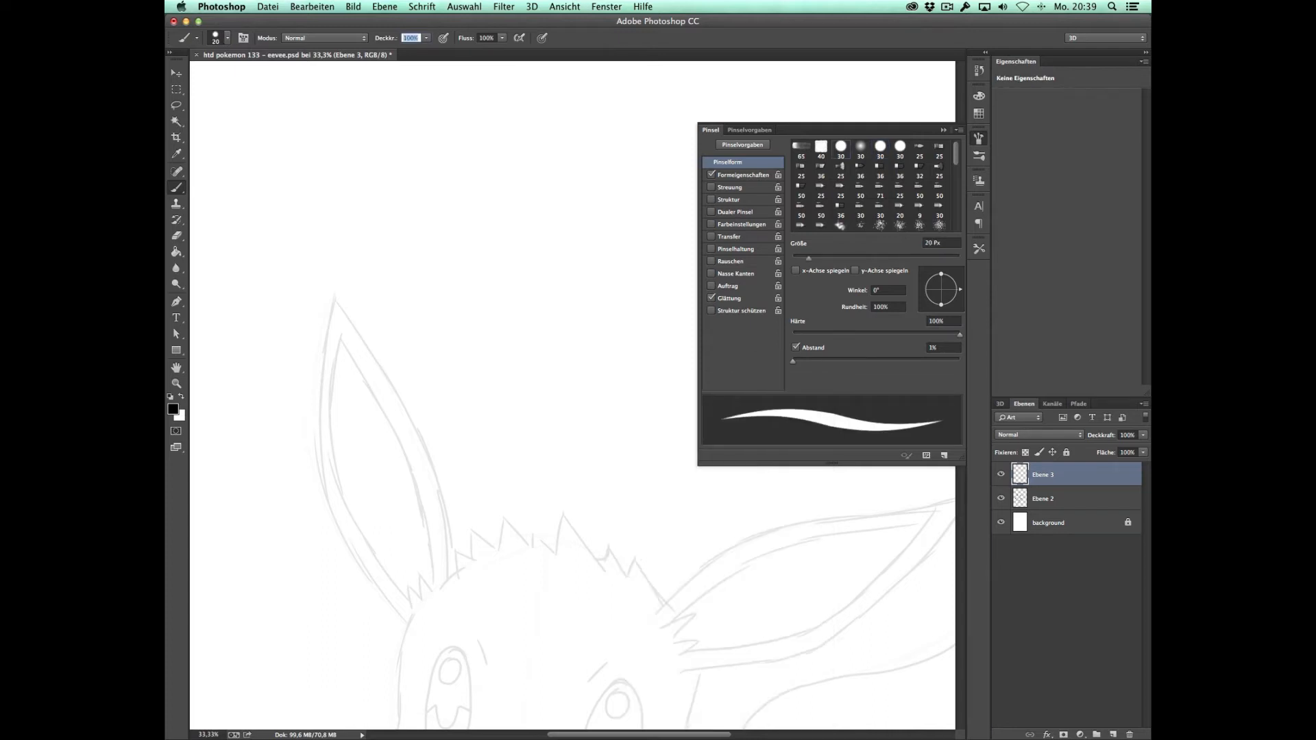
click(716, 129)
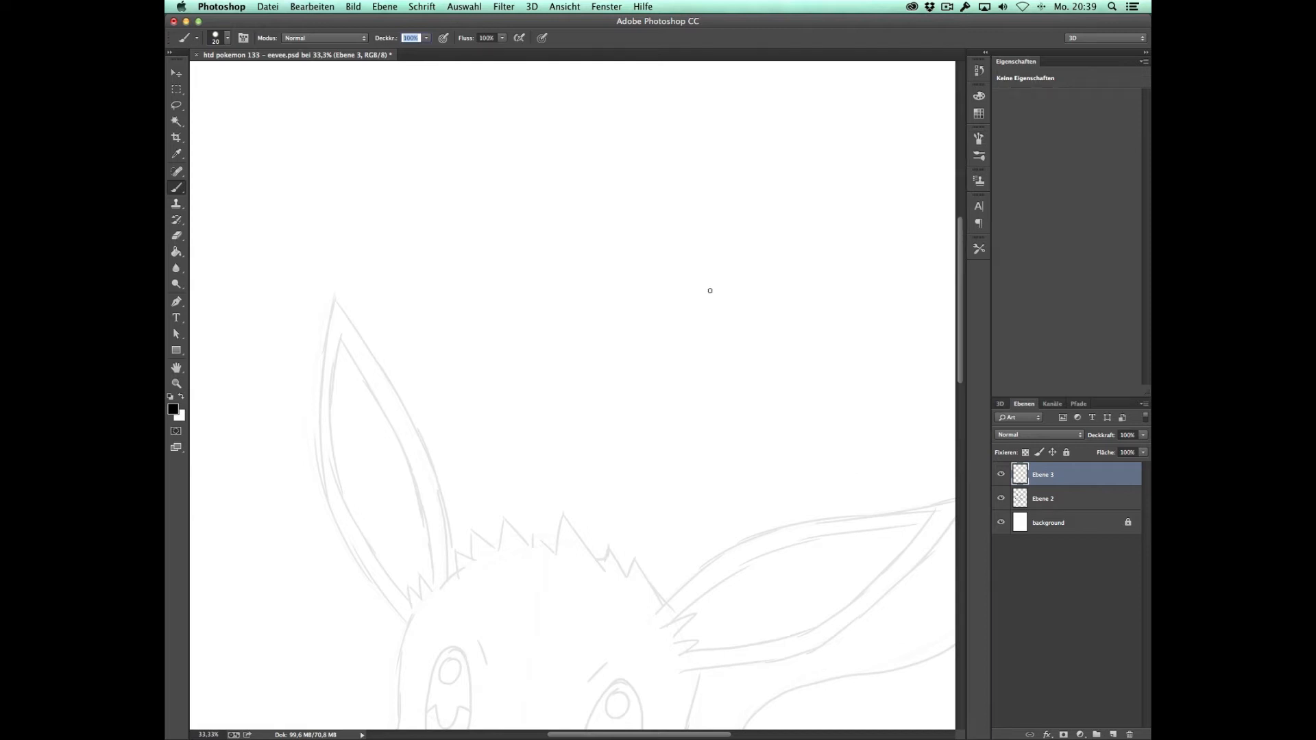
Step: Ink both sides of the face and the chin on Ebene 3 in bold black lines over the faded sketch
mouse_move(608, 549)
mouse_down()
mouse_move(708, 282)
mouse_move(696, 346)
mouse_up()
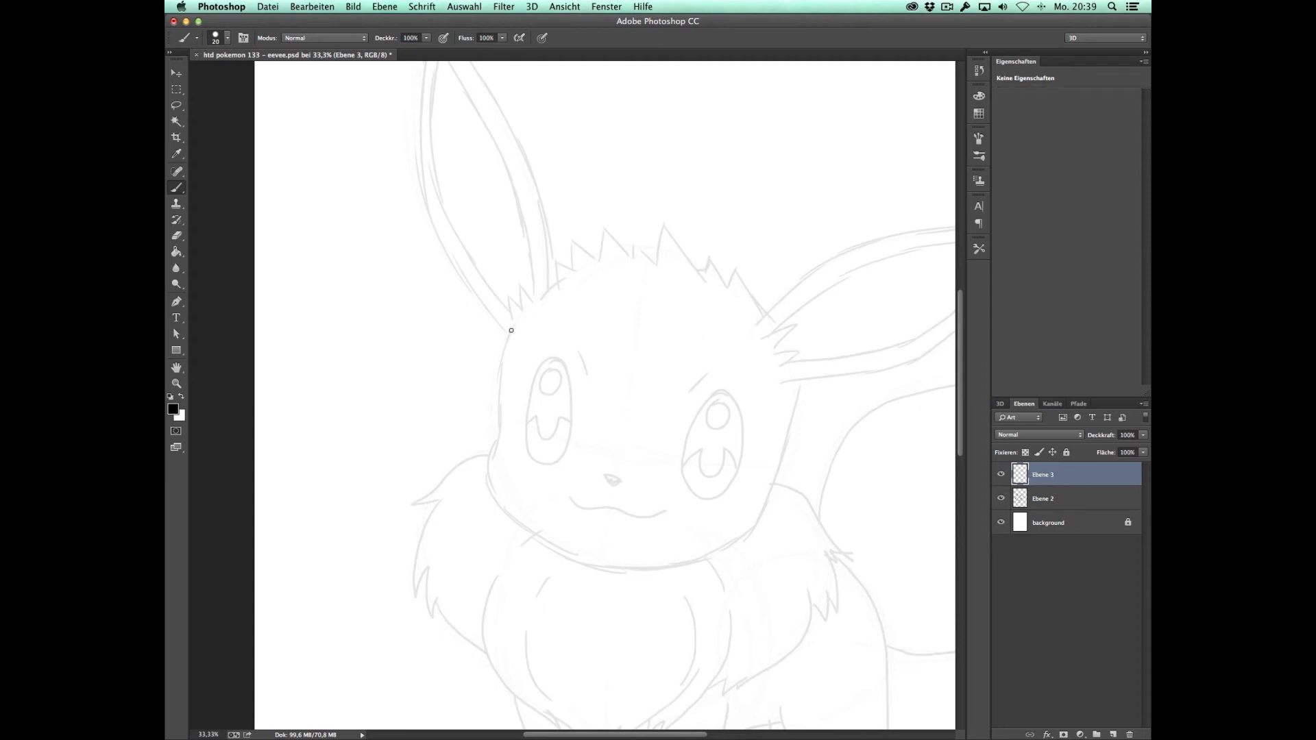
drag(501, 353, 497, 404)
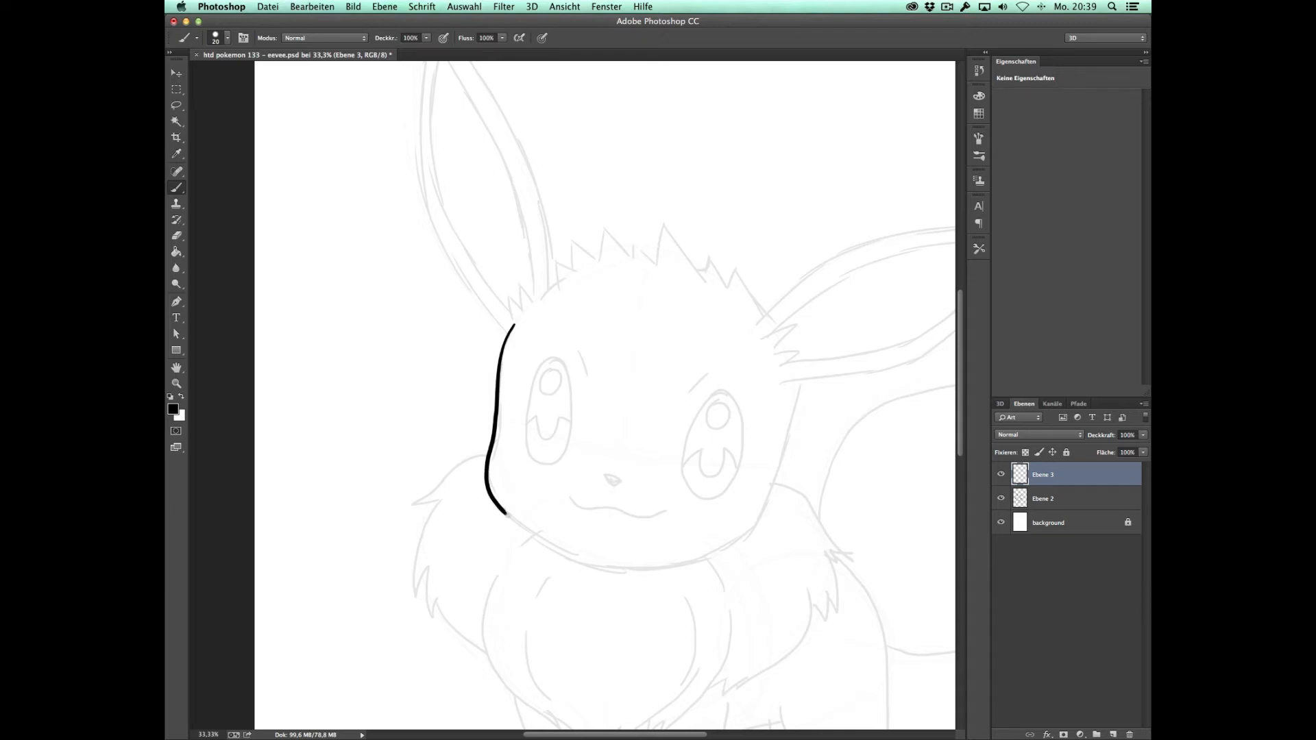
drag(627, 570, 644, 571)
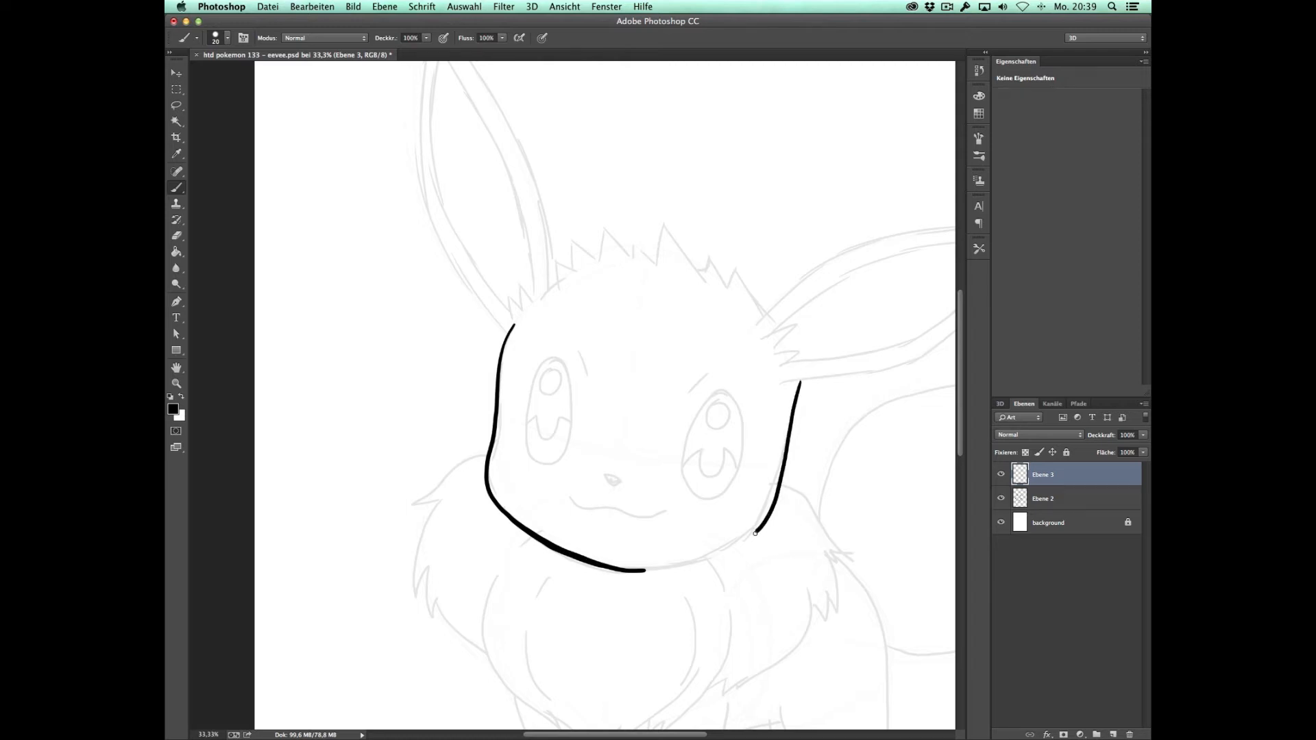
drag(726, 550, 668, 566)
scroll(630, 569, up, 1)
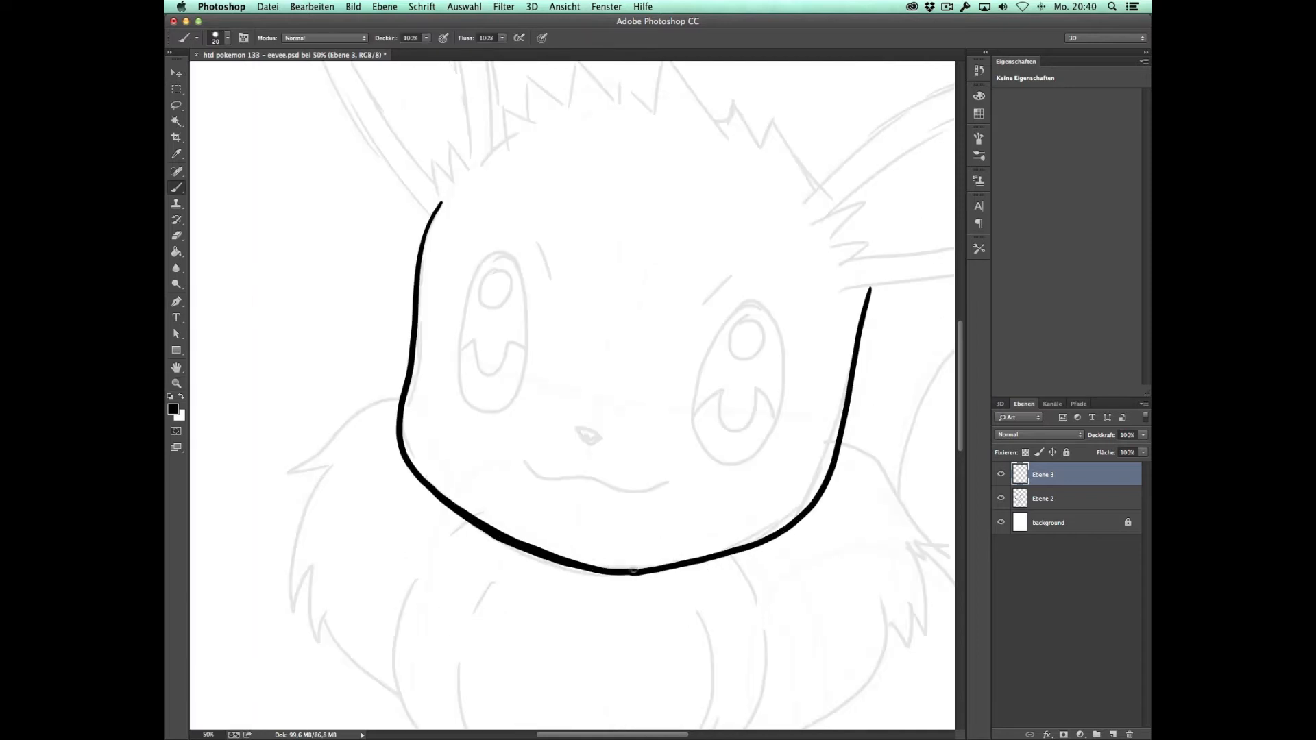
Step: Ink the mouth, the filled nose, the left eye with its inner details and the left eyebrow on Ebene 3
drag(617, 575, 605, 631)
drag(512, 514, 658, 539)
drag(566, 485, 581, 495)
mouse_move(499, 310)
mouse_down()
mouse_move(444, 403)
mouse_move(512, 452)
mouse_move(495, 307)
mouse_move(495, 349)
mouse_move(483, 318)
mouse_up()
mouse_move(449, 403)
mouse_down()
mouse_move(487, 425)
mouse_move(520, 411)
mouse_up()
drag(521, 292, 537, 322)
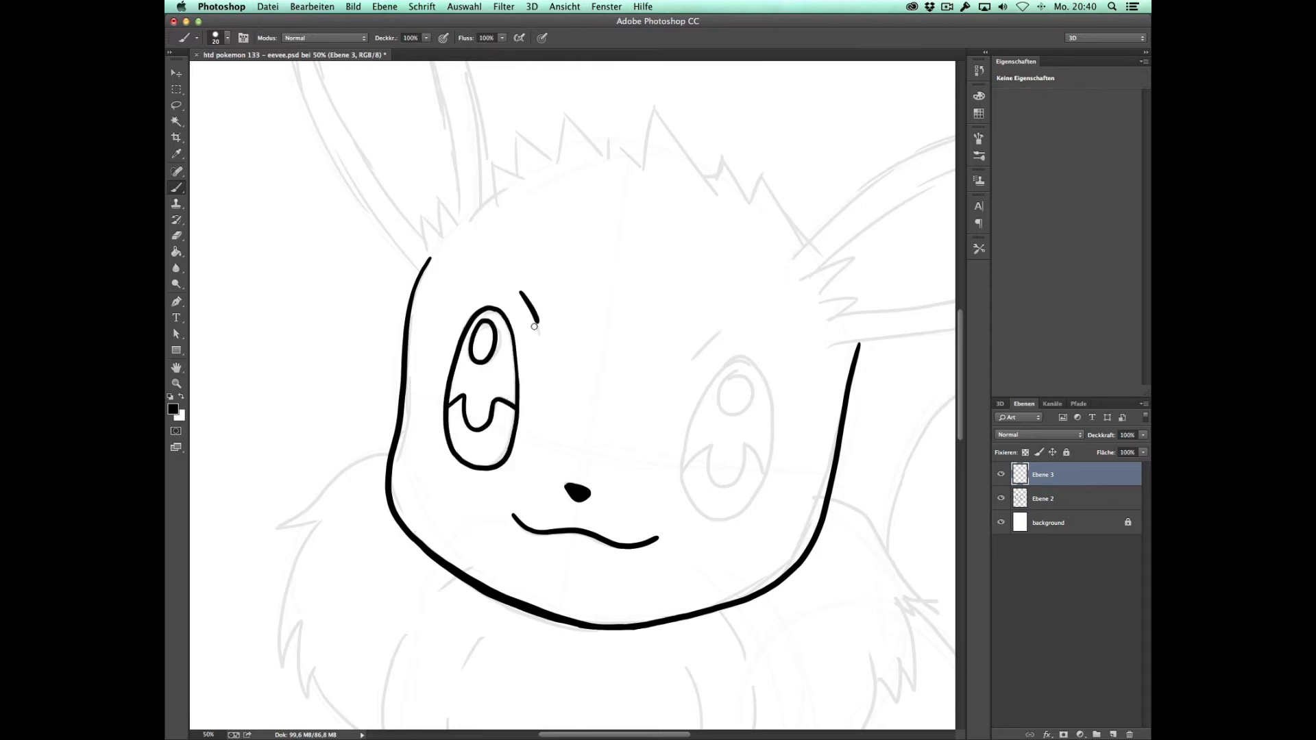
Step: Ink the right eyebrow and the right eye with its highlight and inner iris shapes
drag(724, 326, 694, 356)
mouse_move(746, 357)
mouse_down()
mouse_move(682, 488)
mouse_move(774, 420)
mouse_move(745, 357)
mouse_up()
mouse_move(737, 371)
mouse_down()
mouse_move(722, 390)
mouse_move(737, 373)
mouse_up()
mouse_move(683, 469)
mouse_down()
mouse_move(714, 483)
mouse_move(766, 468)
mouse_up()
key(e)
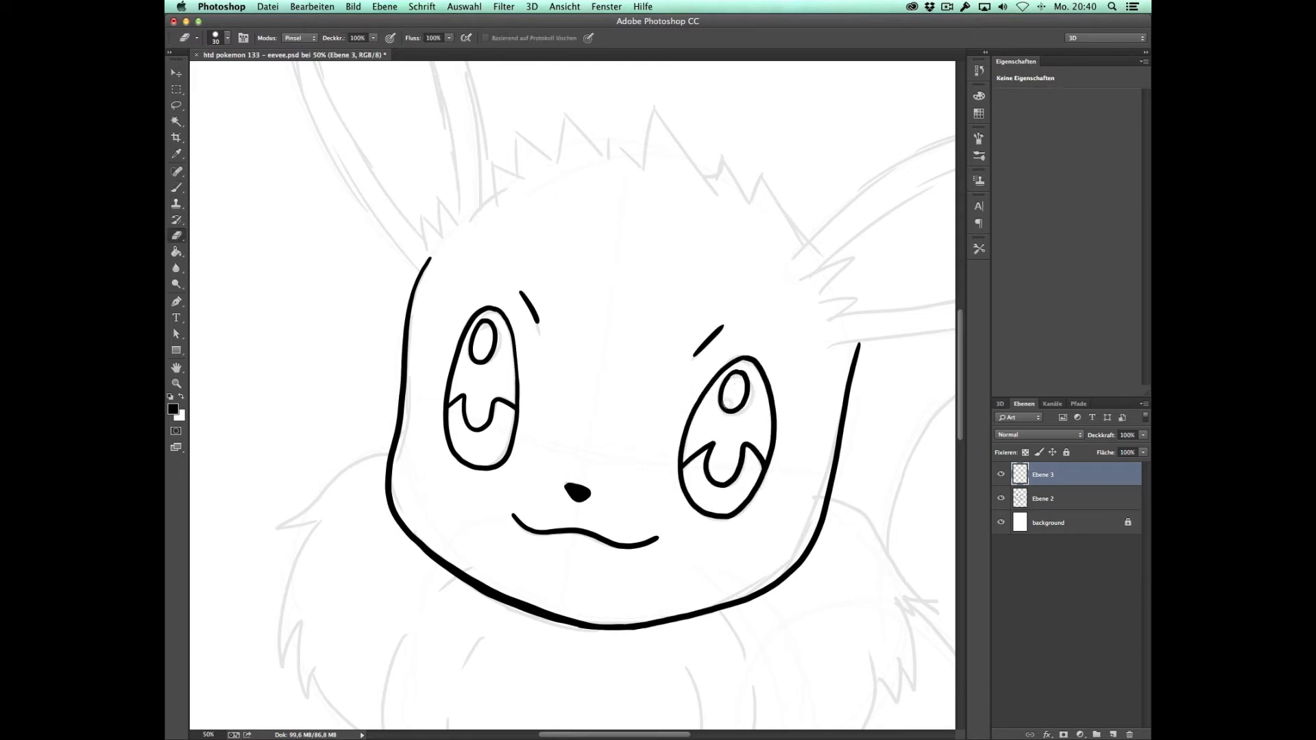
key(b)
Step: Ink the jagged hair tuft along the top of the head
key(super+minus)
mouse_move(604, 288)
mouse_down()
mouse_move(523, 451)
mouse_move(484, 440)
mouse_up()
mouse_move(484, 445)
mouse_down()
mouse_move(500, 409)
mouse_move(557, 416)
mouse_move(591, 381)
mouse_move(690, 471)
mouse_up()
drag(552, 341, 561, 536)
Step: Ink the left ear's outer outline, inner outline and the small fur zigzag at its base, redrawing the first stroke
mouse_move(446, 682)
mouse_down()
mouse_move(357, 473)
mouse_move(375, 359)
mouse_up()
key(super+z)
mouse_move(446, 682)
mouse_down()
mouse_move(370, 360)
mouse_move(446, 473)
mouse_move(486, 597)
mouse_move(483, 641)
mouse_move(367, 499)
mouse_move(376, 404)
mouse_up()
mouse_move(447, 670)
mouse_down()
mouse_move(444, 651)
mouse_move(464, 651)
mouse_up()
mouse_move(375, 404)
mouse_down()
mouse_move(427, 485)
mouse_move(468, 605)
mouse_move(468, 651)
mouse_up()
Step: Ink the right ear's outer and inner outlines with the fur zigzag at its base
drag(706, 514, 470, 363)
mouse_move(458, 520)
mouse_down()
mouse_move(668, 424)
mouse_move(771, 407)
mouse_move(679, 507)
mouse_move(593, 568)
mouse_move(488, 584)
mouse_up()
mouse_move(466, 536)
mouse_down()
mouse_move(562, 469)
mouse_move(731, 429)
mouse_move(538, 560)
mouse_move(484, 566)
mouse_up()
drag(467, 536, 484, 566)
Step: Ink the fluffy collar on both sides of the neck and the pointed chest fur with its inner strands
mouse_move(420, 606)
mouse_down()
mouse_move(595, 313)
mouse_move(582, 268)
mouse_up()
mouse_move(351, 316)
mouse_down()
mouse_move(279, 366)
mouse_move(294, 384)
mouse_move(282, 459)
mouse_move(294, 429)
mouse_move(305, 472)
mouse_move(350, 514)
mouse_up()
mouse_move(396, 401)
mouse_down()
mouse_move(349, 521)
mouse_move(459, 629)
mouse_move(563, 531)
mouse_up()
drag(550, 458, 546, 548)
drag(391, 489, 414, 560)
drag(574, 423, 588, 453)
mouse_move(593, 472)
mouse_down()
mouse_move(560, 563)
mouse_move(524, 599)
mouse_up()
drag(513, 582, 511, 591)
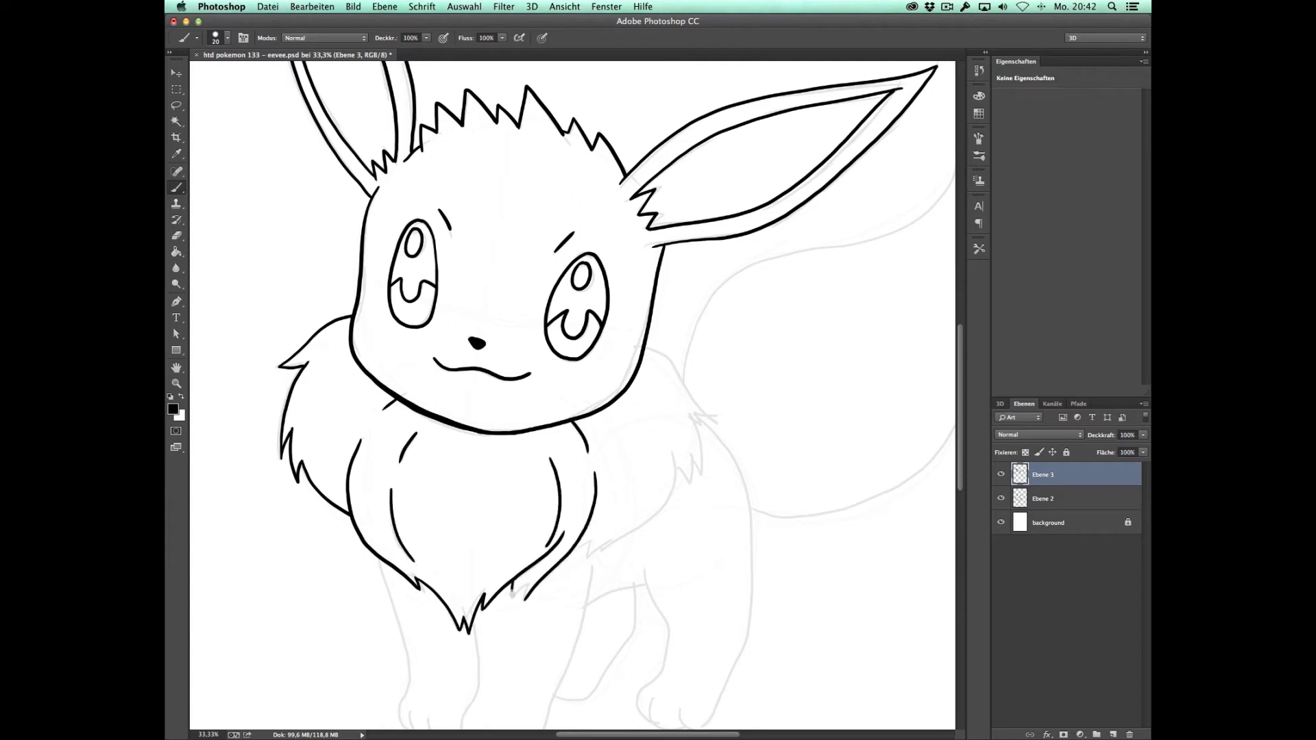
mouse_move(601, 548)
mouse_down()
mouse_move(667, 505)
mouse_move(680, 457)
mouse_move(691, 484)
mouse_move(701, 475)
mouse_move(714, 417)
mouse_up()
drag(645, 344, 714, 416)
Step: Ink the front legs, hind legs, paws with toes and the back, undoing misplaced strokes
drag(668, 570, 682, 383)
mouse_move(392, 370)
mouse_down()
mouse_move(422, 485)
mouse_move(416, 540)
mouse_move(472, 544)
mouse_up()
mouse_move(487, 447)
mouse_down()
mouse_move(480, 560)
mouse_move(551, 560)
mouse_move(607, 381)
mouse_up()
drag(520, 550, 526, 569)
mouse_move(572, 510)
mouse_down()
mouse_move(600, 513)
mouse_move(644, 447)
mouse_move(653, 393)
mouse_move(682, 451)
mouse_move(656, 504)
mouse_move(650, 534)
mouse_up()
key(super+z)
key(super+z)
mouse_move(658, 380)
mouse_down()
mouse_move(682, 473)
mouse_move(662, 532)
mouse_move(723, 538)
mouse_move(765, 369)
mouse_move(711, 230)
mouse_up()
Step: Ink the upper and lower edges of the bushy tail and hide the sketch layer Ebene 2
scroll(797, 444, up, 5)
scroll(797, 444, right, 5)
mouse_move(400, 529)
mouse_down()
mouse_move(499, 409)
mouse_move(671, 309)
mouse_move(684, 329)
mouse_up()
mouse_move(466, 667)
mouse_down()
mouse_move(632, 619)
mouse_move(708, 377)
mouse_move(680, 294)
mouse_up()
drag(376, 575, 584, 464)
key(z)
alt+click(579, 462)
alt+click(553, 445)
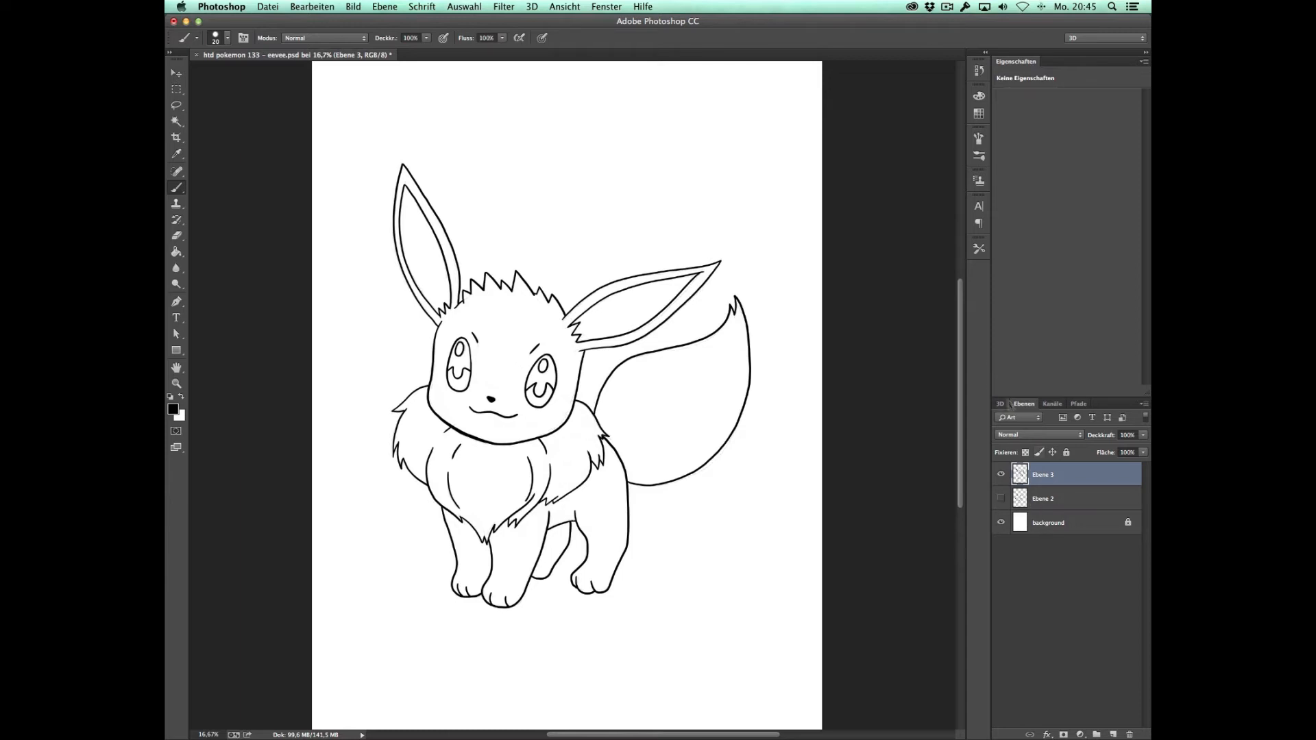
Step: Thicken the face outline along the left cheek from the collar up to the ear
key(z)
click(536, 381)
drag(396, 362, 530, 404)
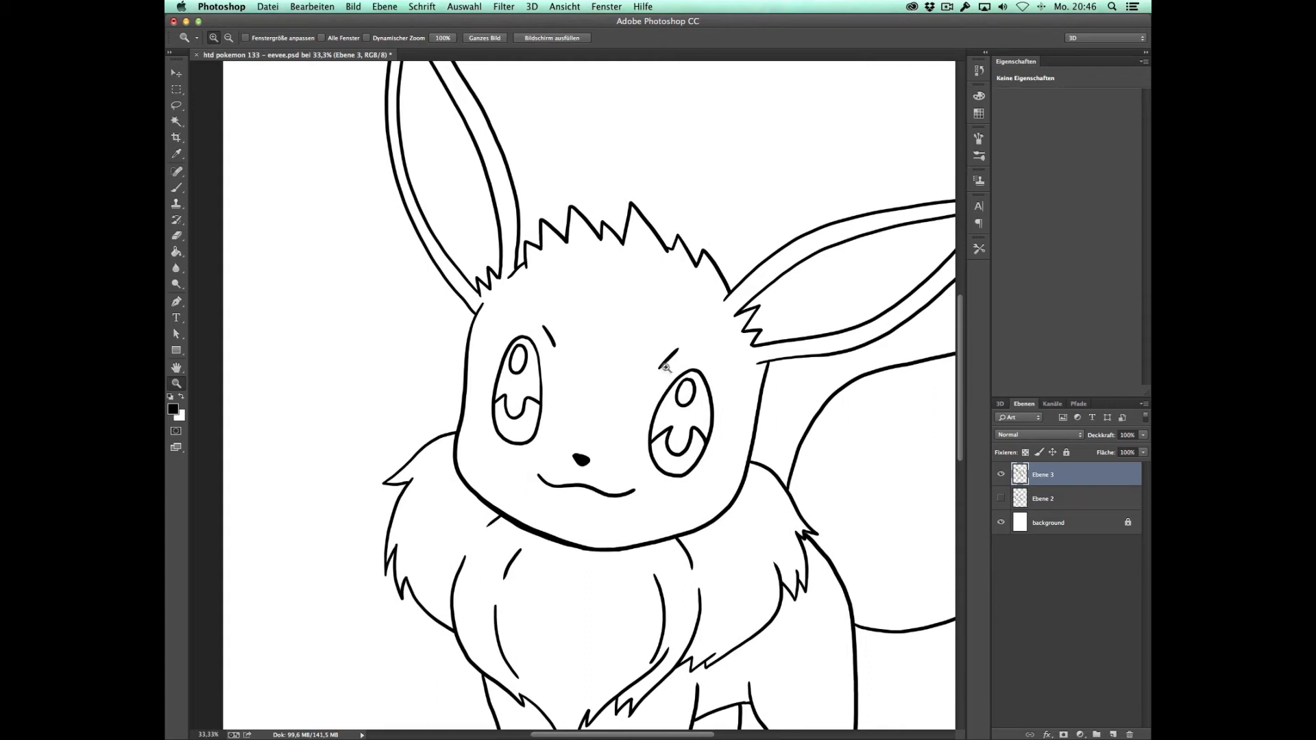
key(e)
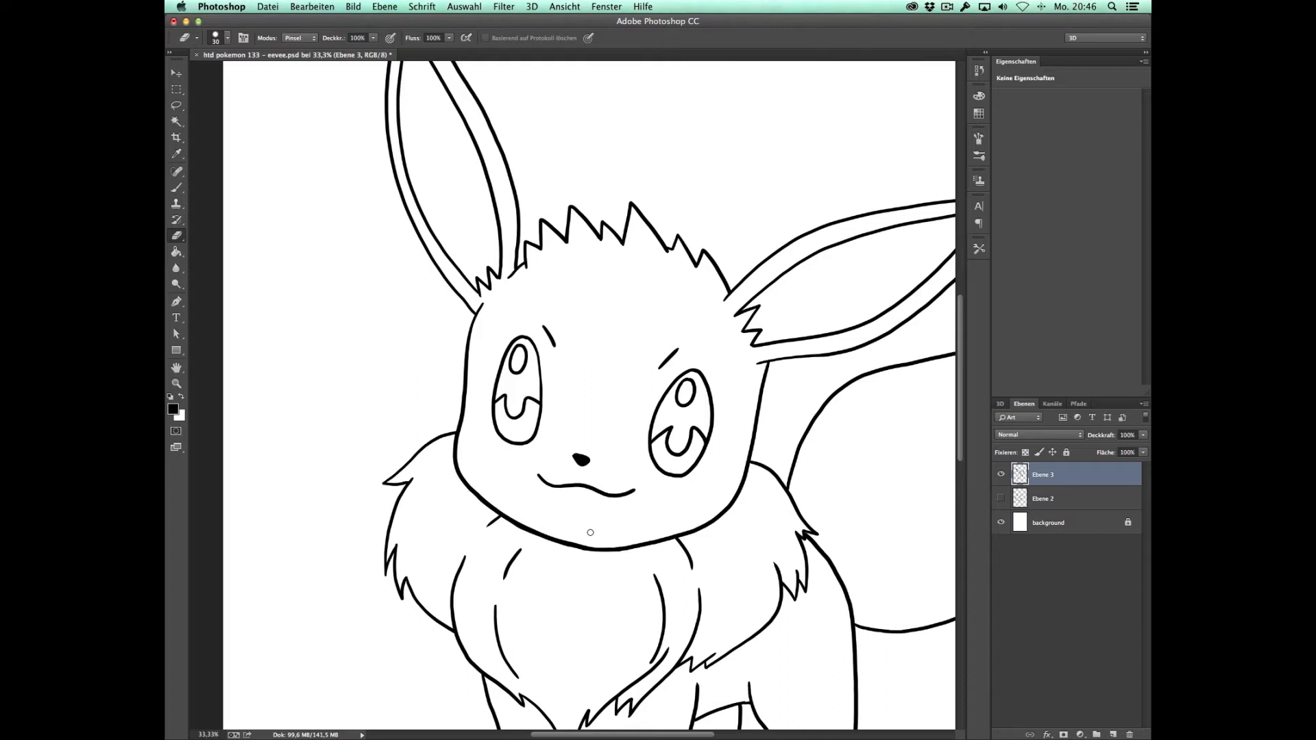
key(z)
click(542, 375)
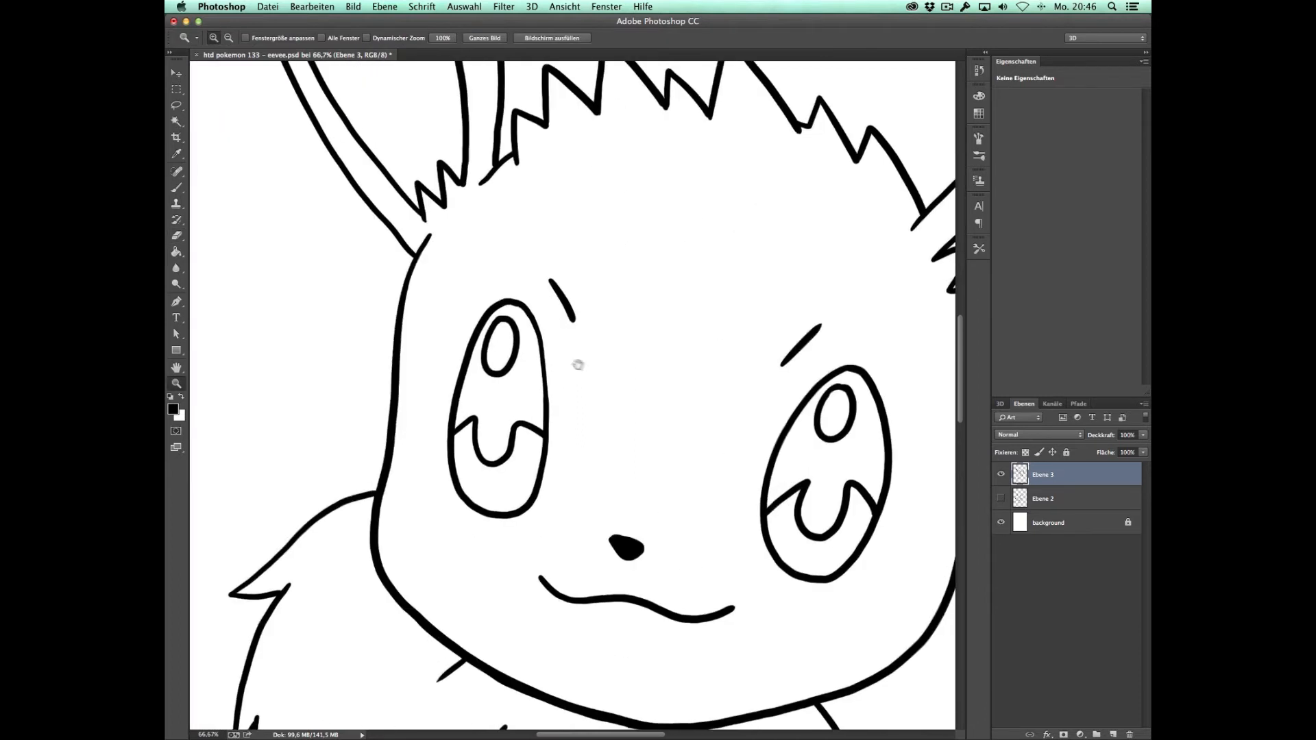
key(b)
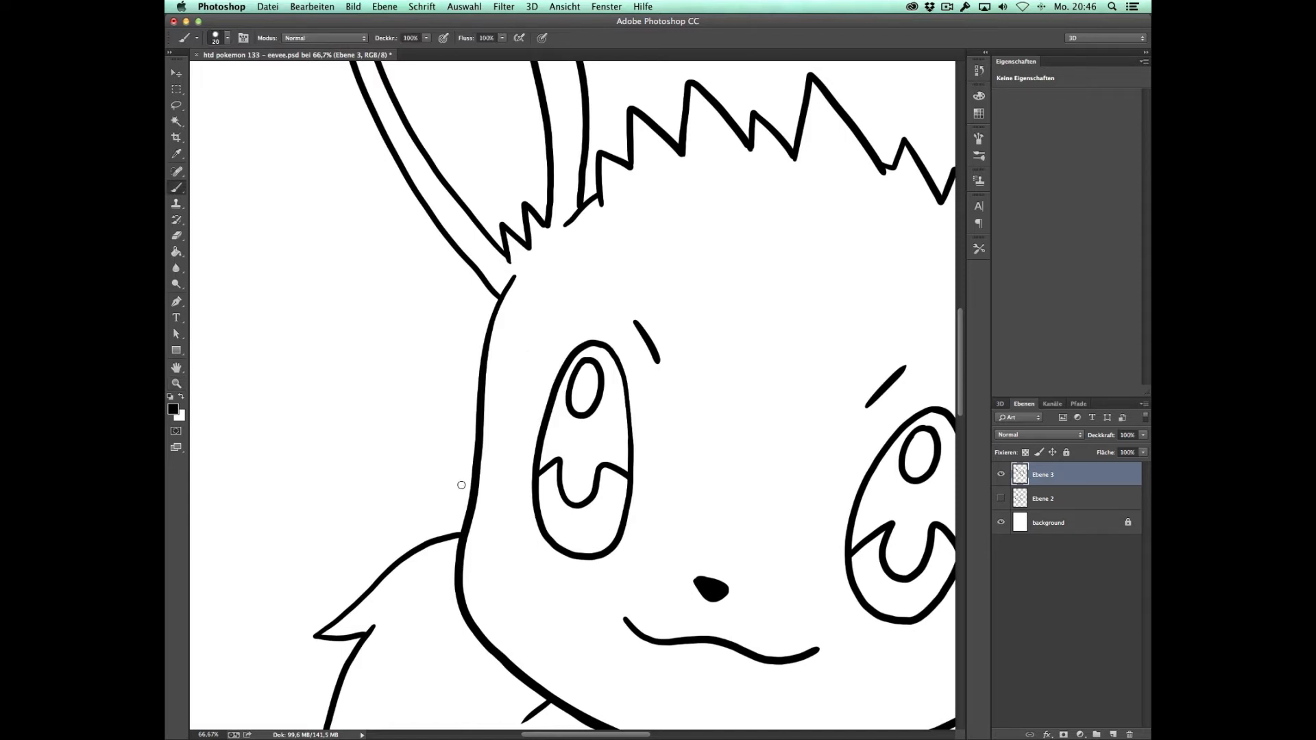
drag(459, 536, 497, 295)
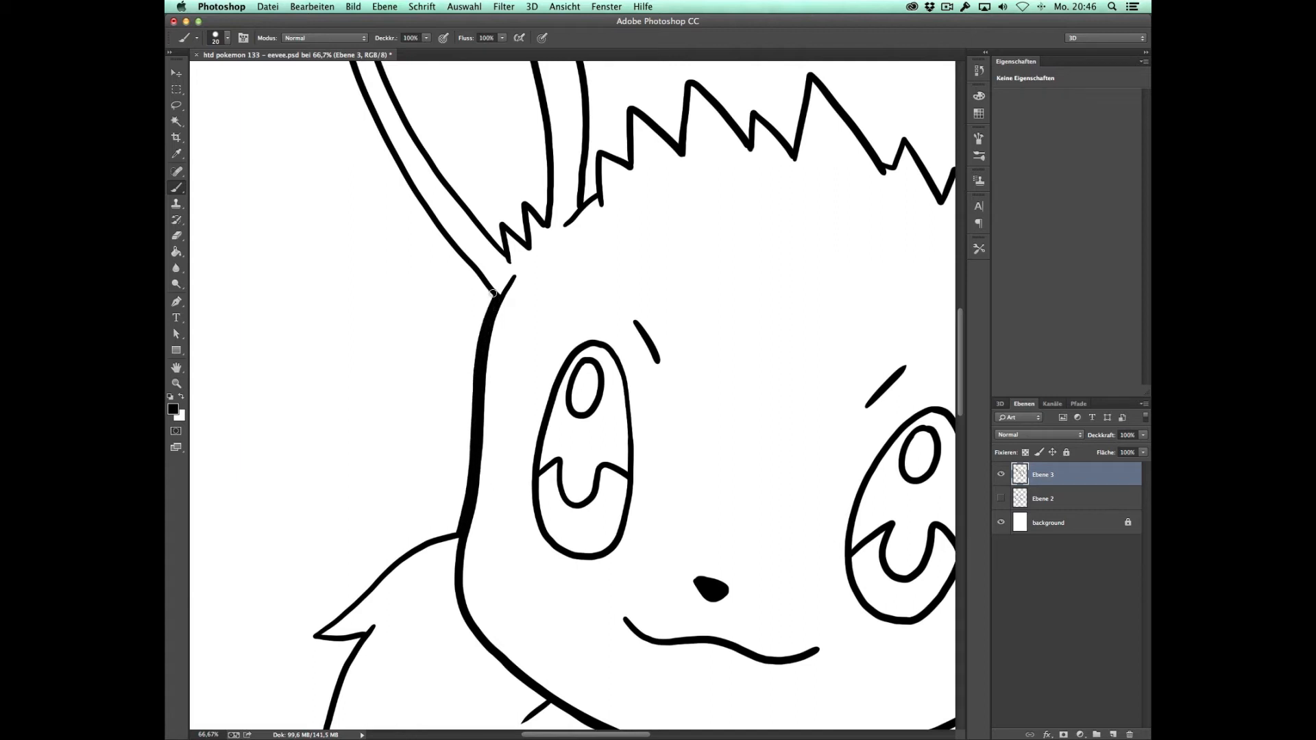
Step: Thicken the outer outline of the left collar fur and clean up its spikes with the Eraser
mouse_move(633, 496)
mouse_down()
mouse_move(705, 352)
mouse_move(699, 323)
mouse_up()
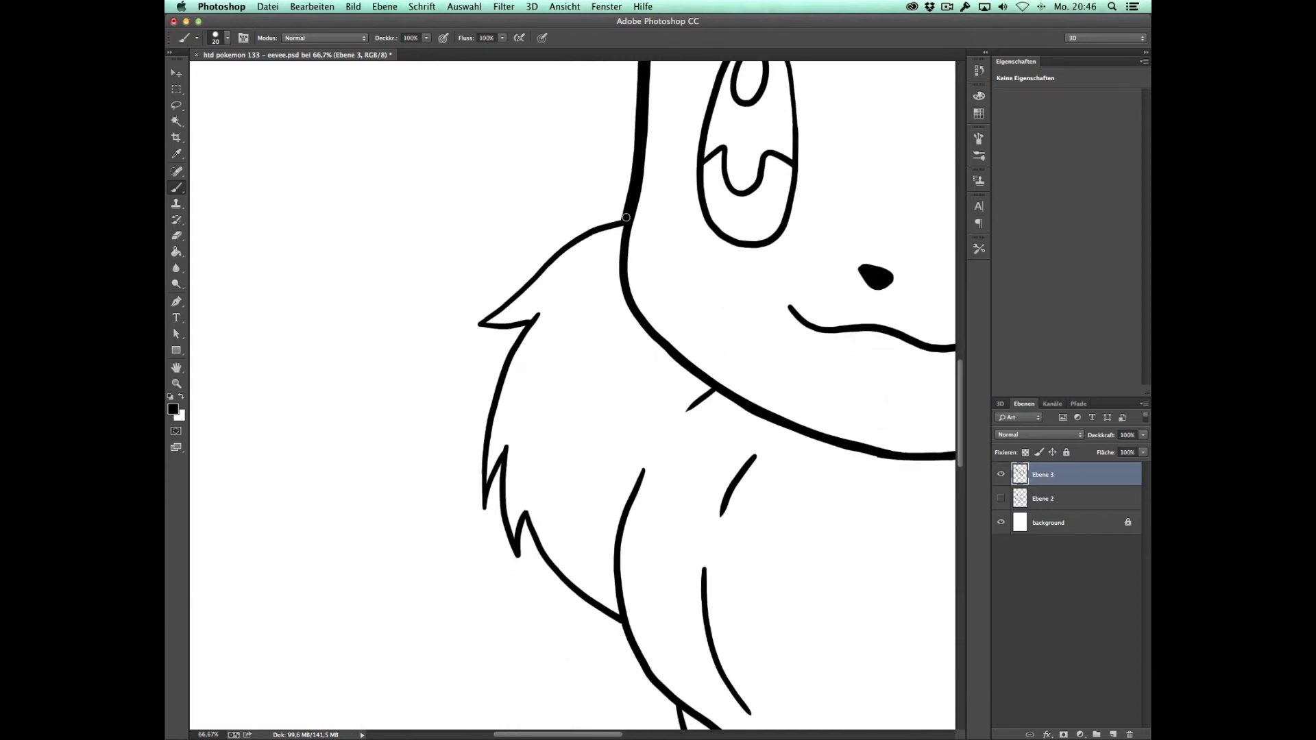
mouse_move(609, 222)
mouse_down()
mouse_move(522, 288)
mouse_move(484, 493)
mouse_move(503, 444)
mouse_move(523, 532)
mouse_up()
key(z)
alt+click(628, 501)
drag(659, 490, 463, 344)
key(b)
drag(351, 371, 425, 450)
key(e)
drag(343, 407, 349, 405)
Step: Thicken the outer outlines of the legs and lower body with additional brush strokes
key(b)
drag(513, 444, 503, 252)
mouse_move(412, 257)
mouse_down()
mouse_move(478, 395)
mouse_move(492, 527)
mouse_move(558, 588)
mouse_move(590, 608)
mouse_move(686, 614)
mouse_move(727, 531)
mouse_up()
drag(804, 455, 540, 524)
mouse_move(461, 603)
mouse_down()
mouse_move(494, 600)
mouse_move(579, 480)
mouse_move(593, 432)
mouse_move(625, 525)
mouse_move(580, 621)
mouse_move(590, 631)
mouse_up()
key(e)
key(b)
mouse_move(752, 319)
mouse_down()
mouse_move(753, 473)
mouse_move(699, 617)
mouse_move(646, 646)
mouse_up()
drag(883, 233, 554, 601)
Step: Thicken the tail's outer outline around its whole contour
key(super+minus)
mouse_move(396, 469)
mouse_down()
mouse_move(417, 406)
mouse_move(463, 358)
mouse_up()
drag(398, 450, 410, 417)
mouse_move(461, 359)
mouse_down()
mouse_move(639, 303)
mouse_move(668, 250)
mouse_move(705, 303)
mouse_move(707, 437)
mouse_move(620, 573)
mouse_move(499, 614)
mouse_up()
scroll(581, 591, left, 5)
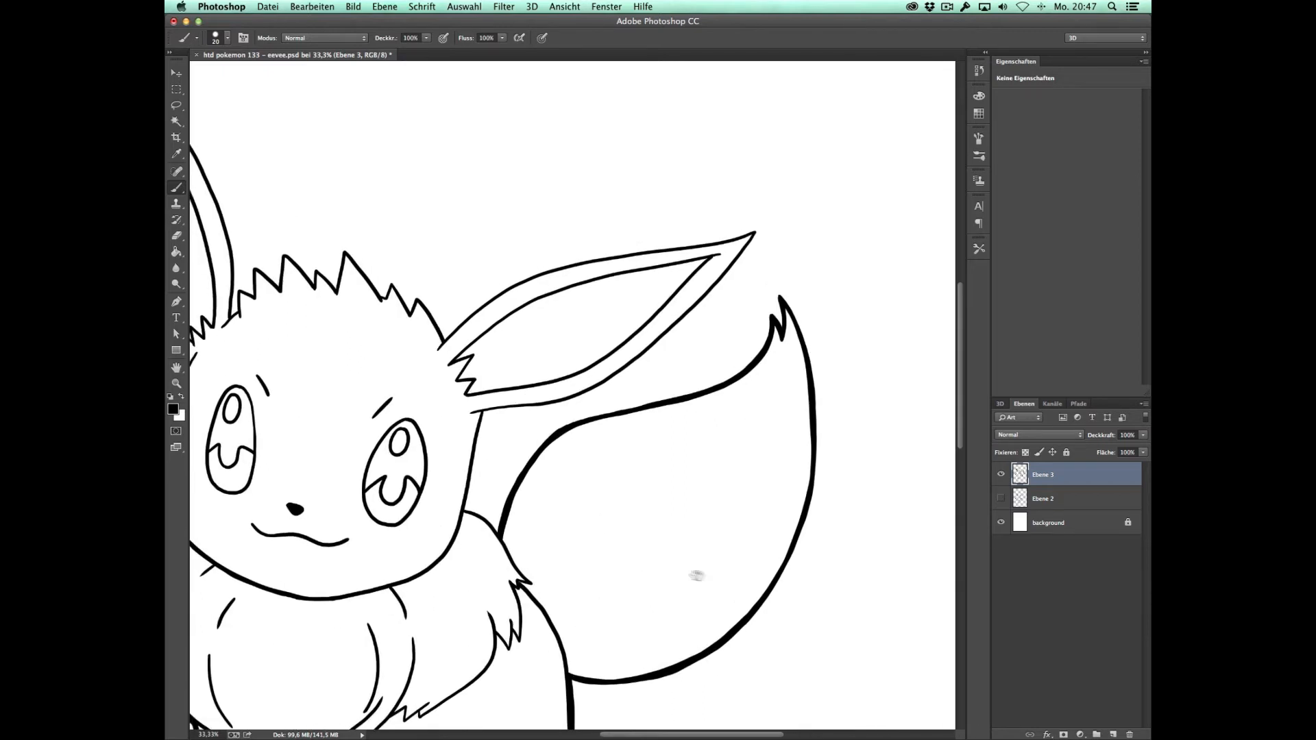
Step: Thicken the upper and lower outer outline of the right ear, redoing unsatisfactory strokes
scroll(568, 542, up, 3)
mouse_move(525, 365)
mouse_down()
mouse_move(668, 284)
mouse_move(829, 257)
mouse_move(785, 323)
mouse_move(660, 416)
mouse_move(569, 437)
mouse_up()
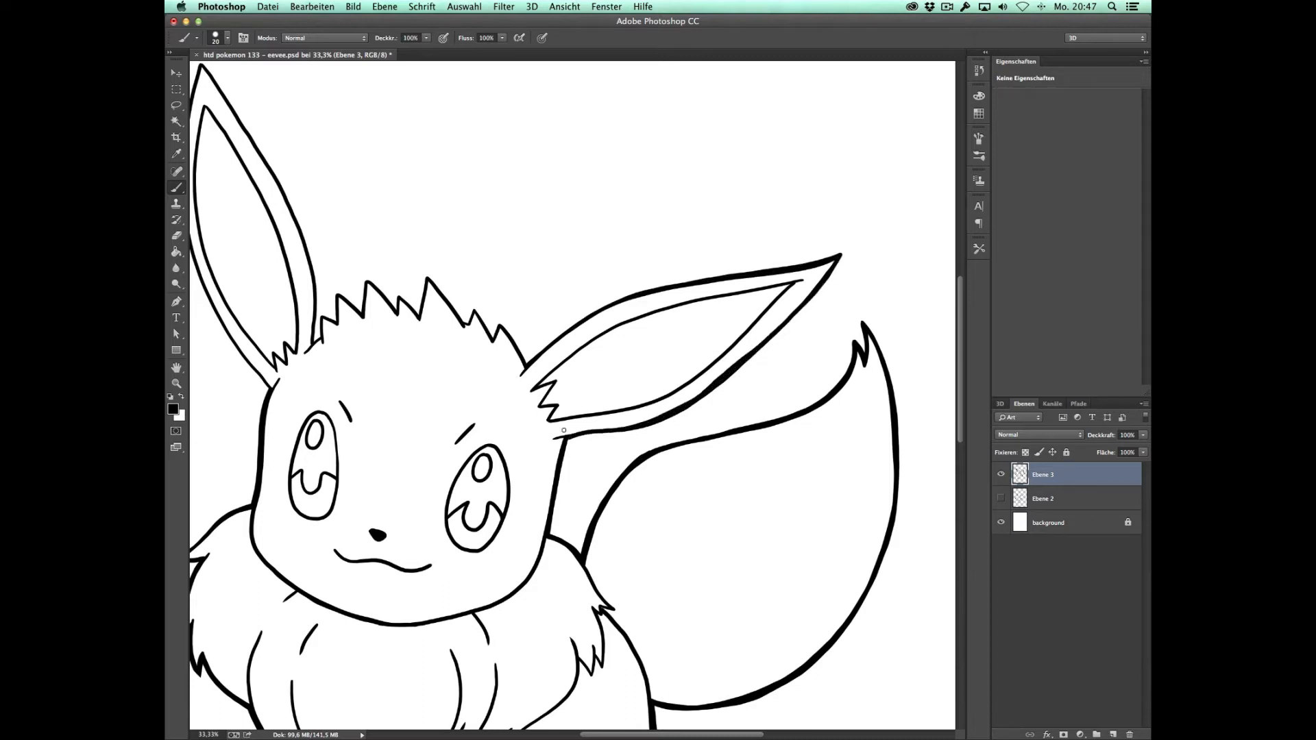
key(super+z)
mouse_move(526, 366)
mouse_down()
mouse_move(691, 281)
mouse_move(821, 261)
mouse_move(814, 288)
mouse_move(728, 369)
mouse_up()
key(super+z)
mouse_move(839, 256)
mouse_down()
mouse_move(728, 377)
mouse_move(620, 431)
mouse_move(568, 439)
mouse_up()
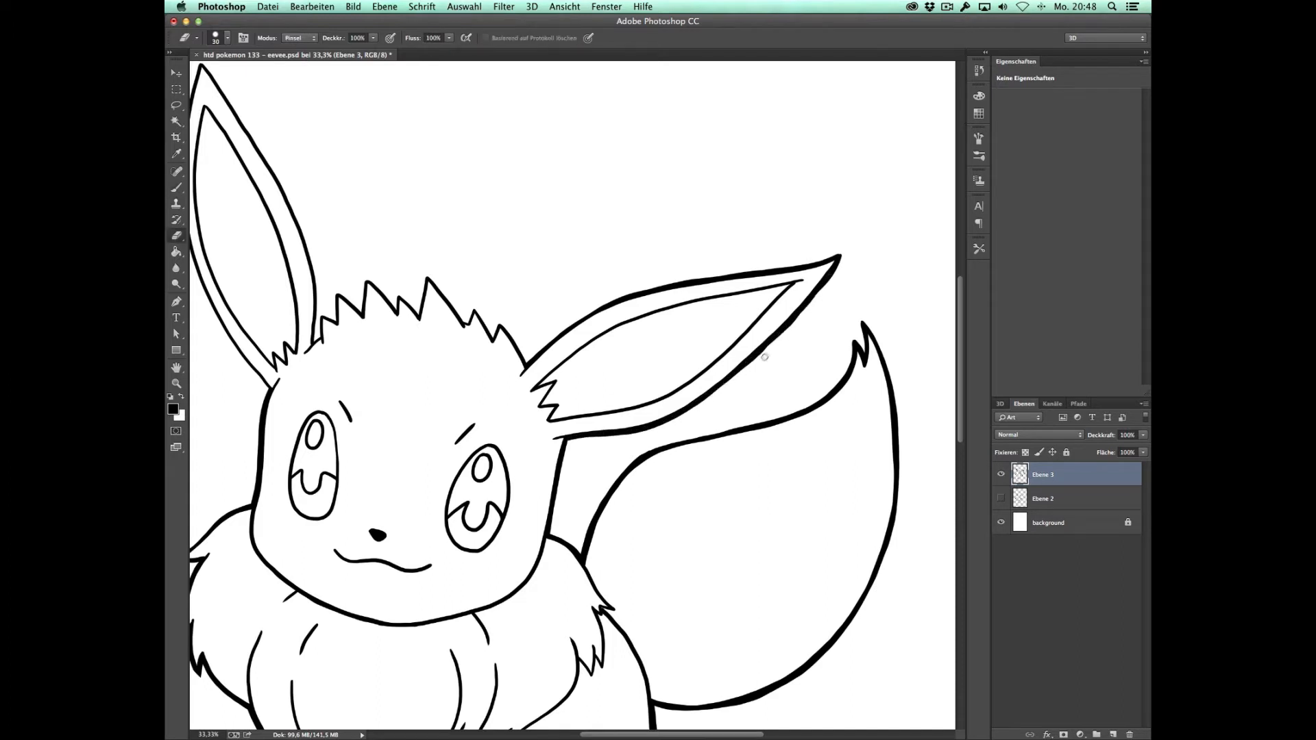
Step: Thicken the outlines of the jagged hair tuft and the left ear
drag(468, 321, 517, 345)
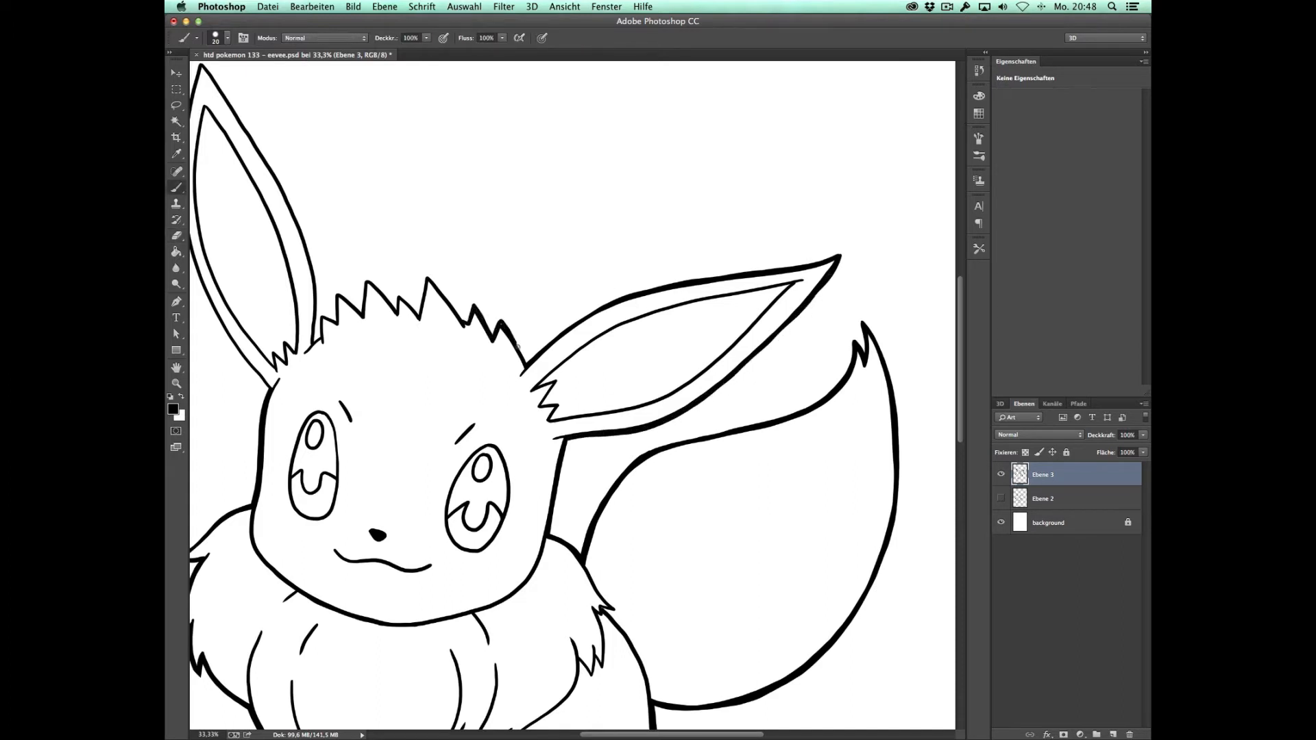
scroll(496, 329, left, 3)
scroll(473, 329, up, 1)
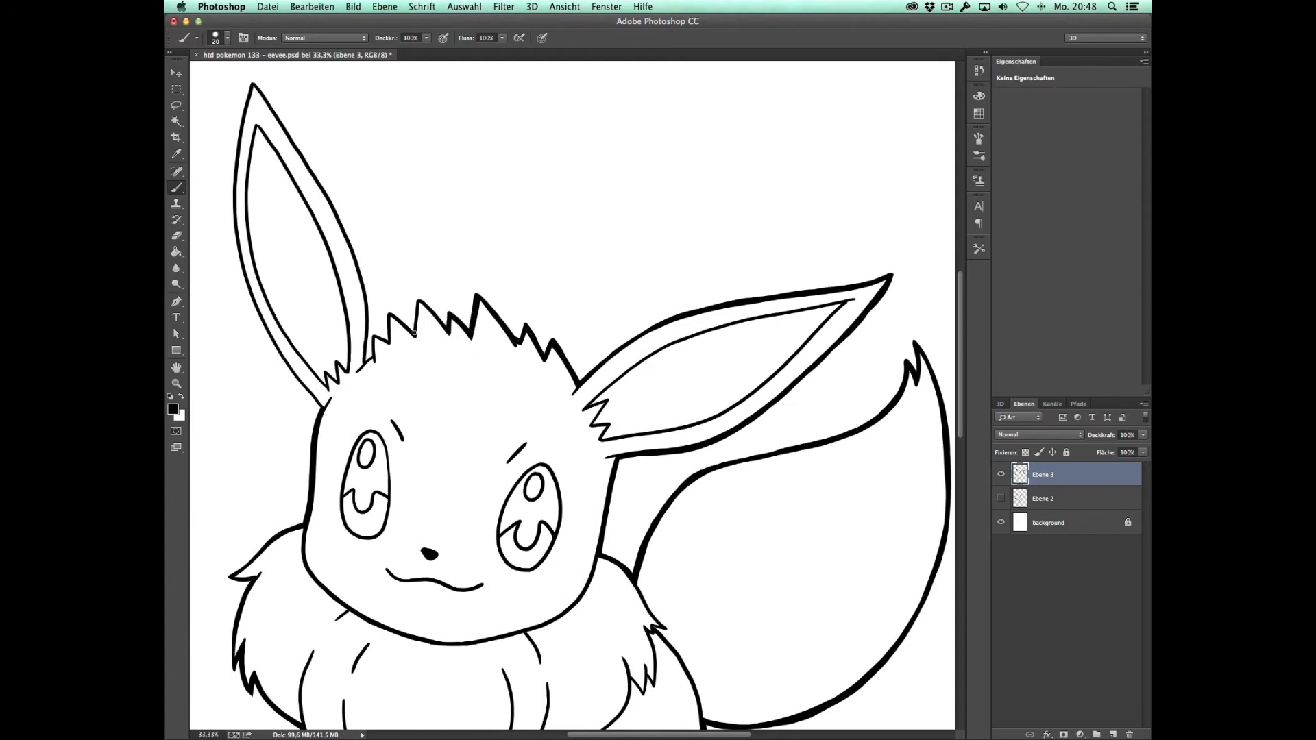
drag(392, 324, 550, 411)
drag(410, 168, 511, 343)
mouse_move(398, 211)
mouse_down()
mouse_move(396, 351)
mouse_move(478, 497)
mouse_up()
key(alt+space)
alt+click(550, 380)
alt+click(550, 380)
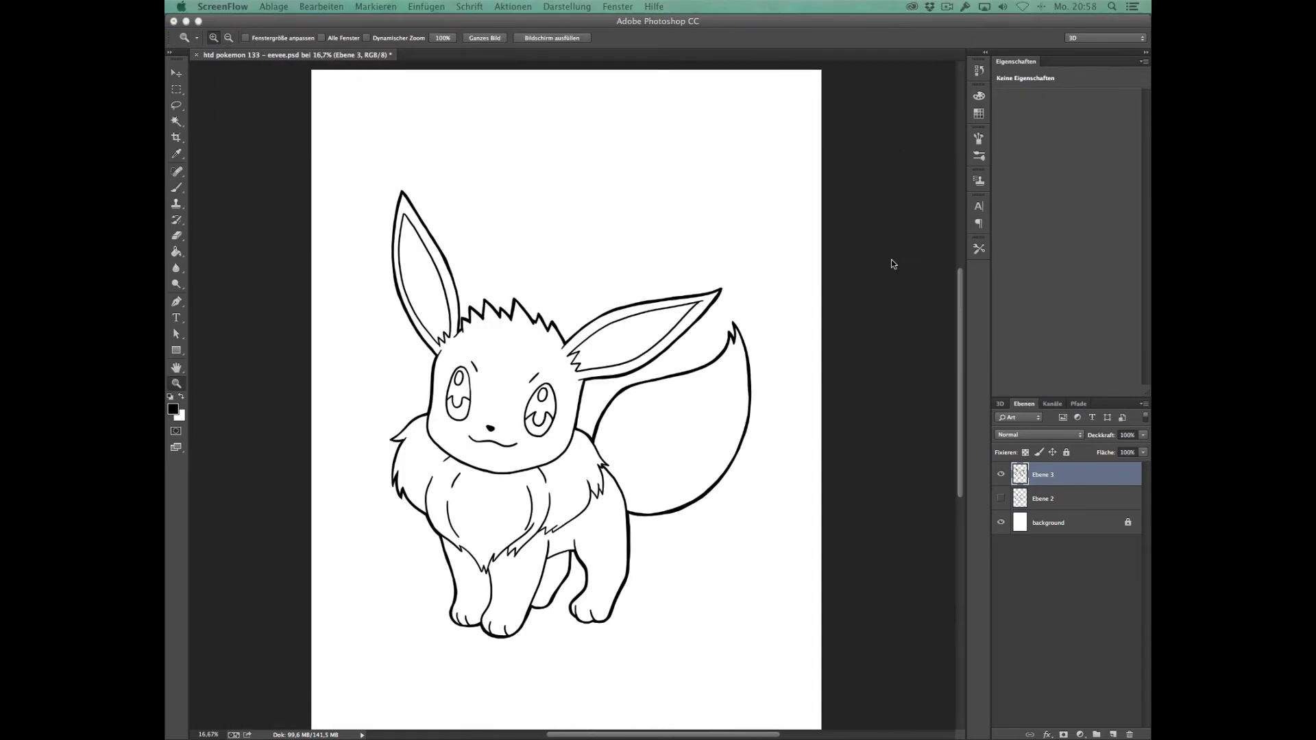
Step: Delete the sketch layer Ebene 2 and rename the line art layer Ebene 3 as ink
click(1063, 491)
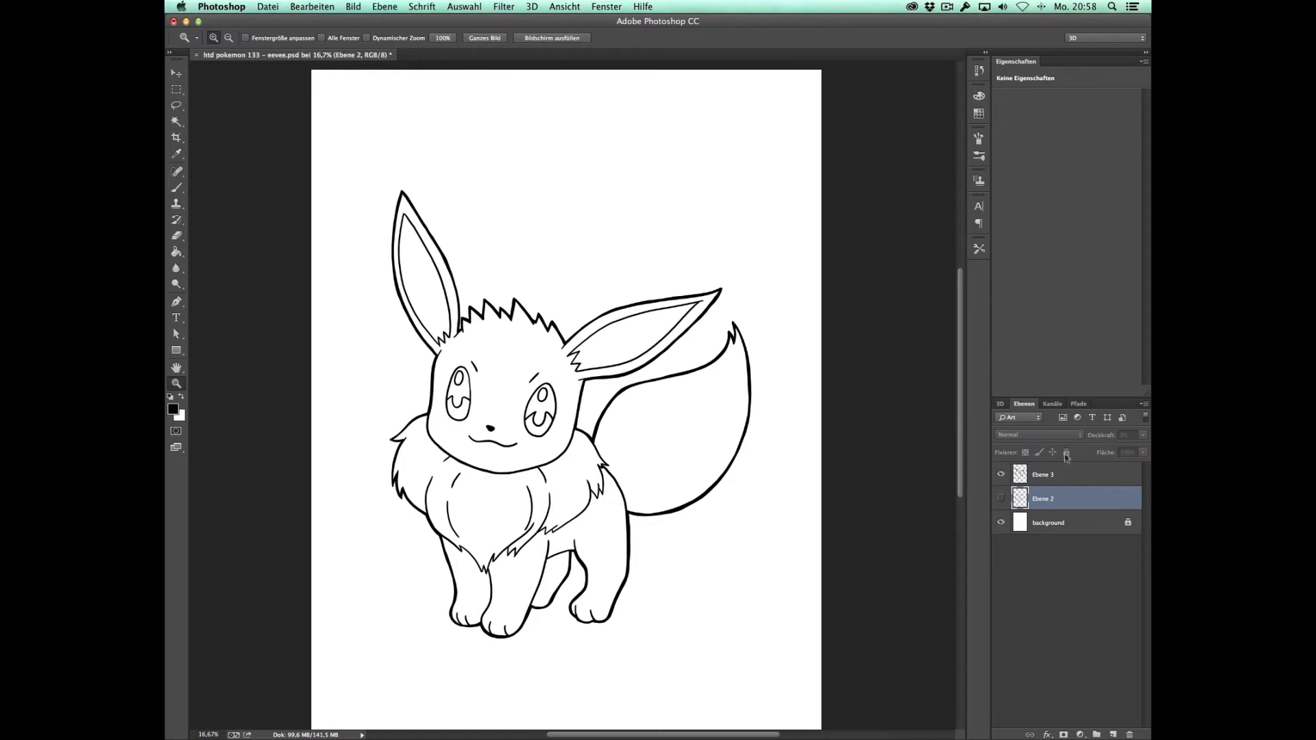
key(BackSpace)
double_click(1042, 474)
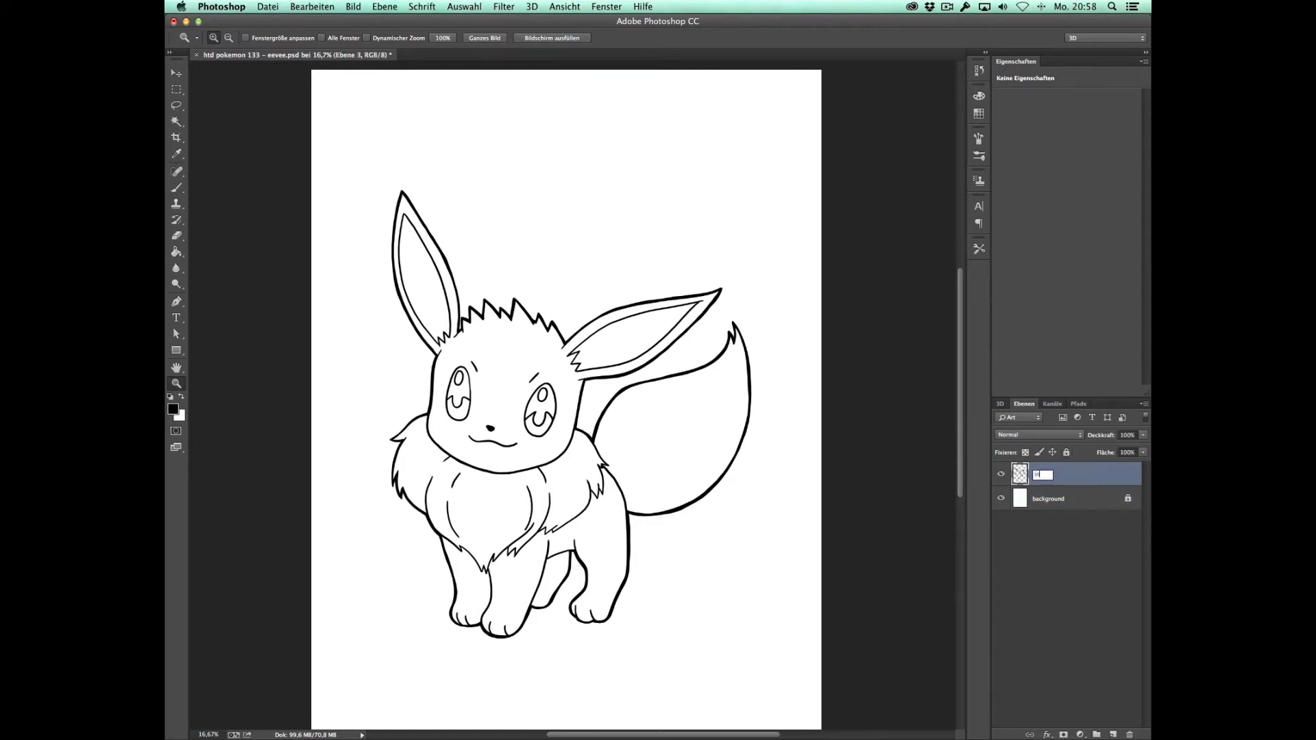
key(Return)
Step: Create a layer group containing a new empty layer and name the group color
click(1097, 734)
click(1114, 734)
click(1049, 472)
double_click(1049, 472)
text(c)
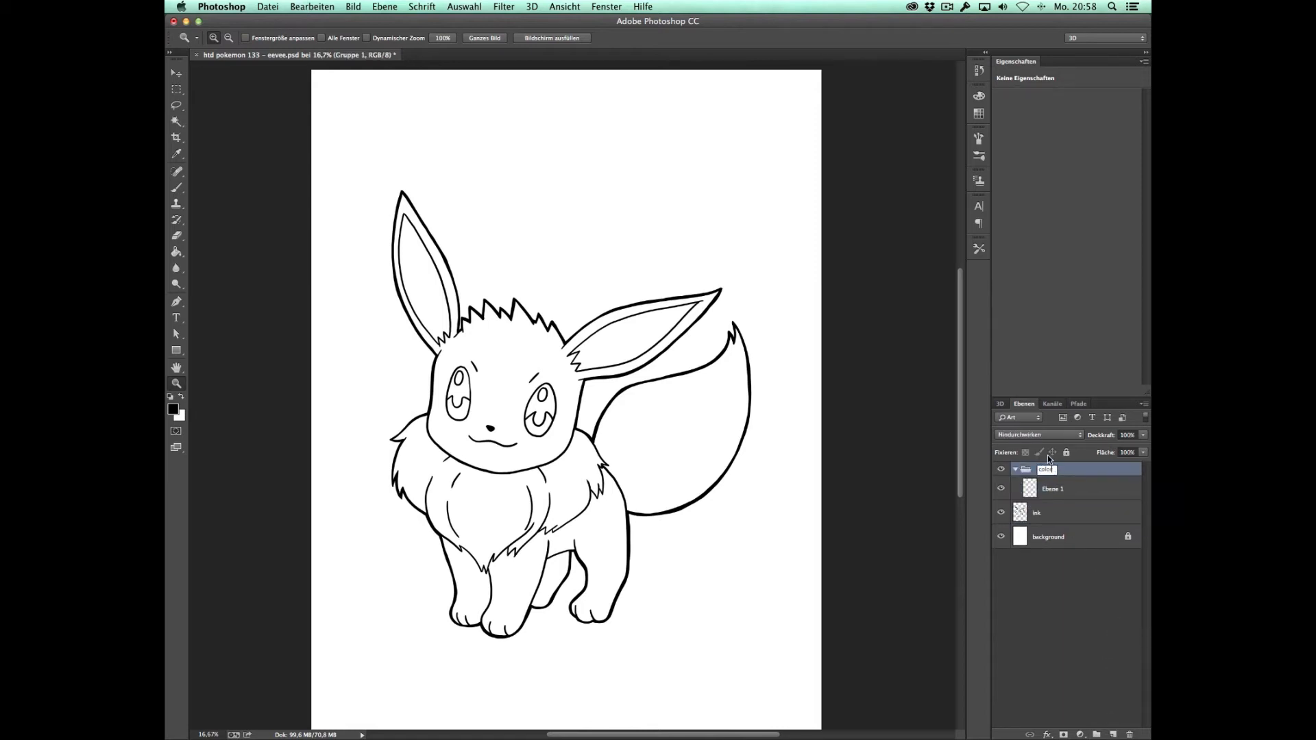
text(olor)
key(Return)
Step: Rename the layer inside the color group as base and move the group below the ink layer
double_click(1054, 491)
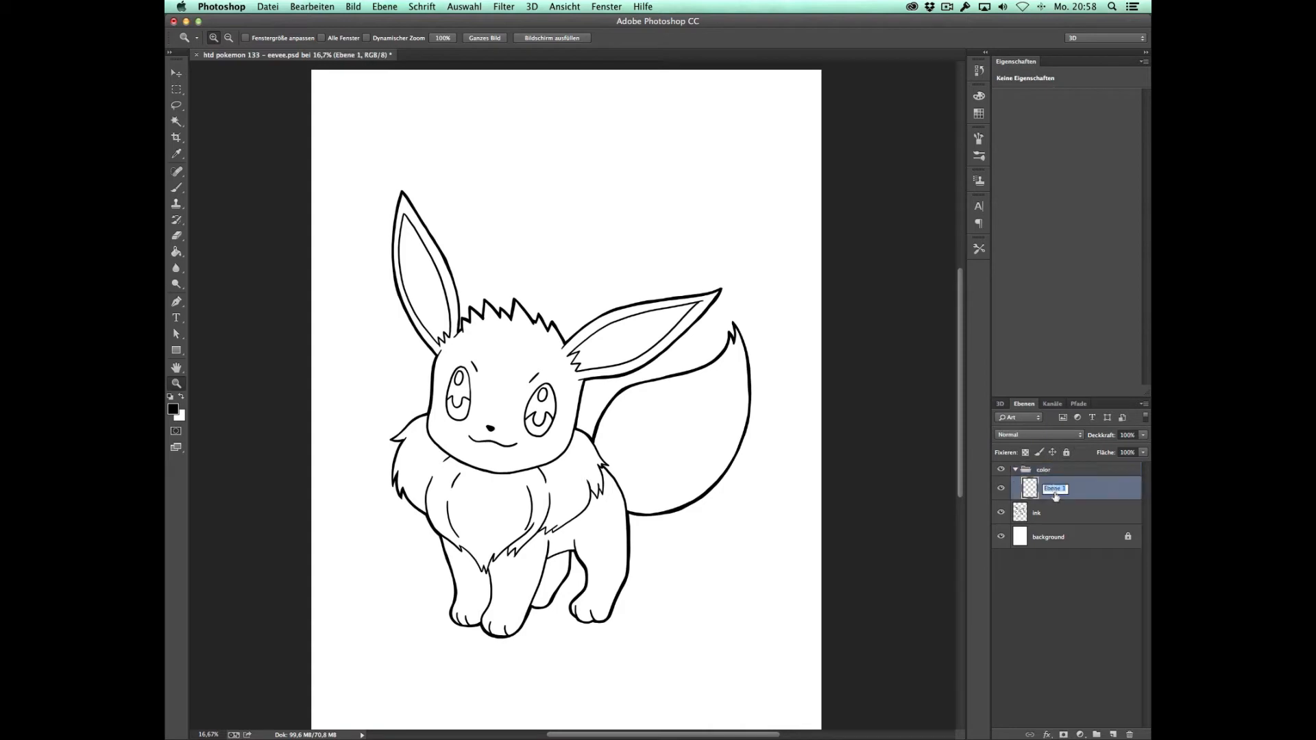
text(bi)
key(Return)
drag(1044, 471, 1042, 520)
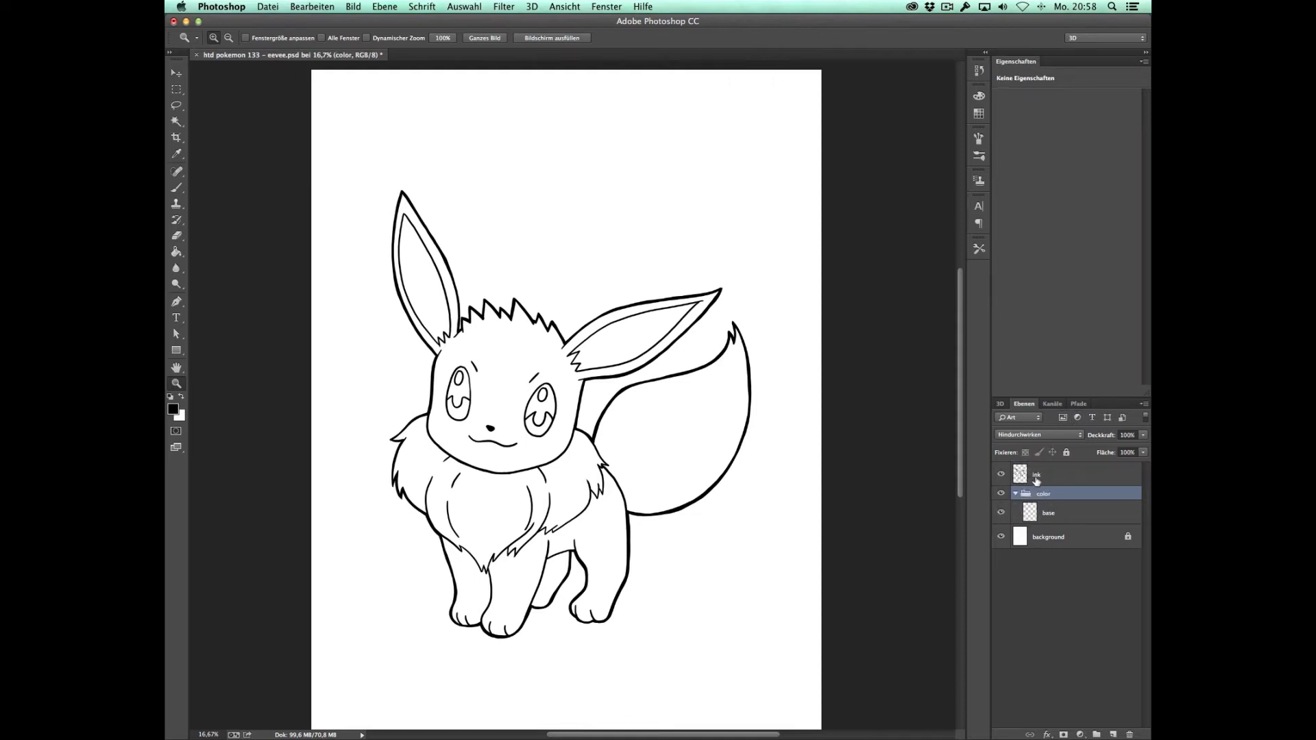
Step: Select the empty area around Eevee on the ink layer with the Magic Wand
click(1044, 478)
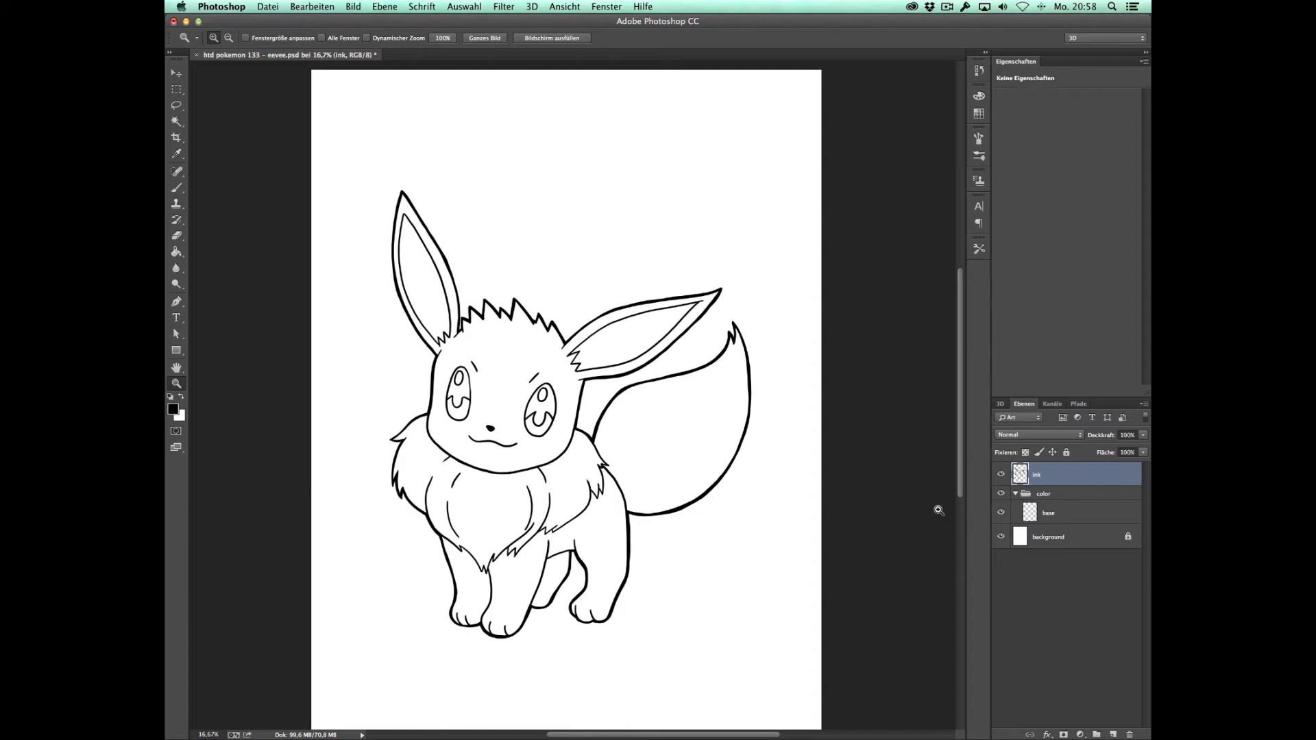
click(176, 121)
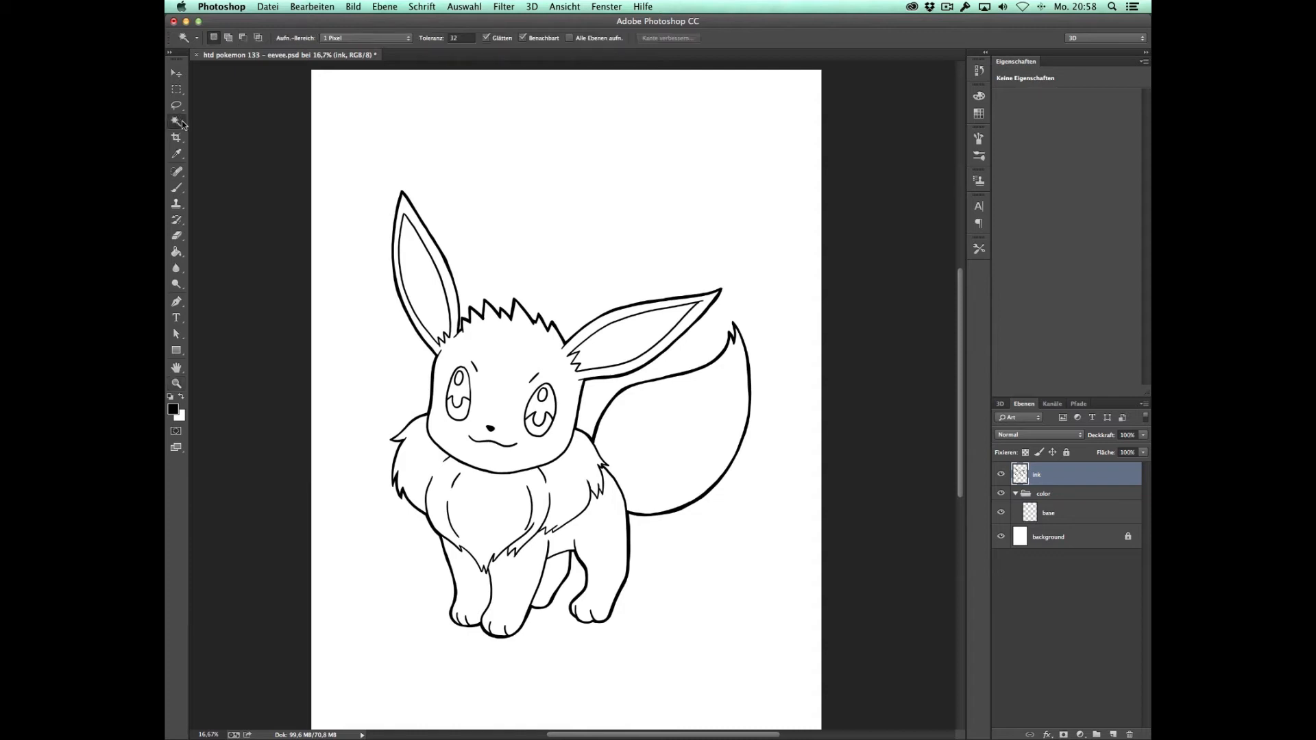
click(666, 281)
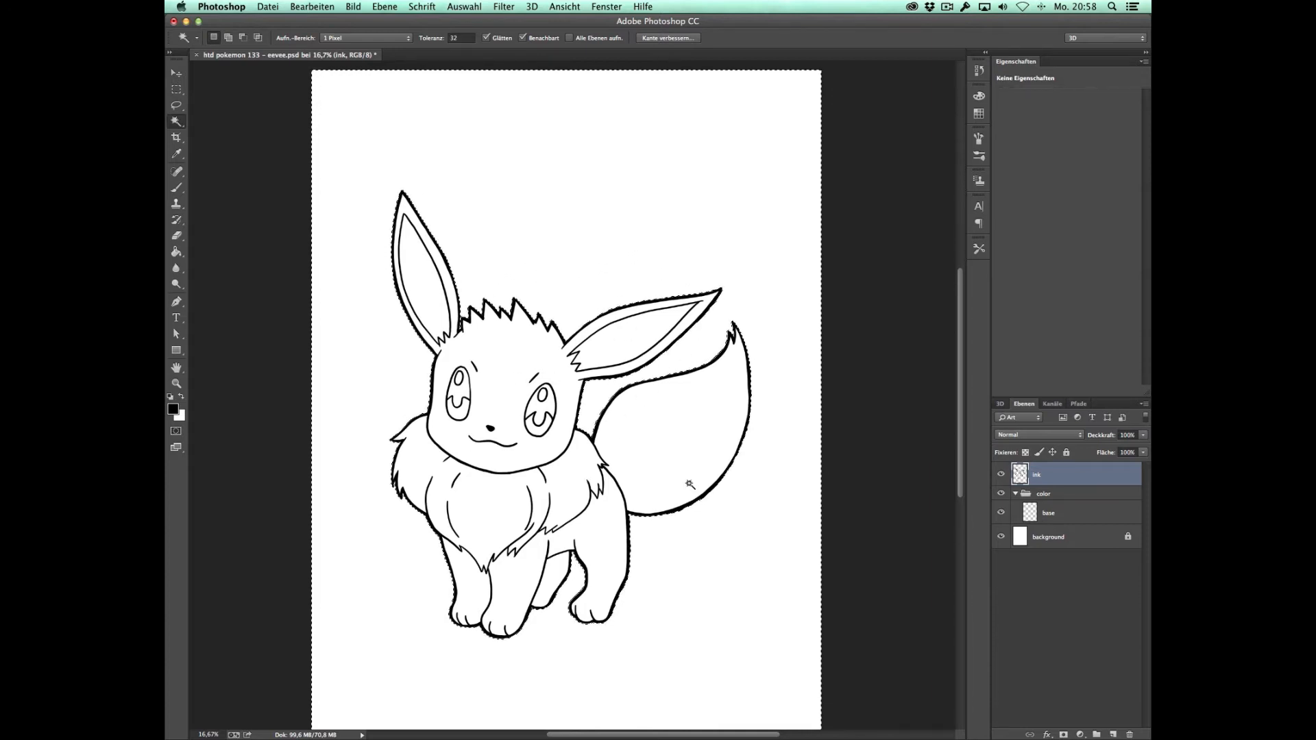
Step: Expand the selection so its edge lies inside the ink lines, and check it around the ear and tail
click(455, 7)
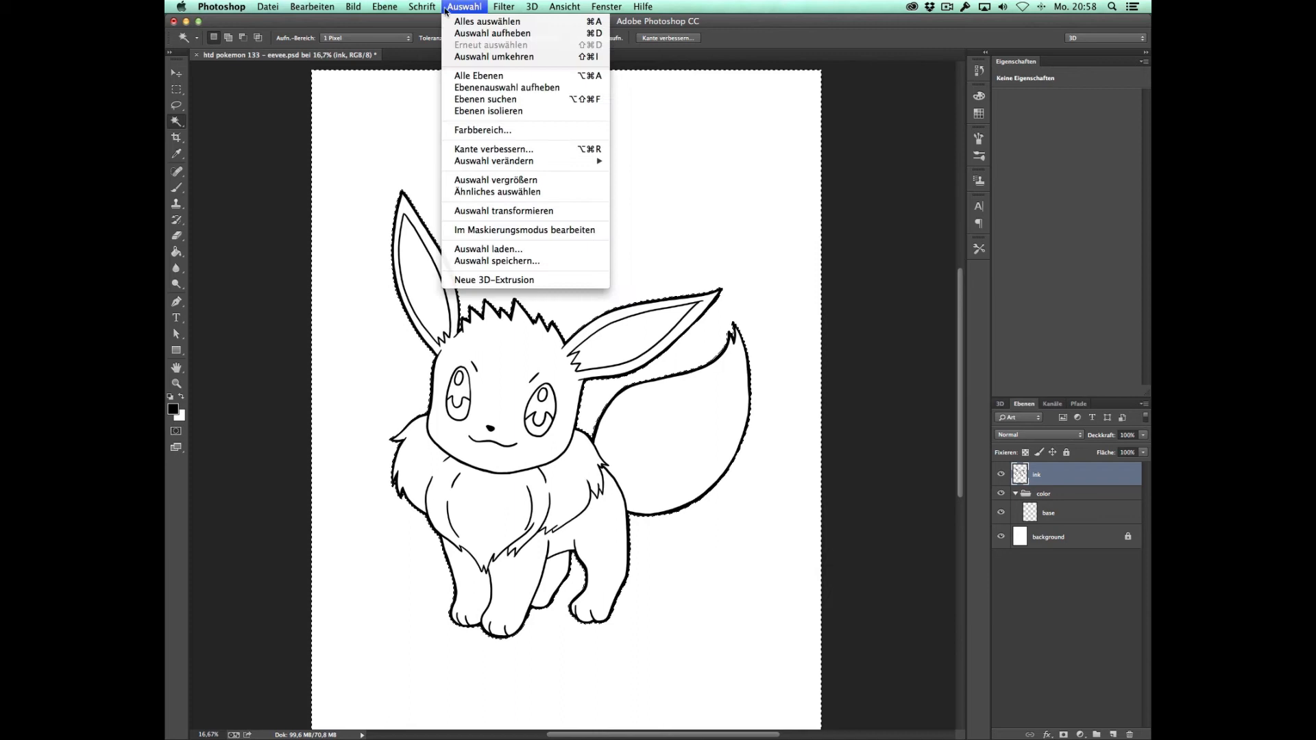
mouse_move(589, 161)
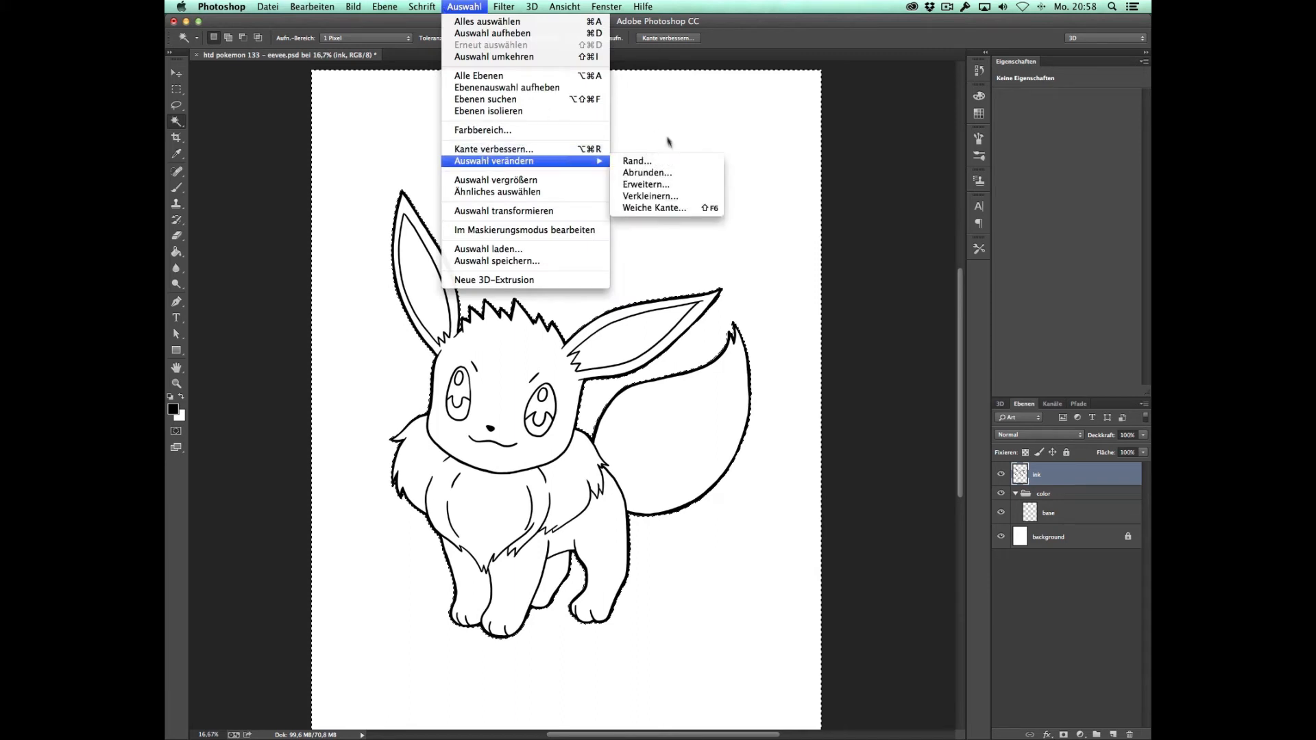
click(675, 188)
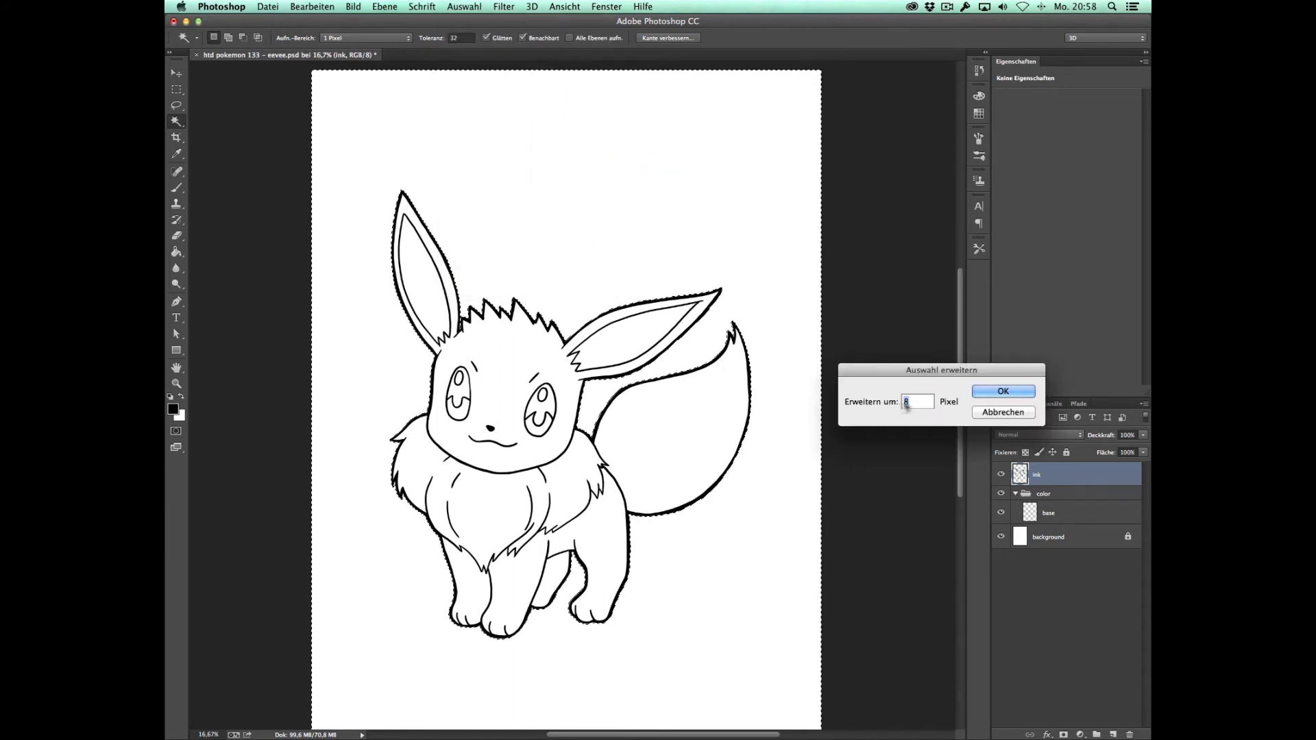
click(1004, 390)
key(z)
click(729, 343)
click(729, 343)
click(728, 343)
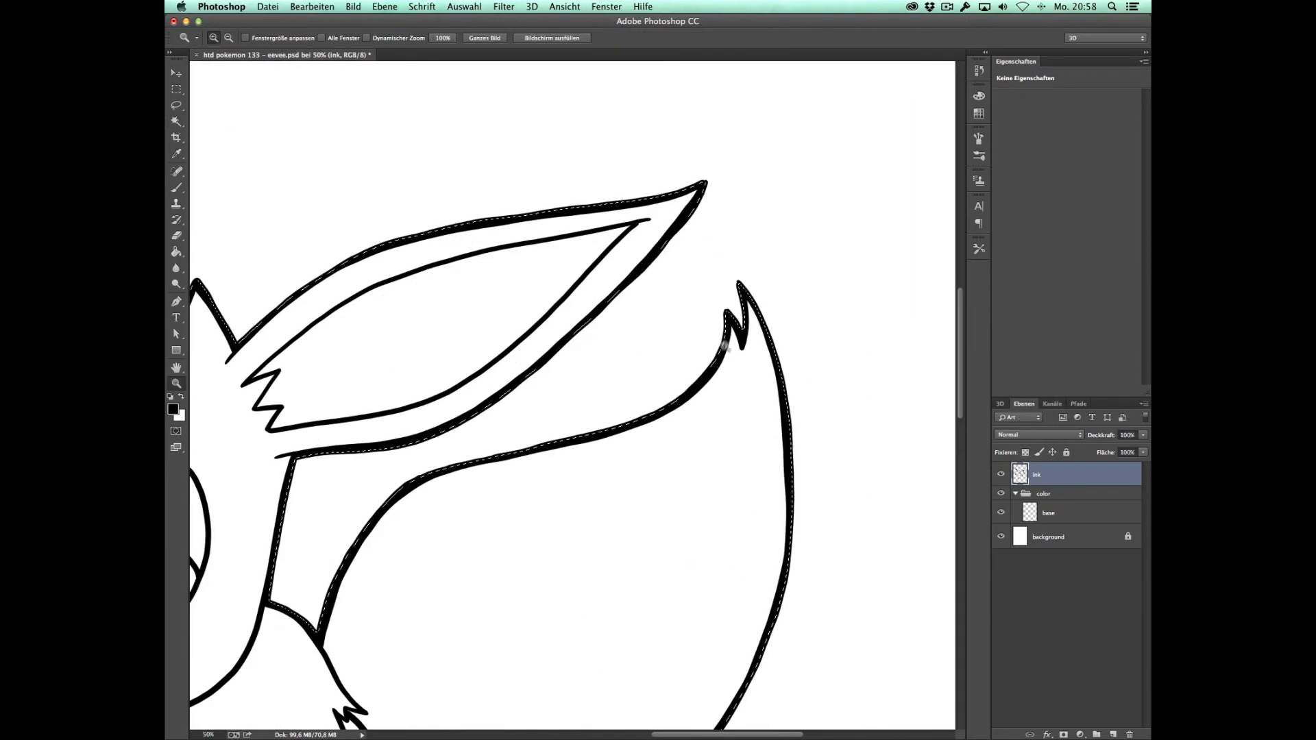
alt+click(644, 419)
alt+click(713, 406)
alt+click(712, 399)
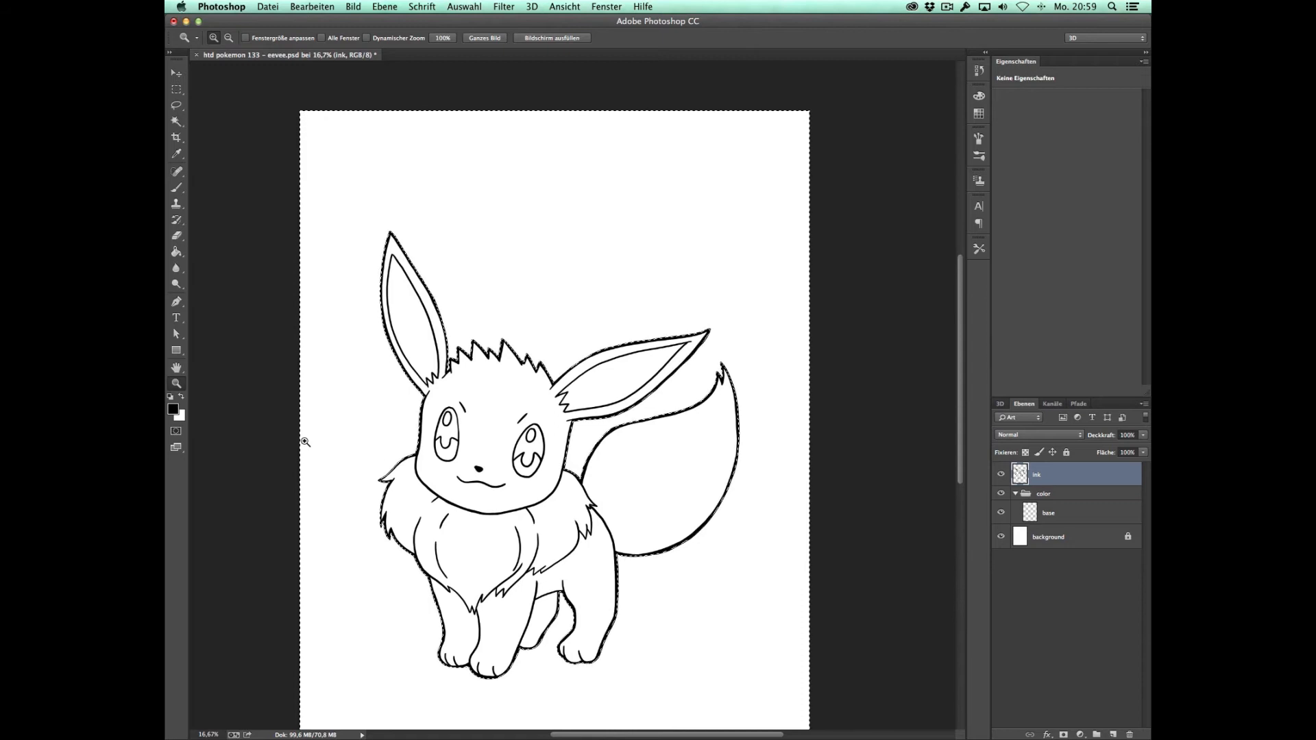
Step: Invert the selection so that it covers Eevee instead of the background
click(461, 8)
click(445, 13)
click(454, 8)
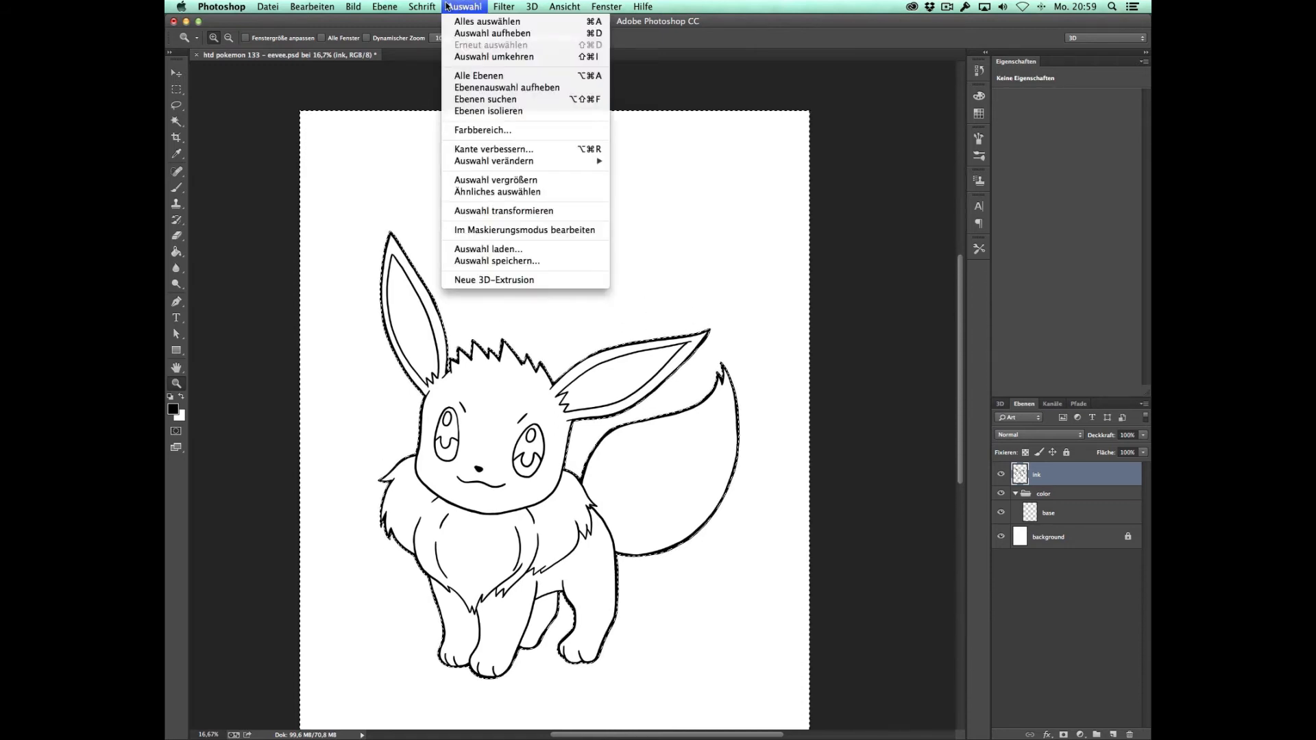
click(584, 56)
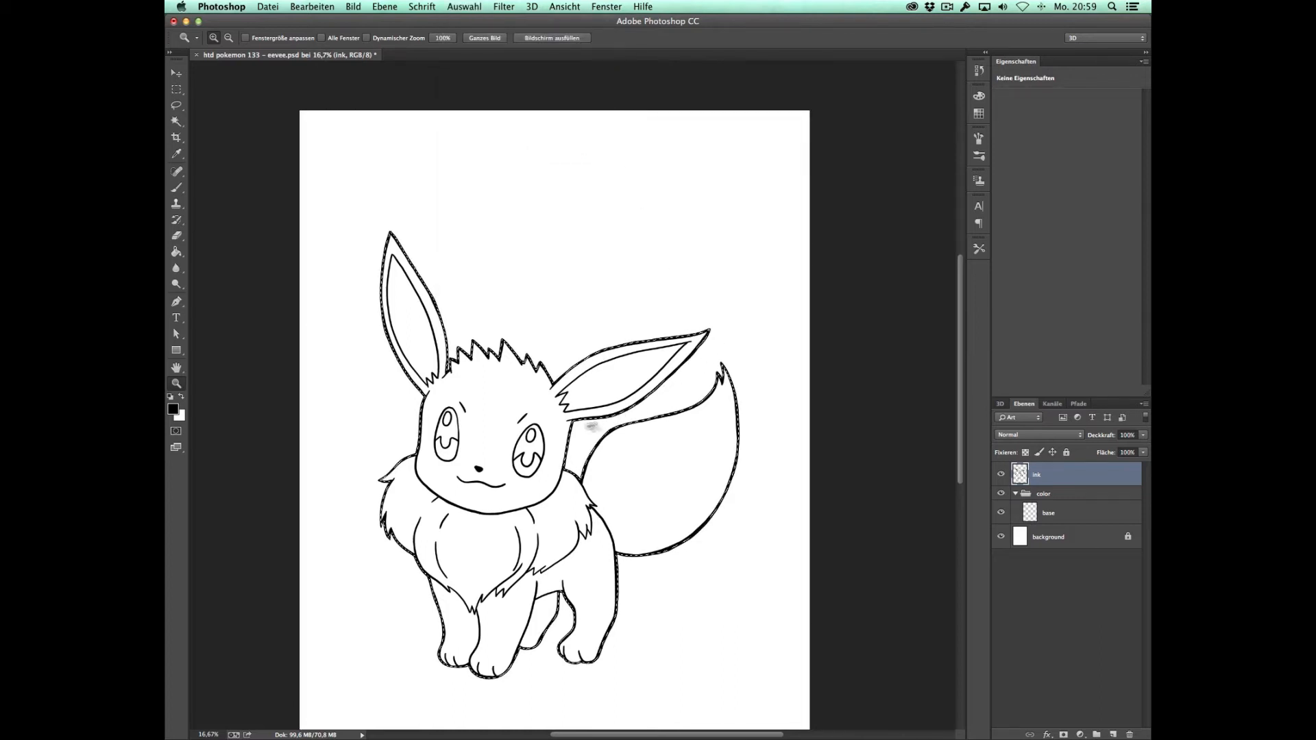
Step: Set the foreground colour to a medium tan brown for the fur
click(176, 410)
click(712, 501)
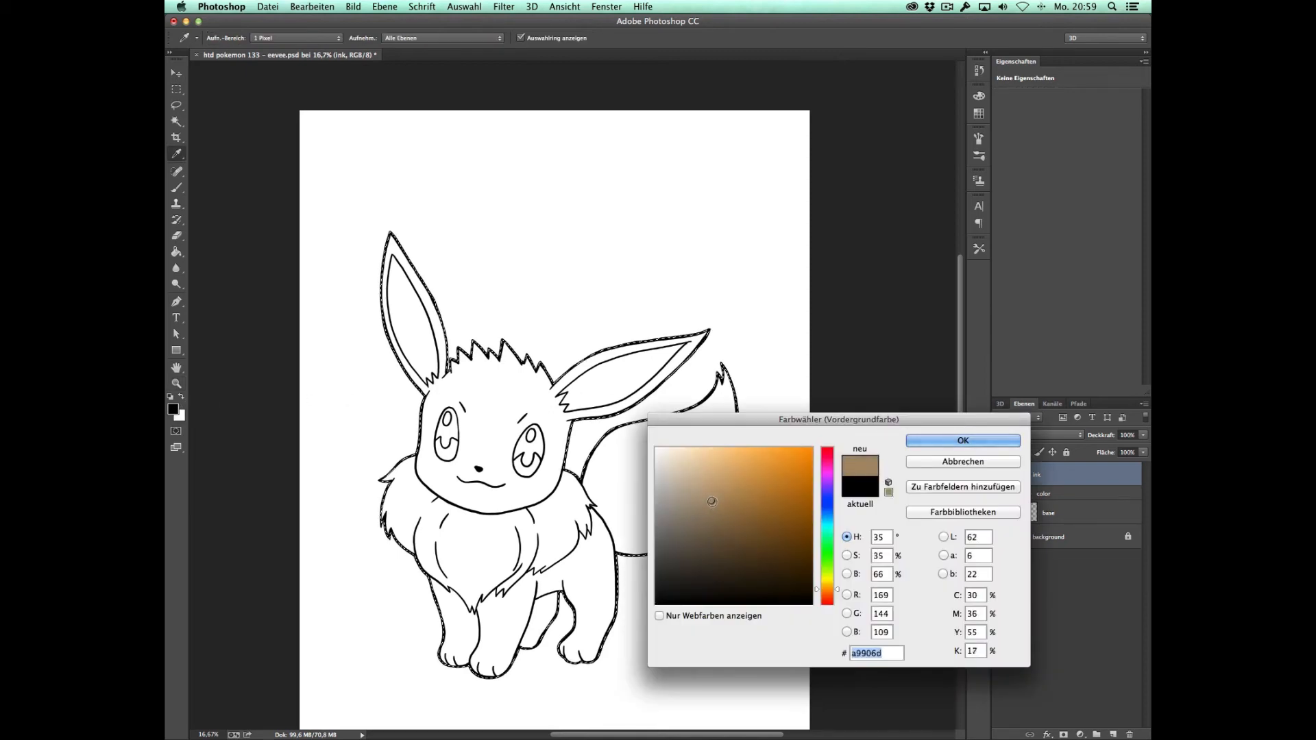
click(955, 447)
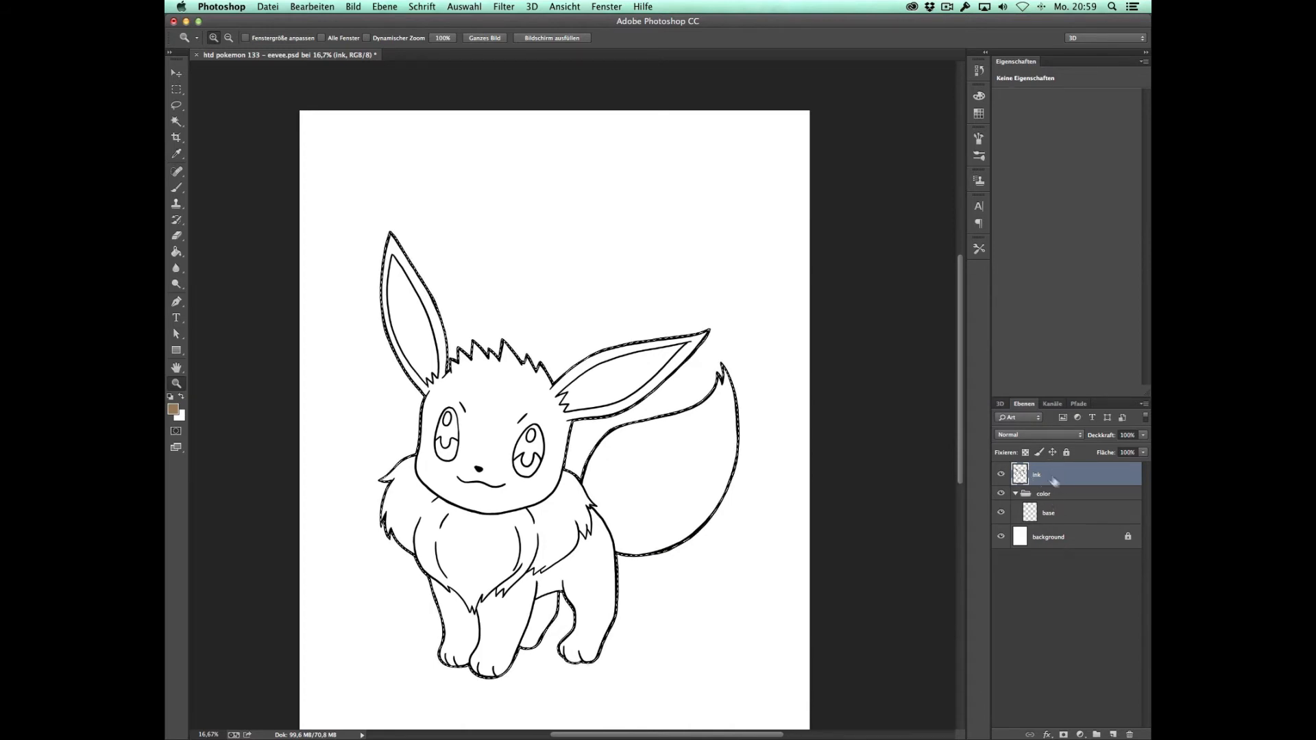
Step: Fill the Eevee selection with the tan brown on the base layer and clear the selection
click(1059, 519)
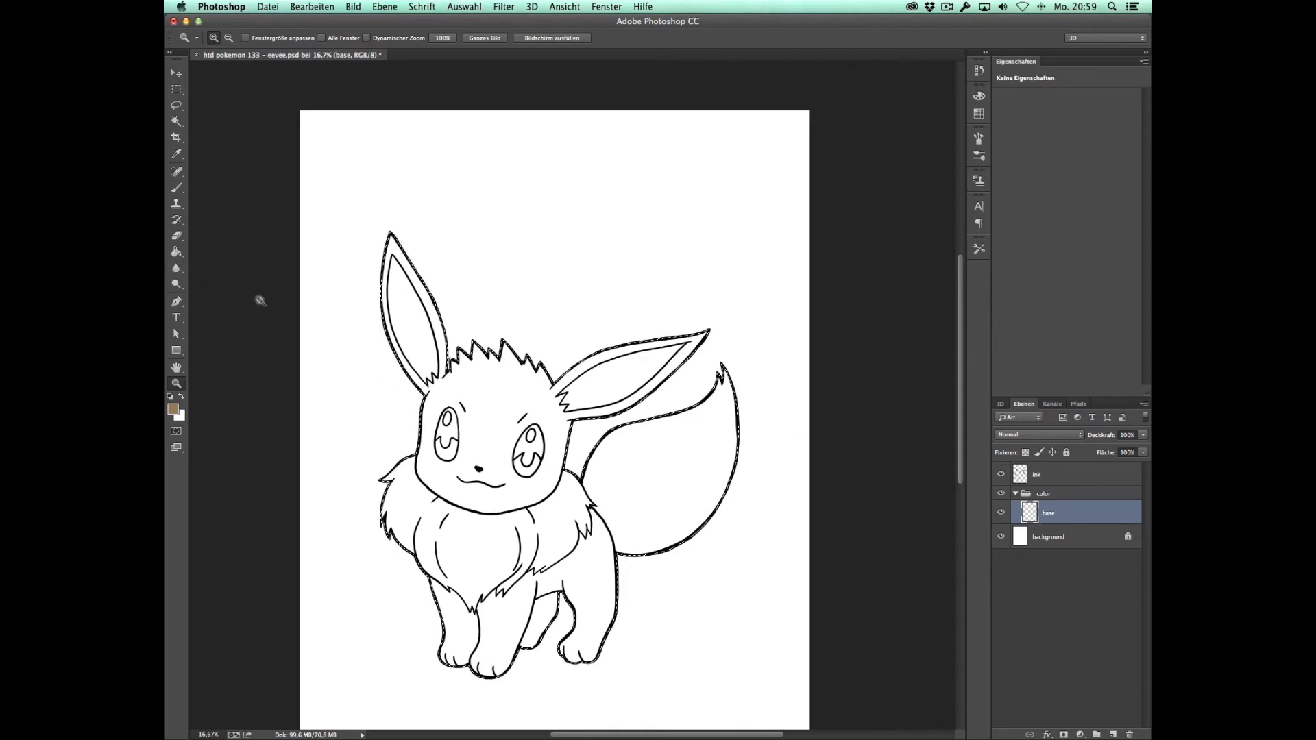
key(g)
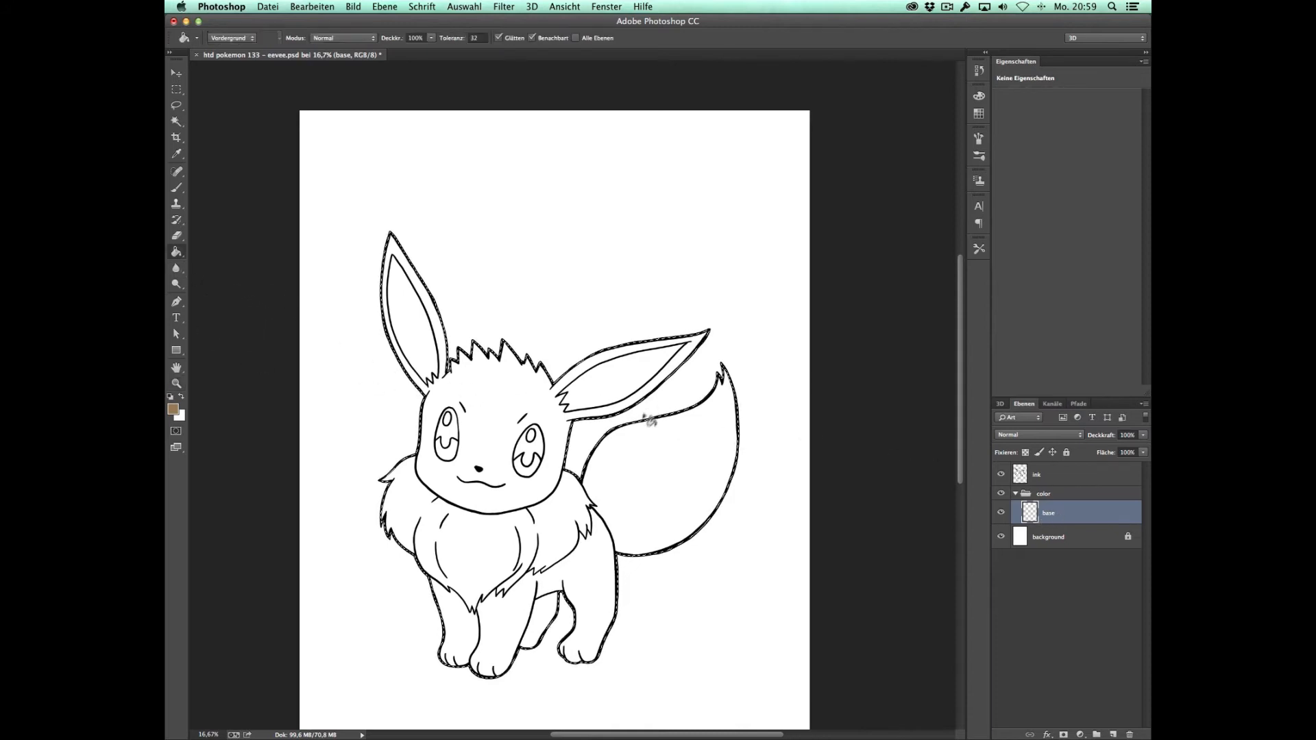
click(681, 451)
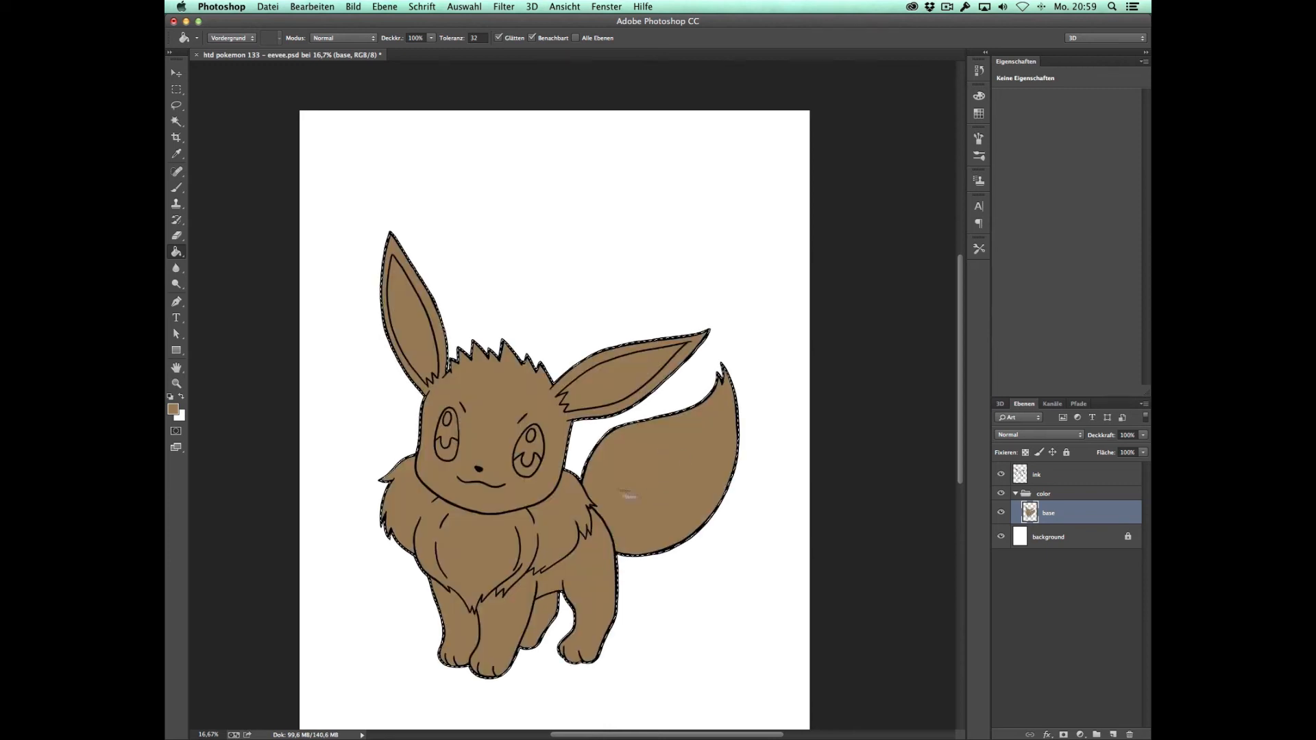
key(m)
click(762, 495)
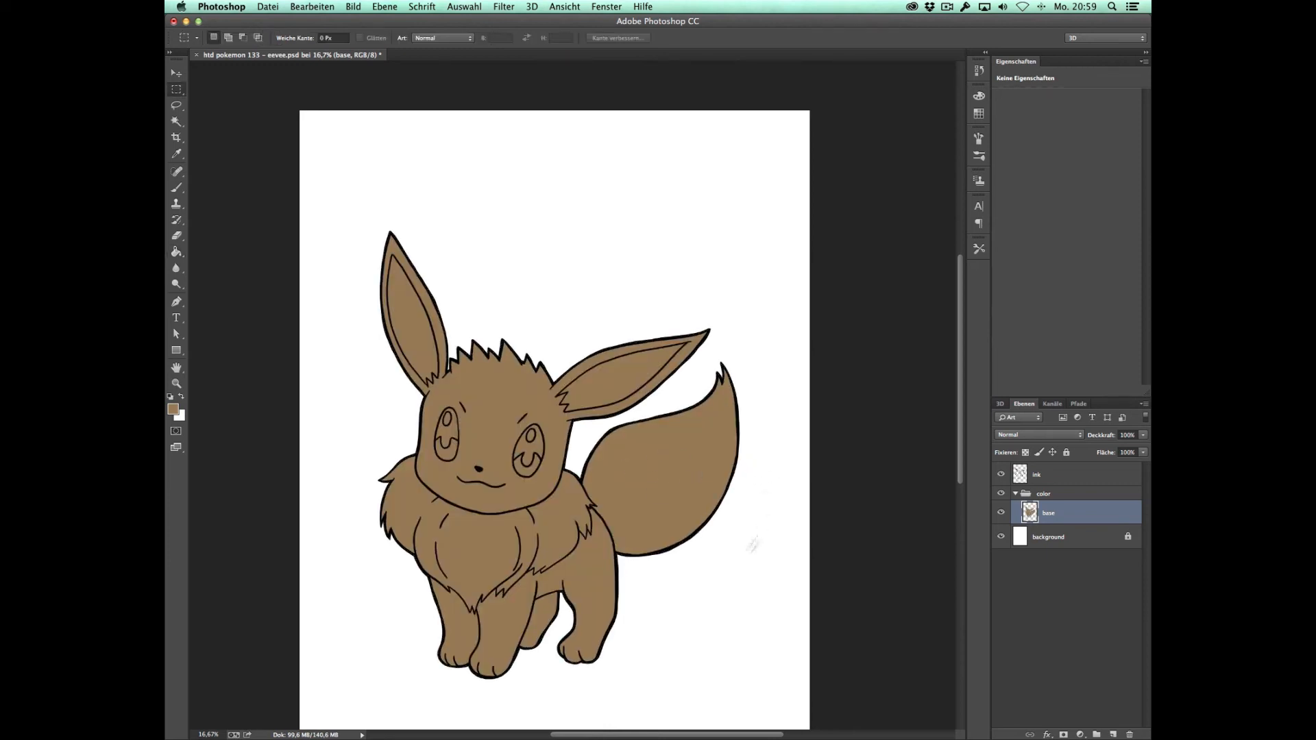
Step: Select the neck ruff inside its outlines on the ink layer with the Magic Wand
key(z)
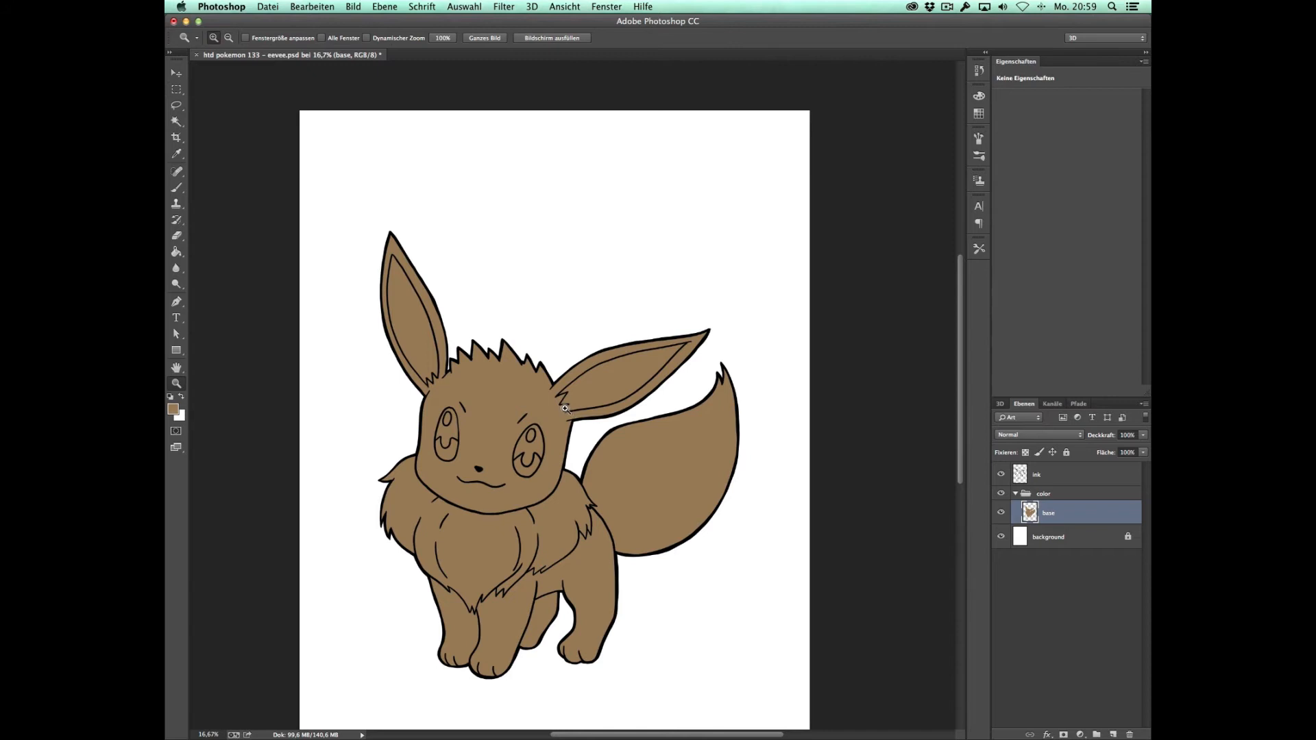
click(566, 411)
drag(574, 429, 674, 324)
click(1048, 474)
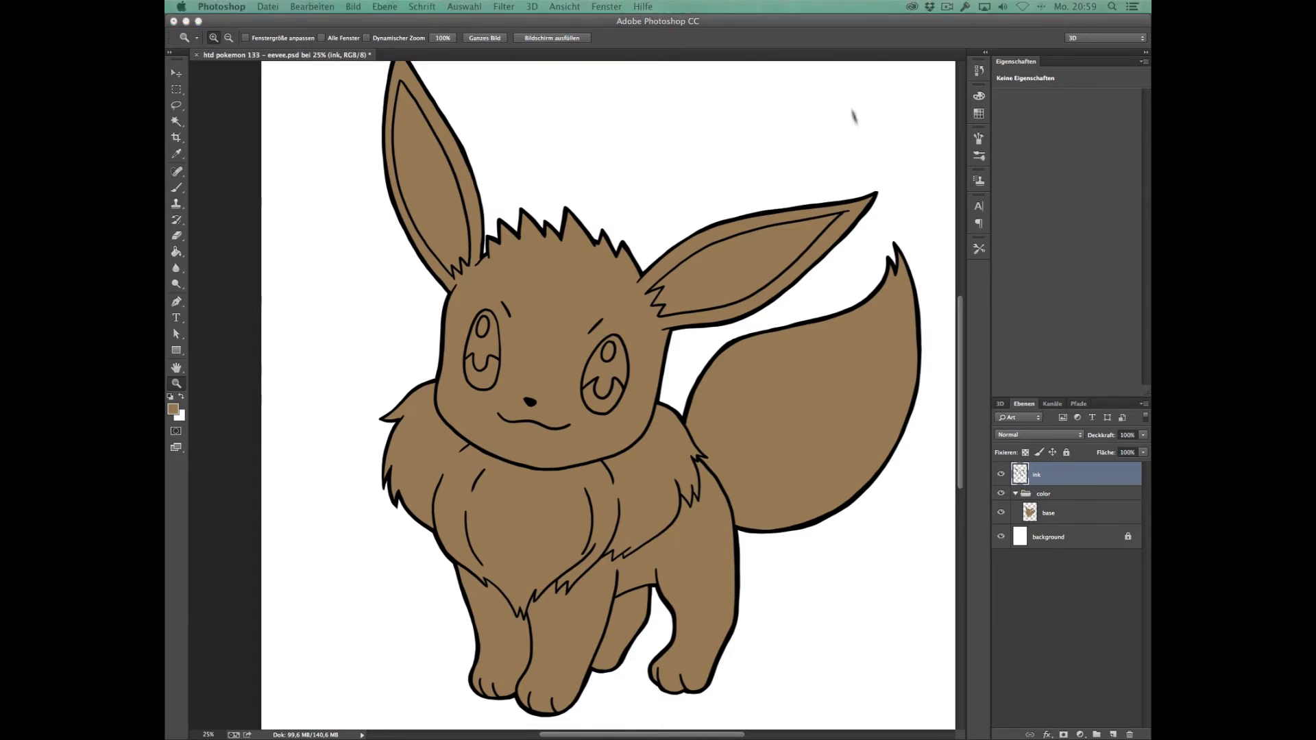
click(854, 21)
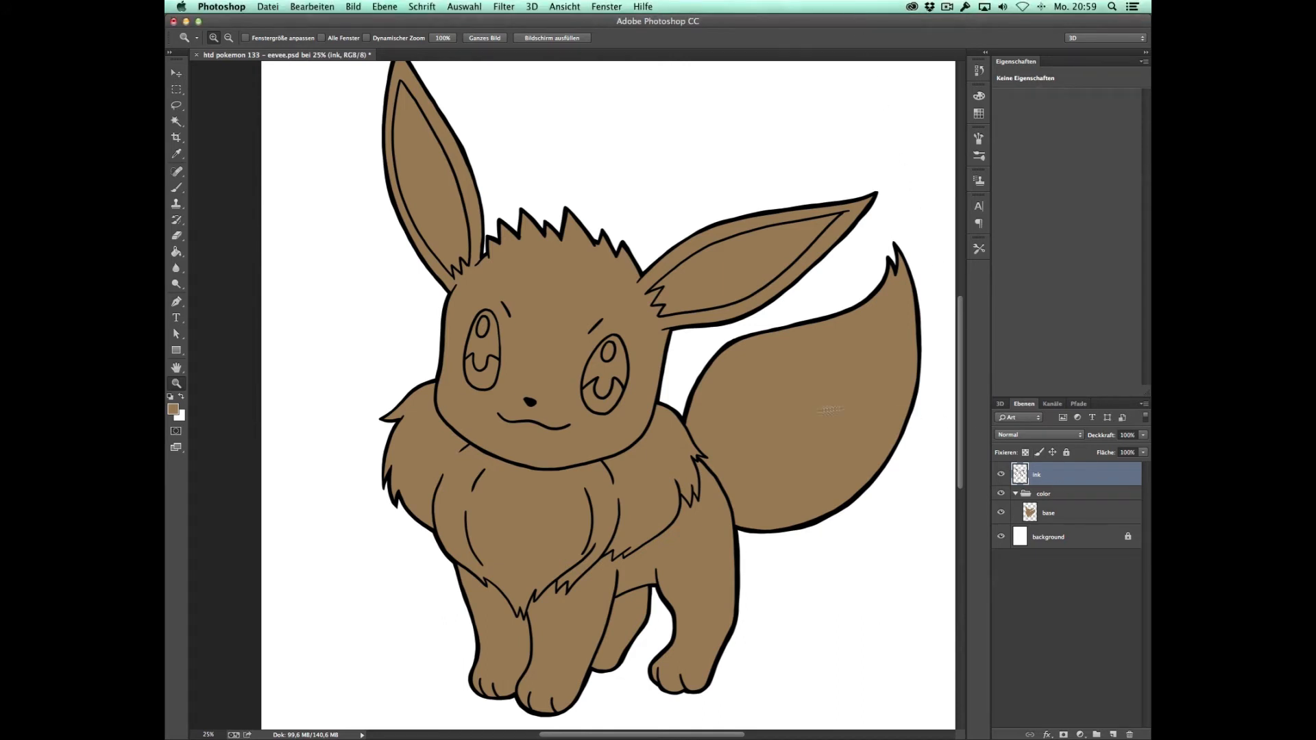
key(w)
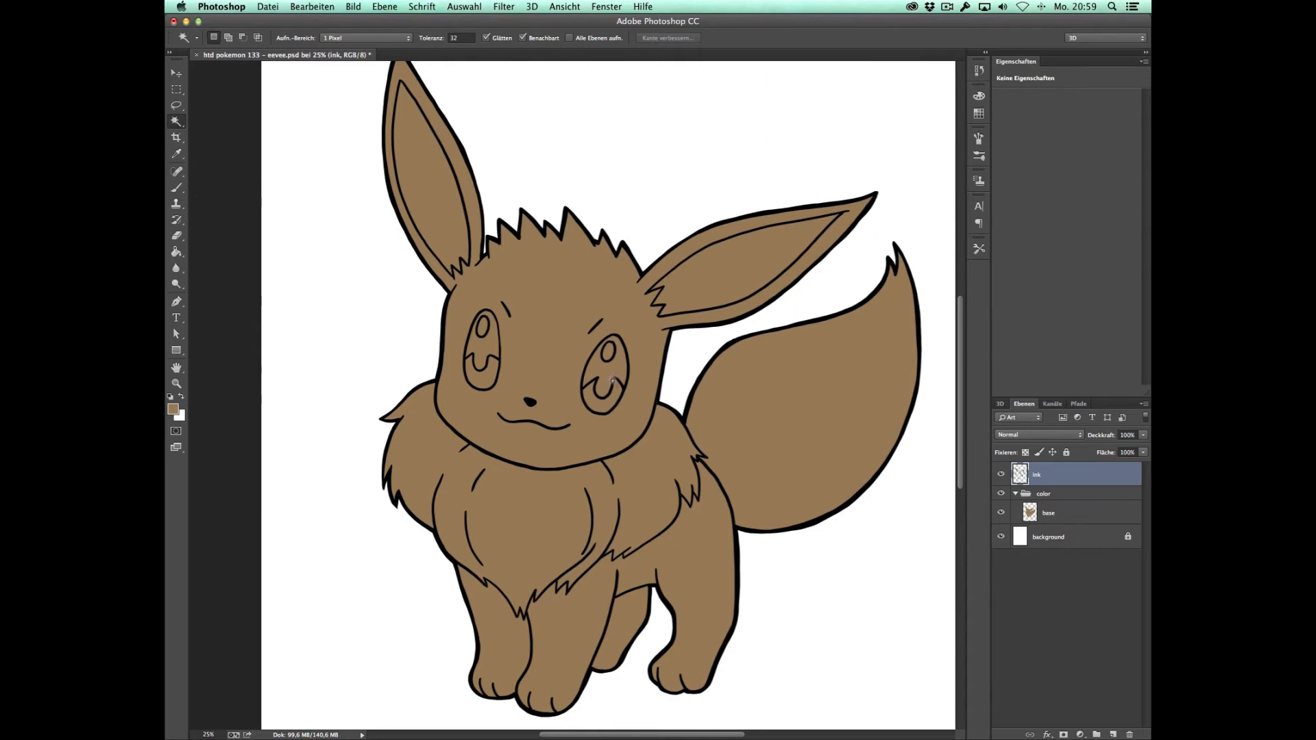
click(426, 427)
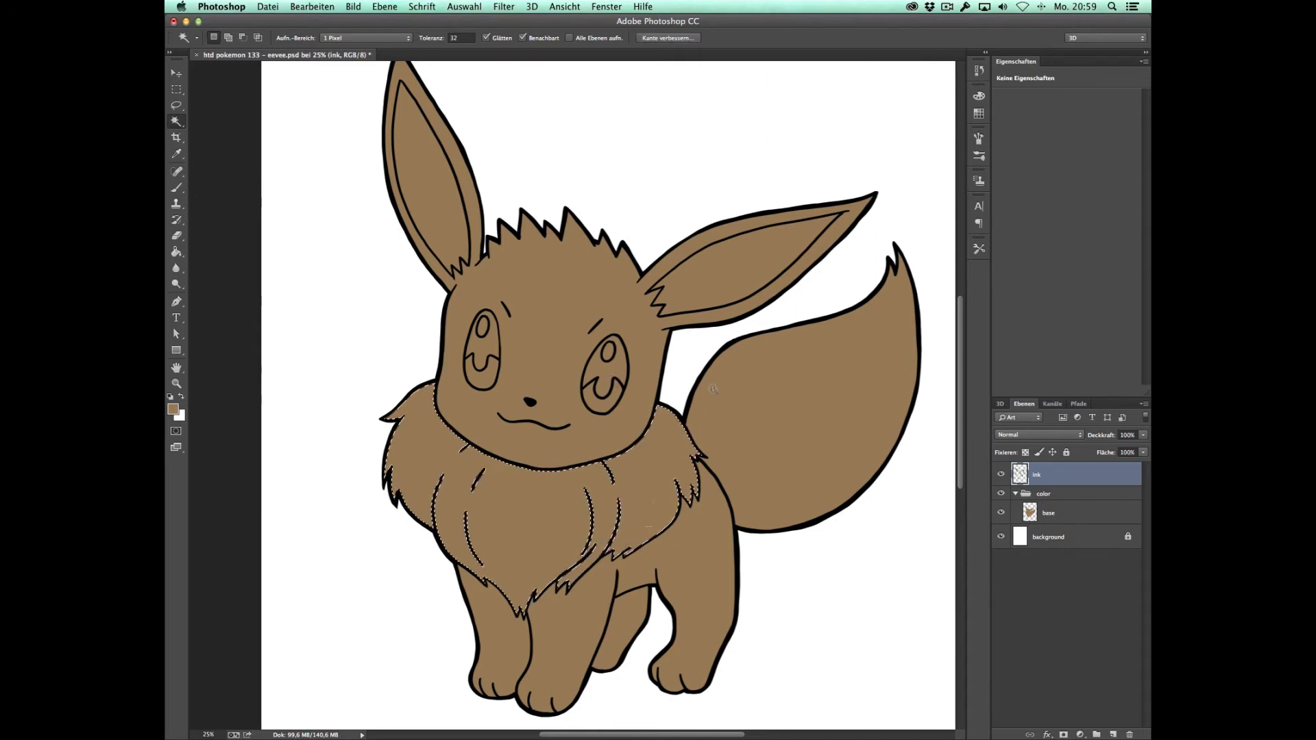
Step: Expand the neck ruff selection by 8 pixels
click(478, 8)
mouse_move(550, 161)
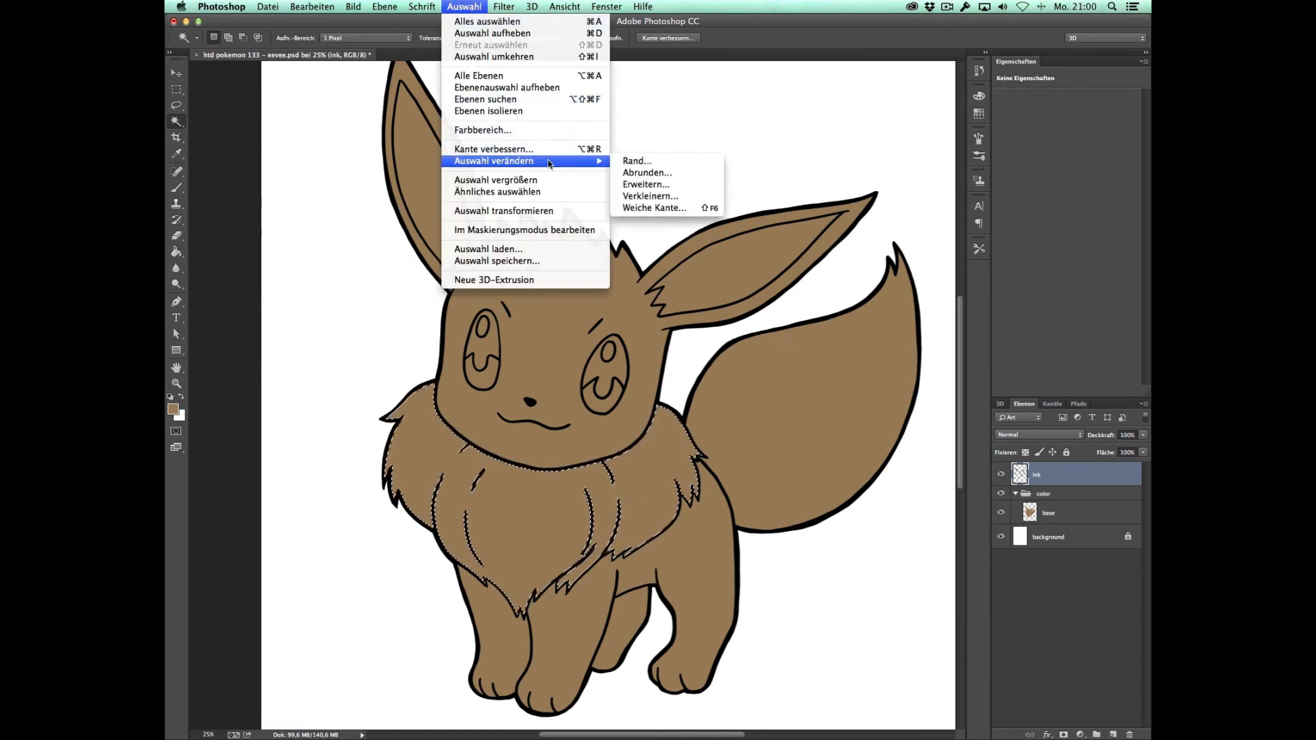
click(661, 185)
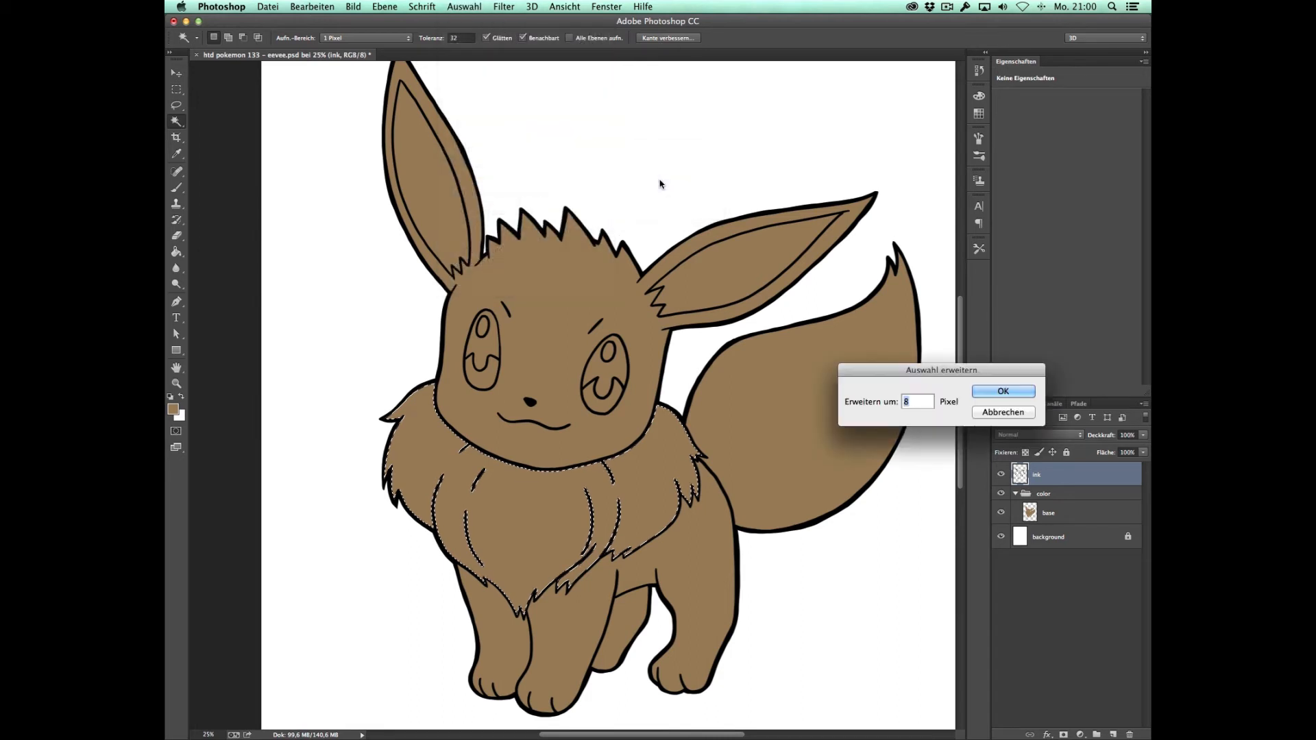
click(1003, 388)
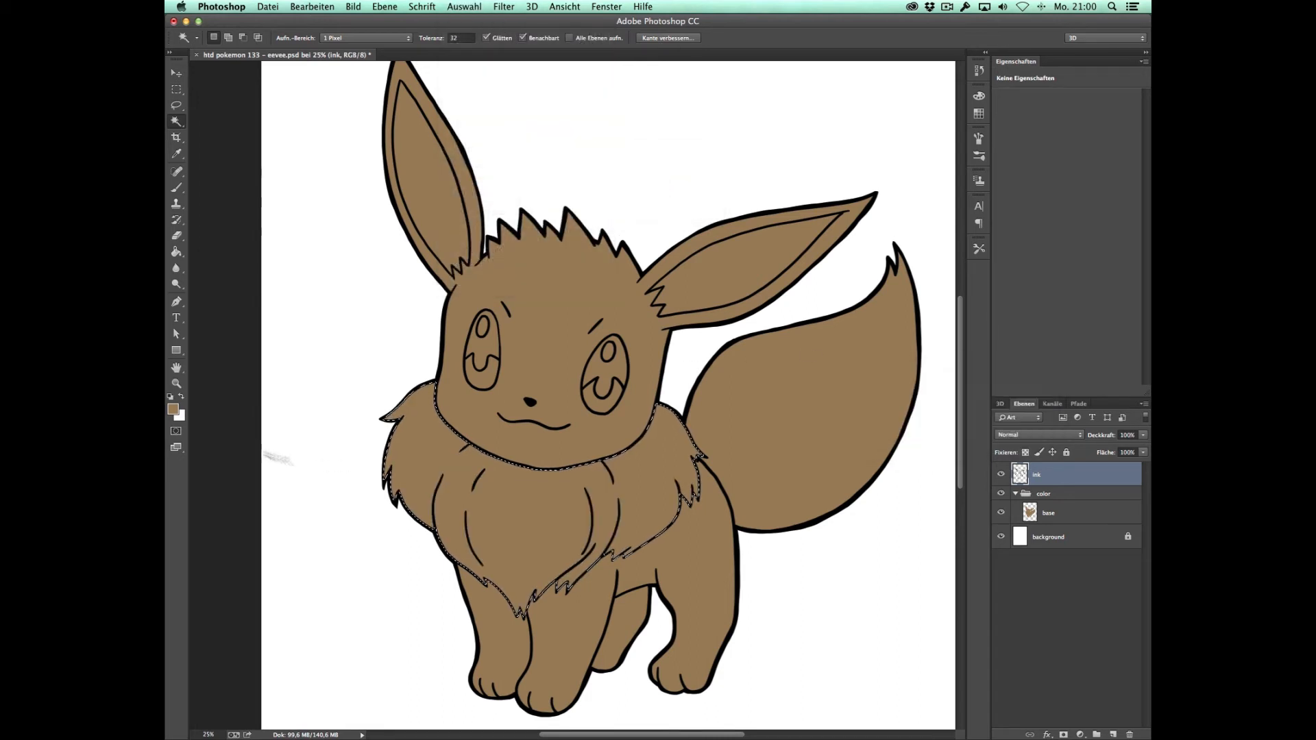
Step: Set the foreground colour to the light cream e6dcb8
click(173, 409)
drag(693, 475, 687, 462)
drag(838, 590, 839, 587)
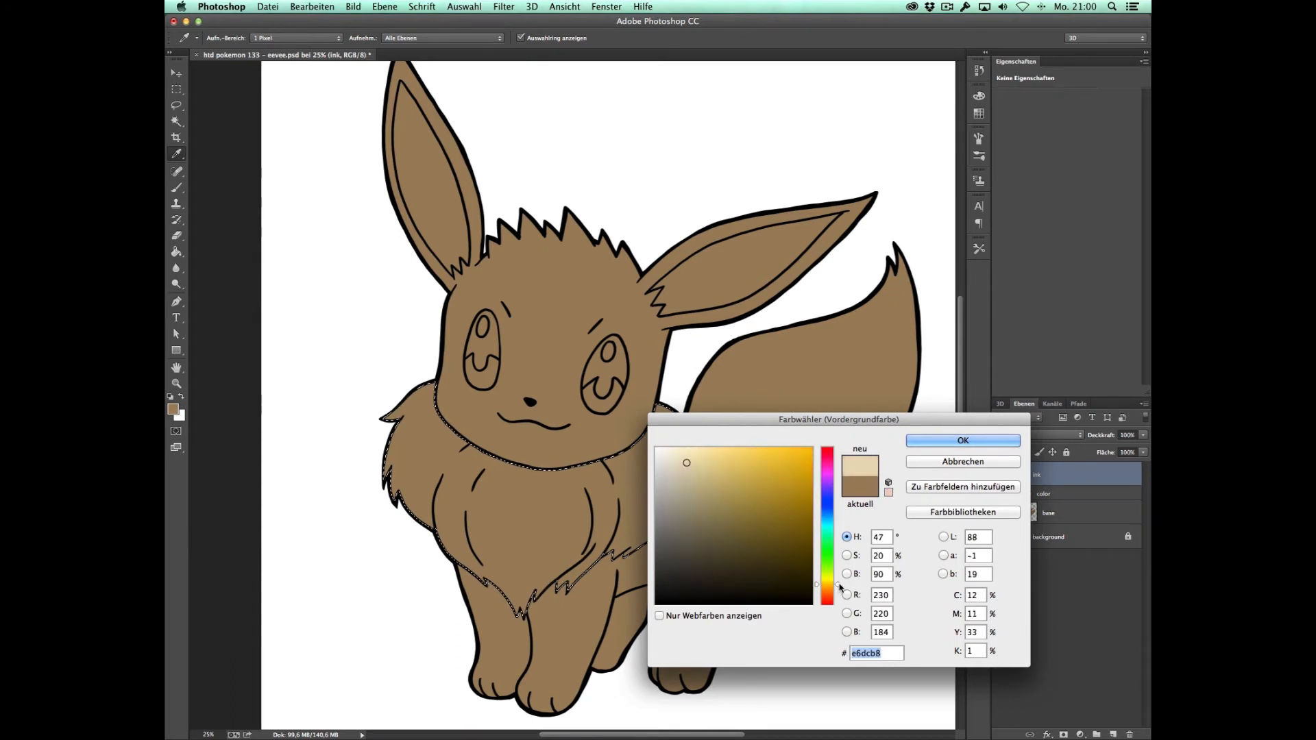
click(962, 440)
Step: Add a new layer above the base layer, fill the ruff selection with cream there and clear the selection
click(1067, 512)
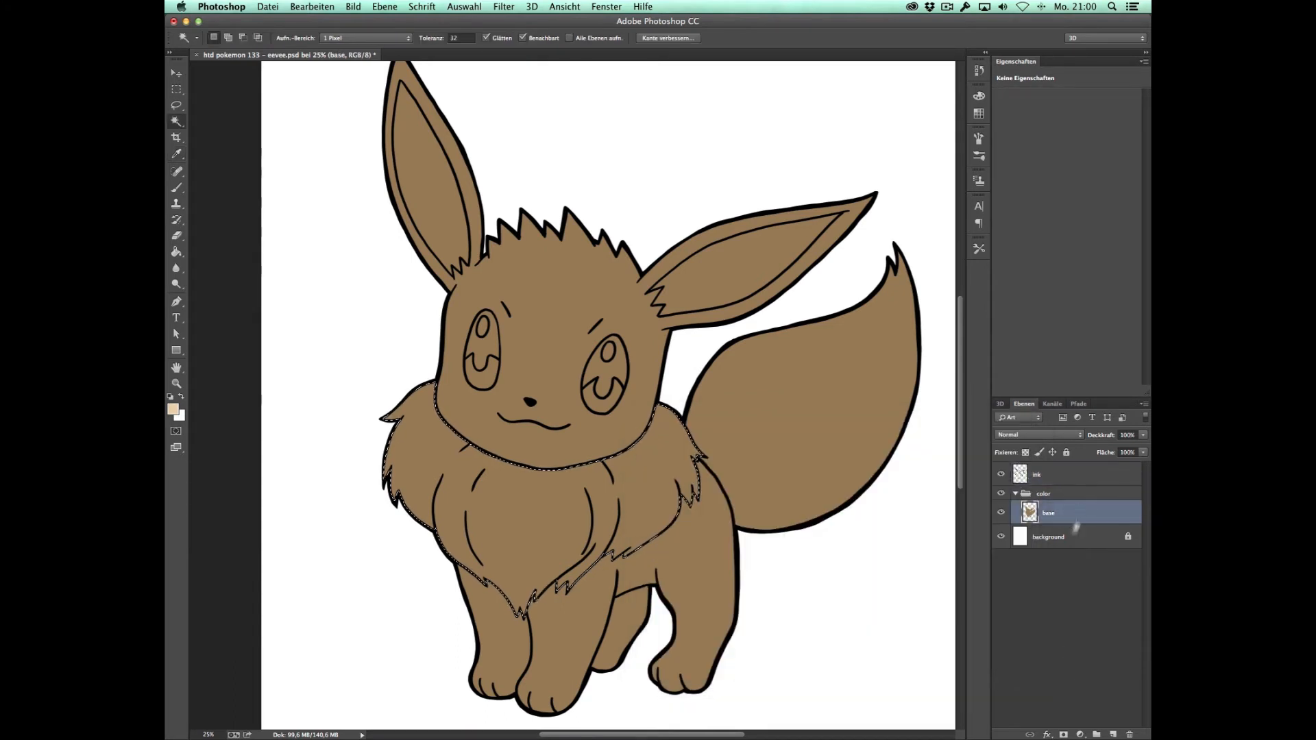
click(1113, 734)
key(g)
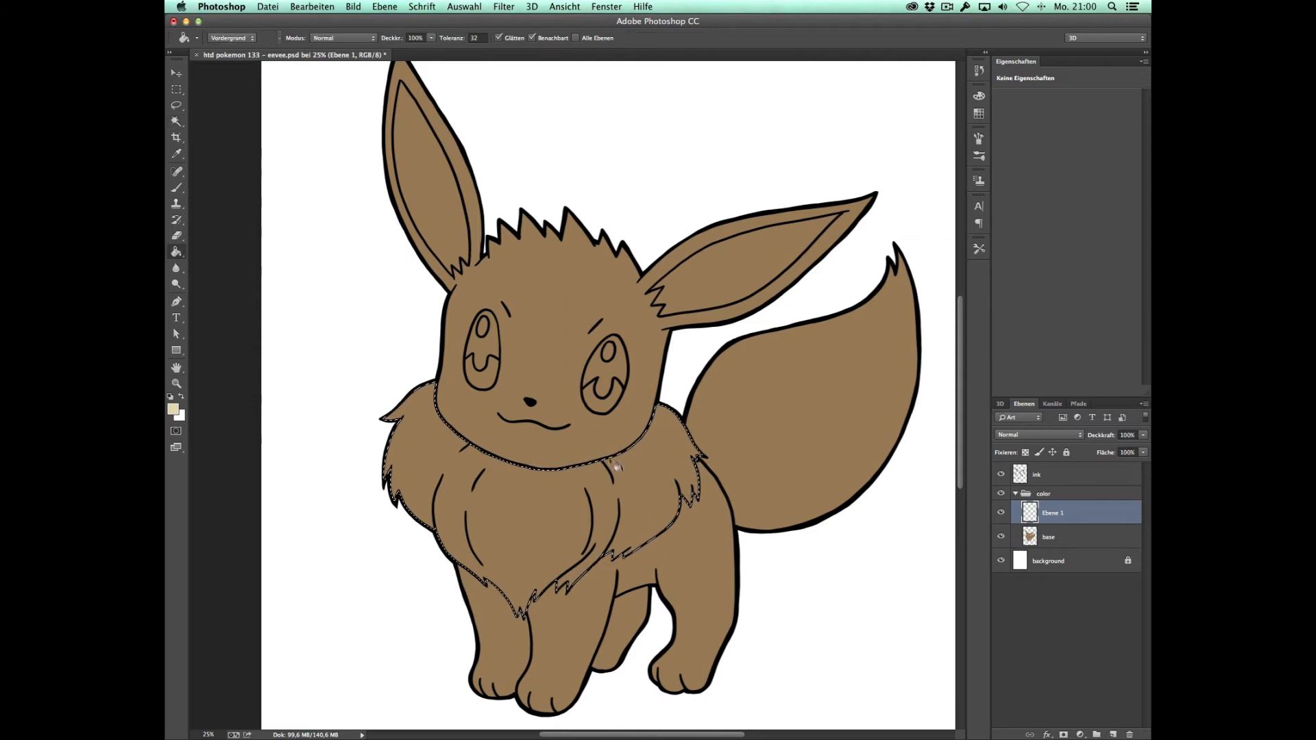
click(636, 489)
key(m)
click(753, 548)
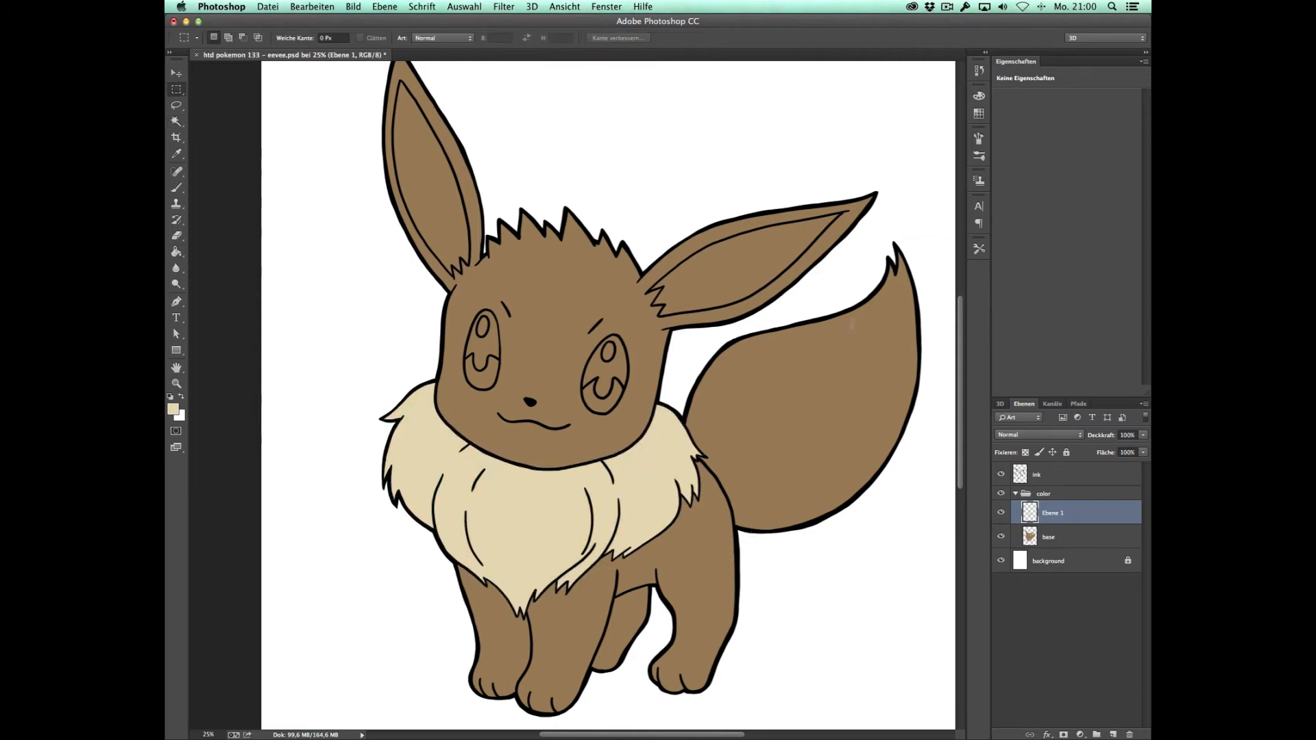
Step: Select both inner ears and the lower iris areas of both eyes on the ink layer with the Magic Wand
click(1065, 479)
key(w)
click(726, 277)
shift+click(434, 199)
shift+click(483, 375)
shift+click(612, 406)
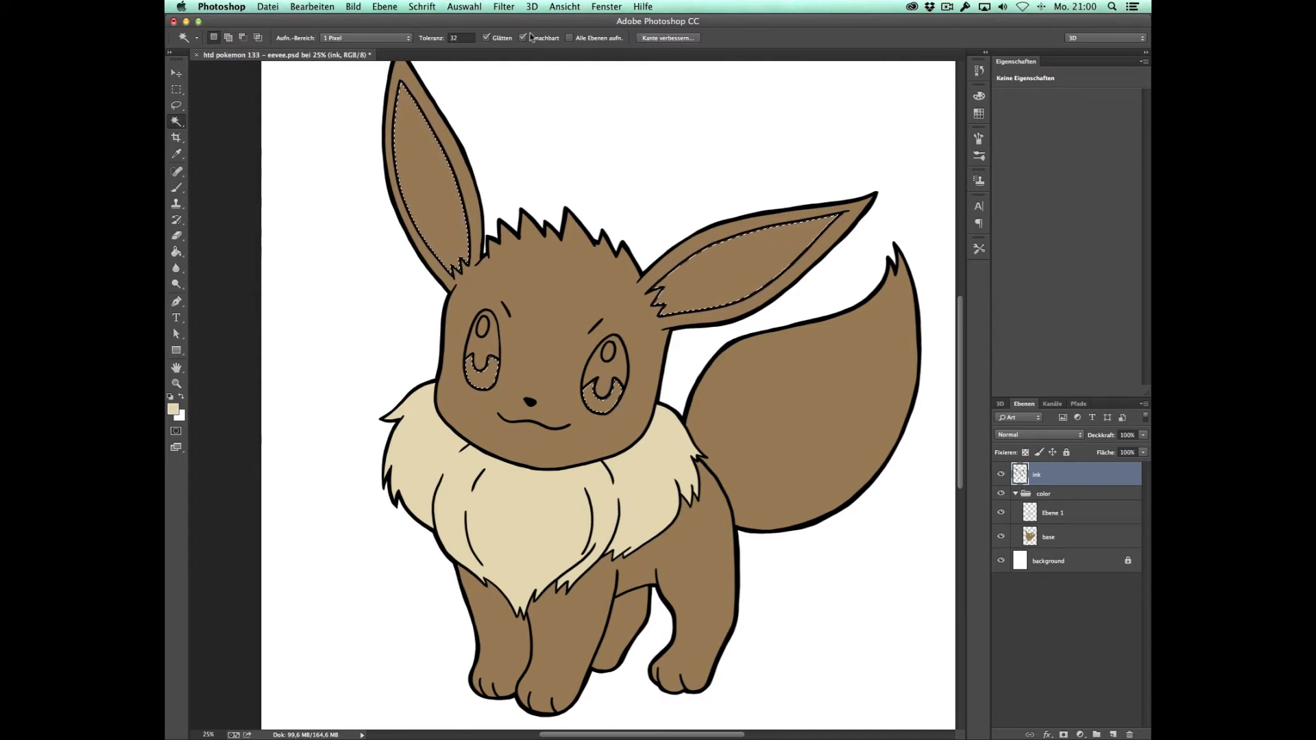
Step: Expand the ear and iris selection by 8 pixels and add a new layer above the cream ruff layer
click(465, 8)
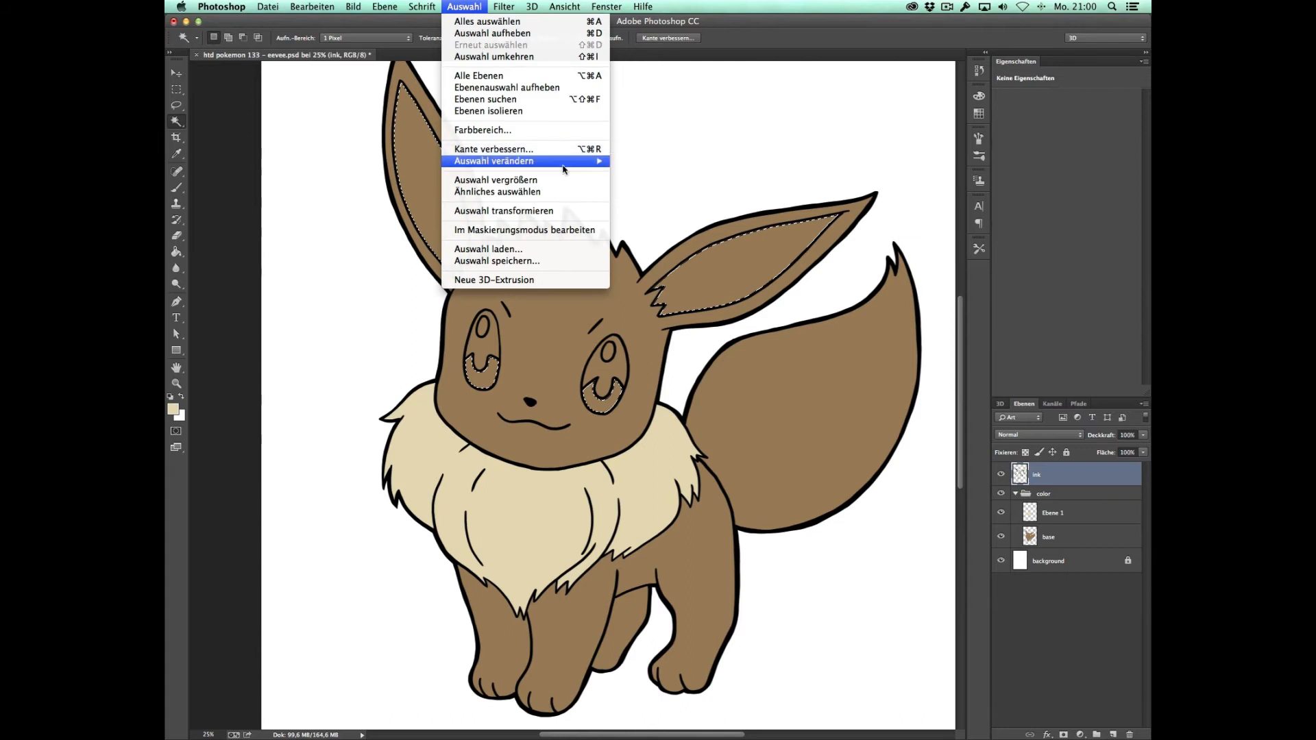
mouse_move(575, 162)
click(651, 185)
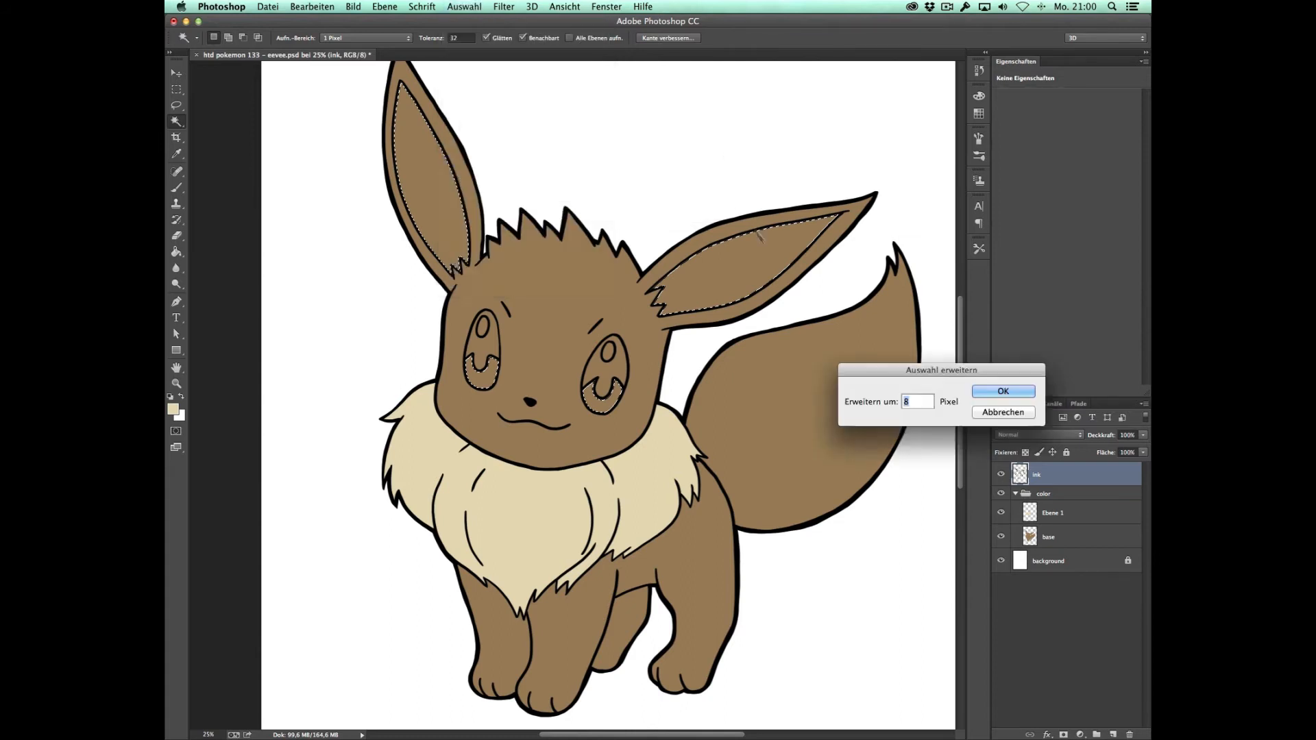
key(Return)
click(1053, 513)
click(1113, 735)
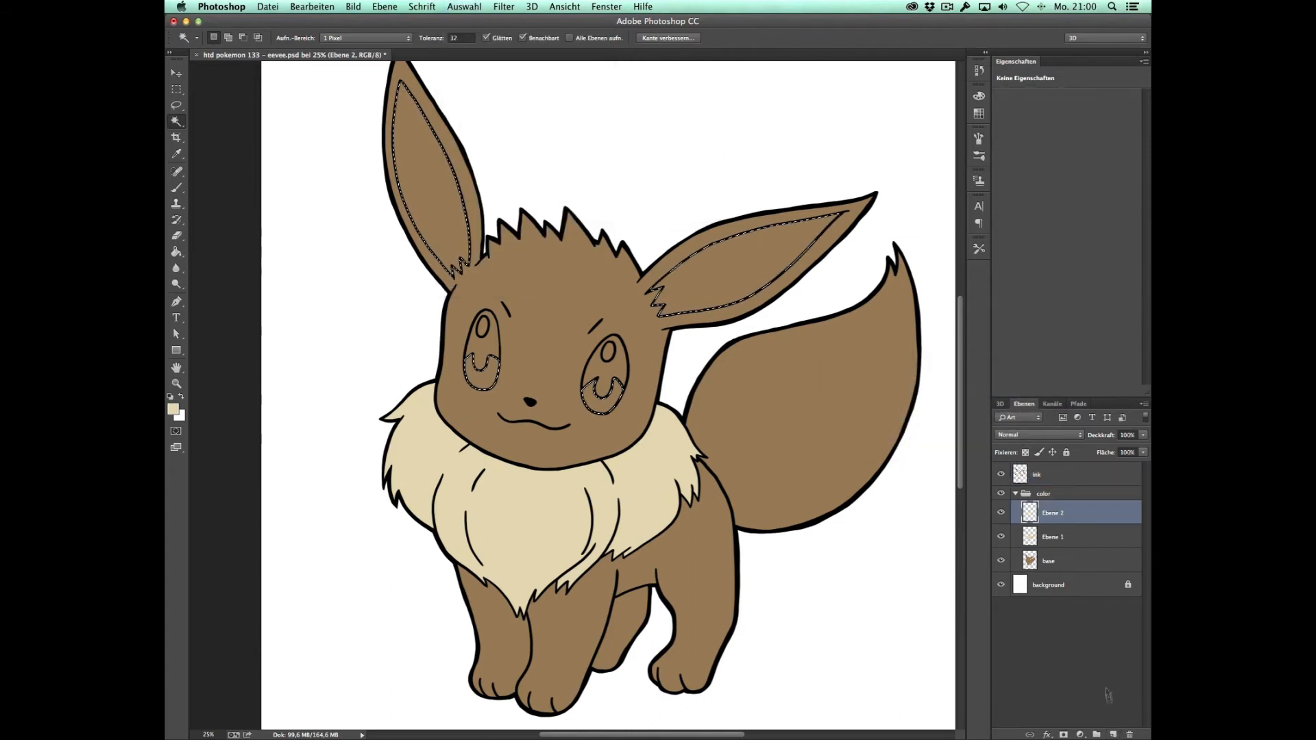
Step: Set the foreground colour to a dark brown for the inner ears and irises
key(i)
click(172, 409)
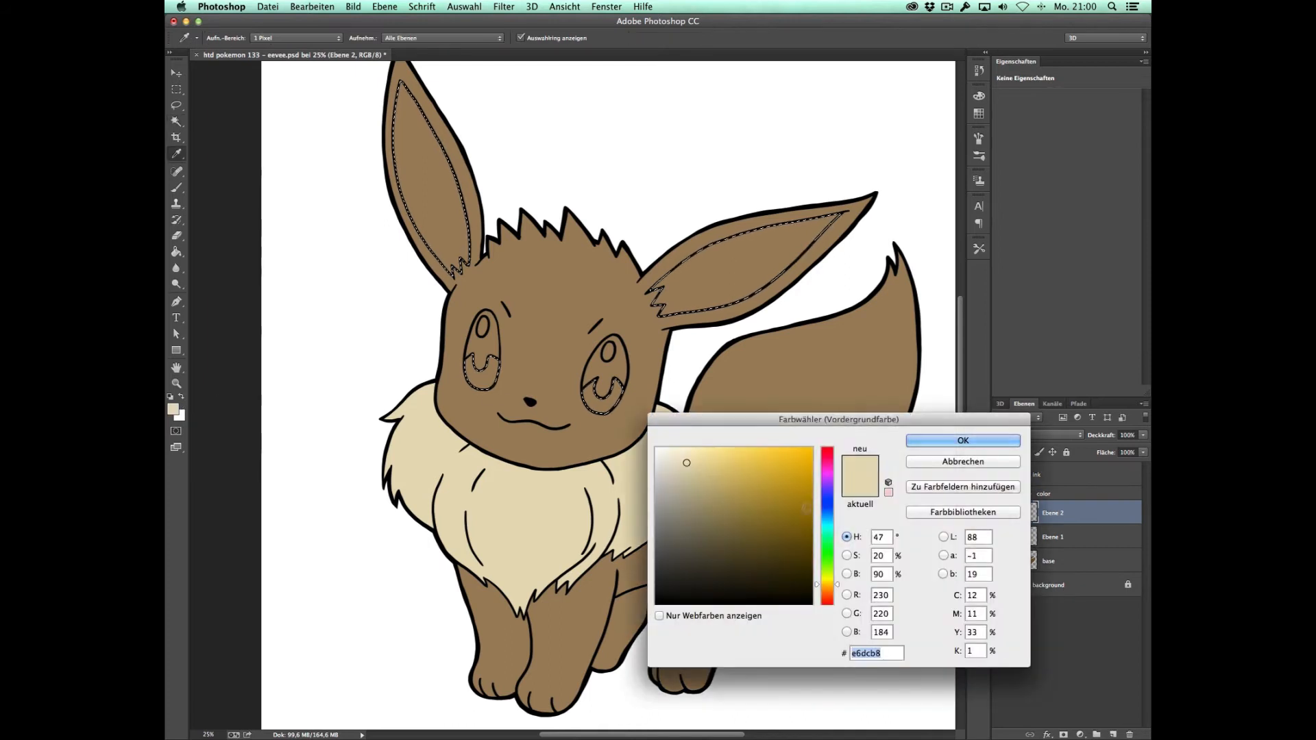
click(732, 542)
click(828, 597)
click(758, 530)
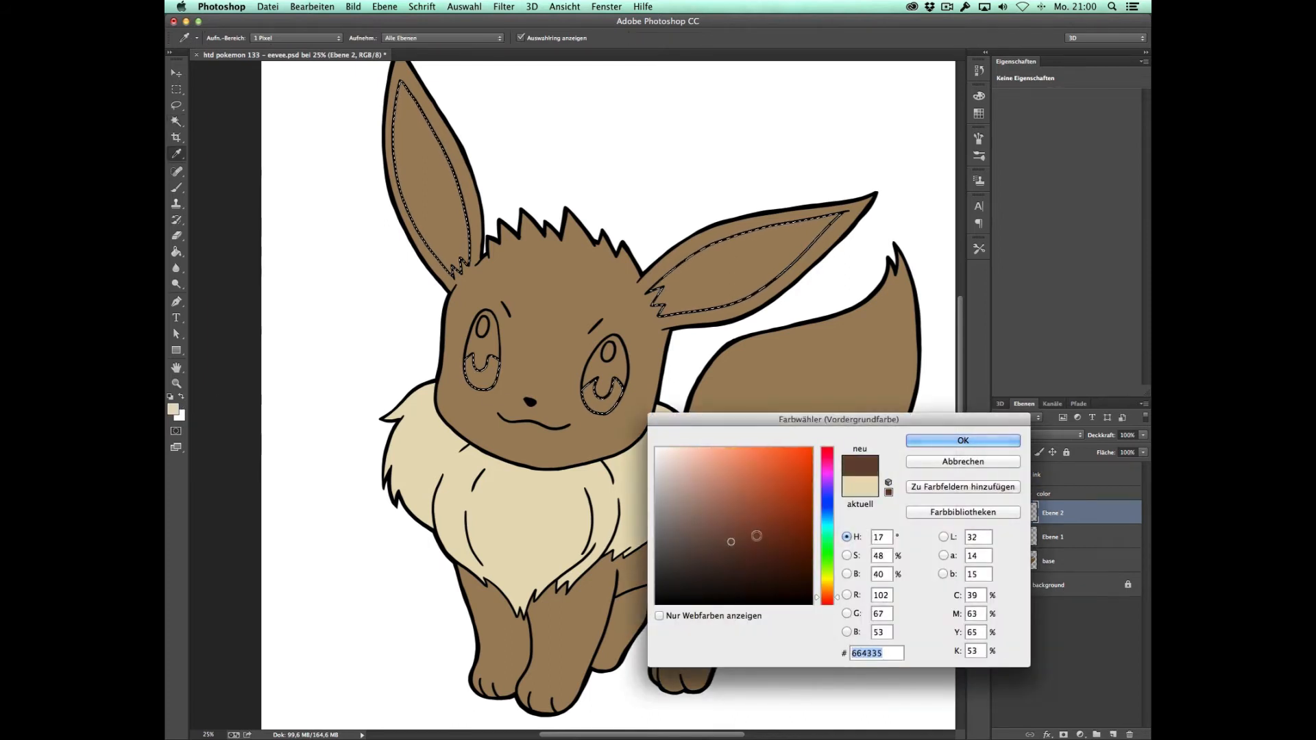
click(827, 590)
click(771, 547)
click(963, 440)
Step: Fill the selected inner ears and lower irises with dark brown on the new layer and clear the selection
key(g)
click(723, 286)
key(super+d)
key(m)
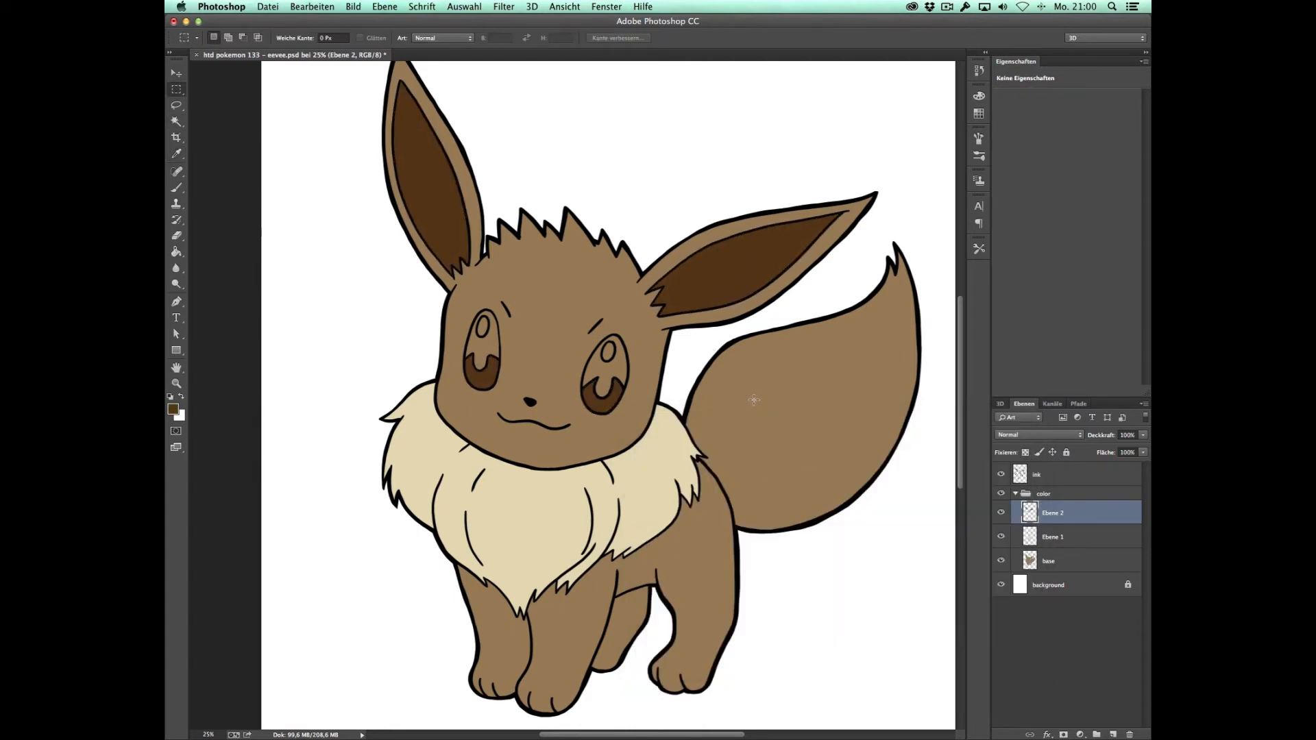
Step: Select the upper pupil areas of both eyes on the ink layer with the Magic Wand and expand the selection
click(1053, 479)
key(w)
click(490, 344)
shift+click(614, 365)
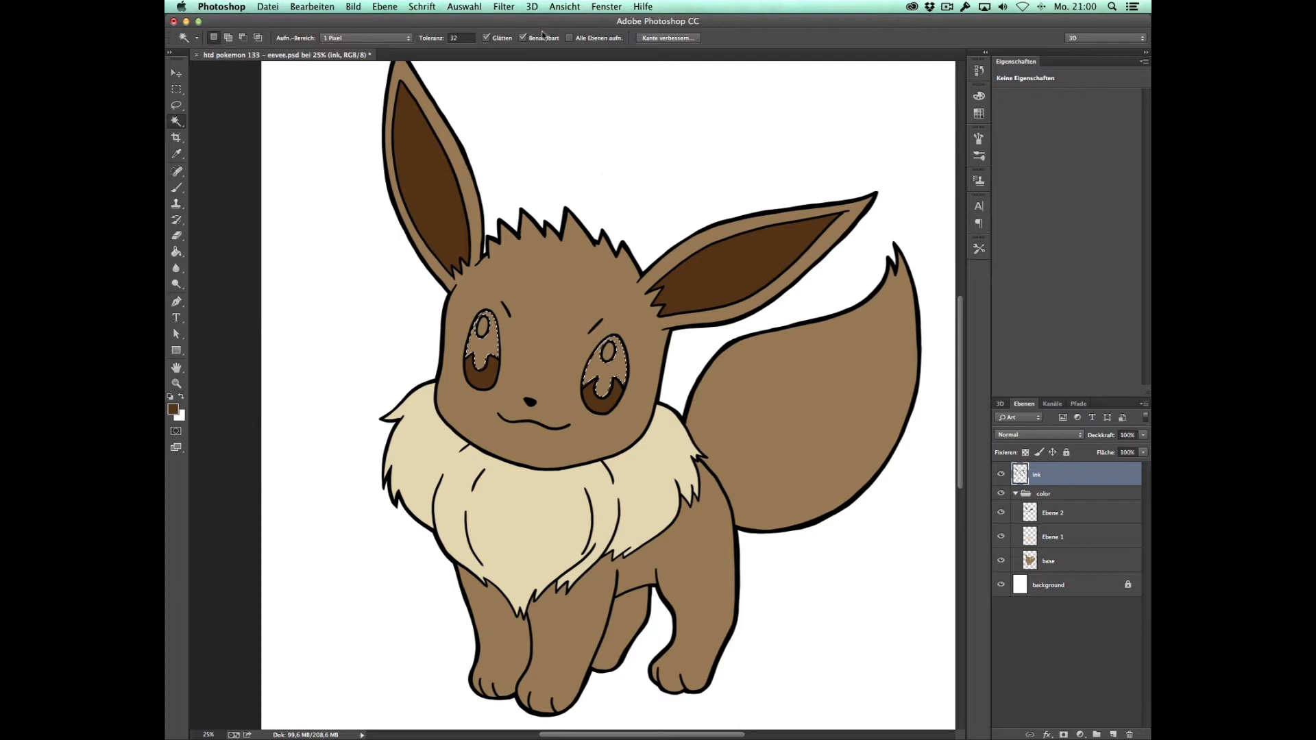
click(464, 7)
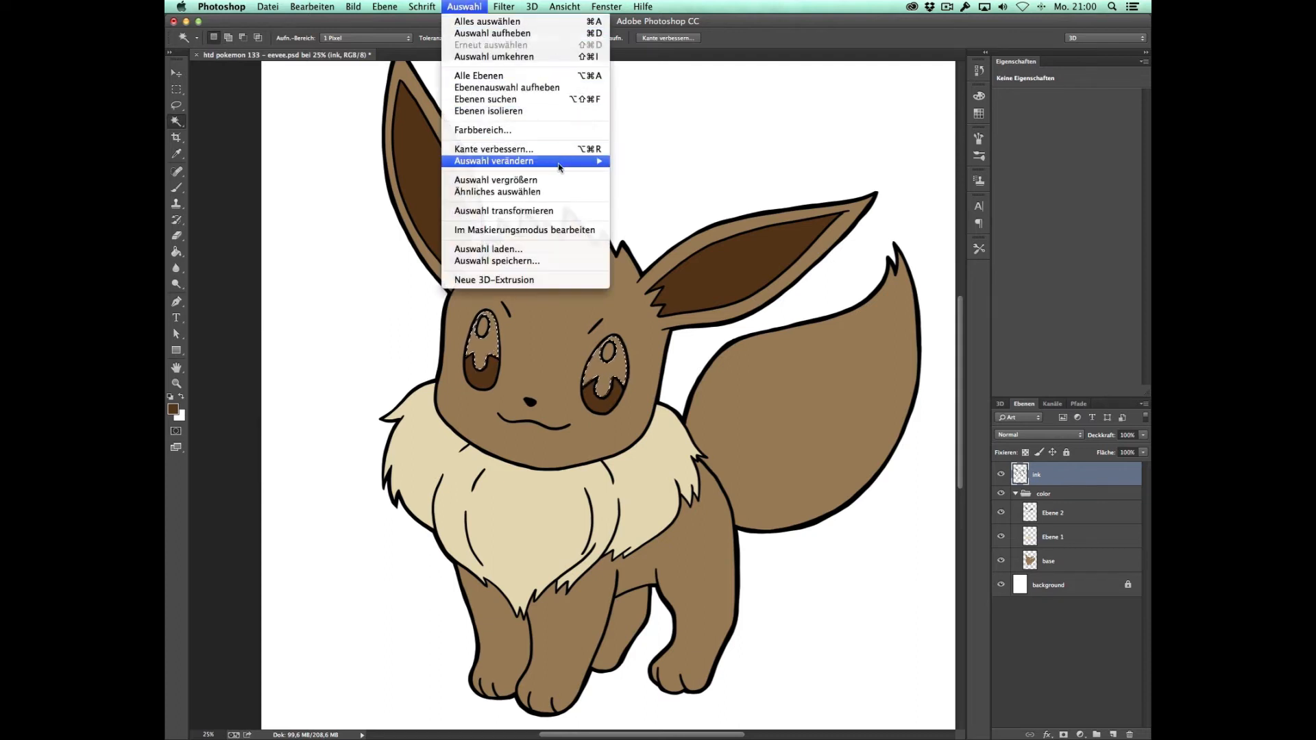
mouse_move(559, 166)
click(662, 184)
click(997, 386)
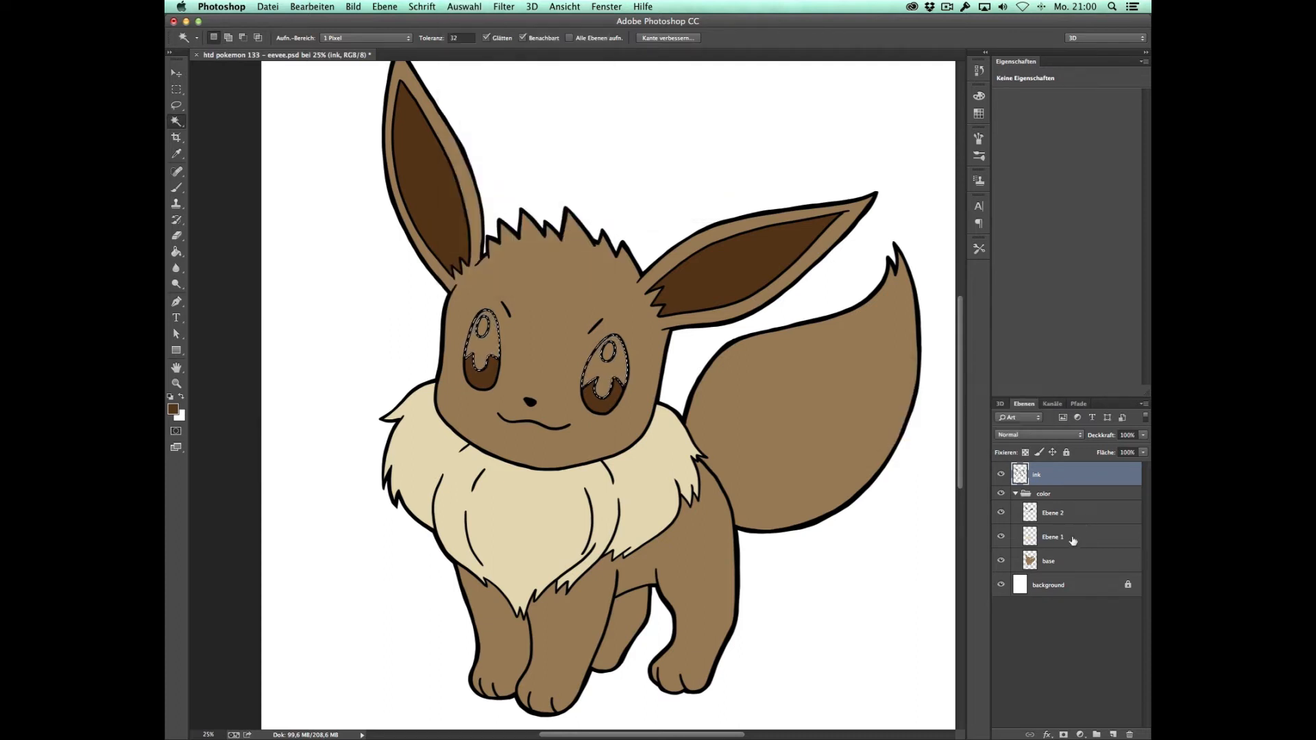
Step: Add a new layer above the dark brown layer and set the foreground colour to black, 000000
click(1070, 514)
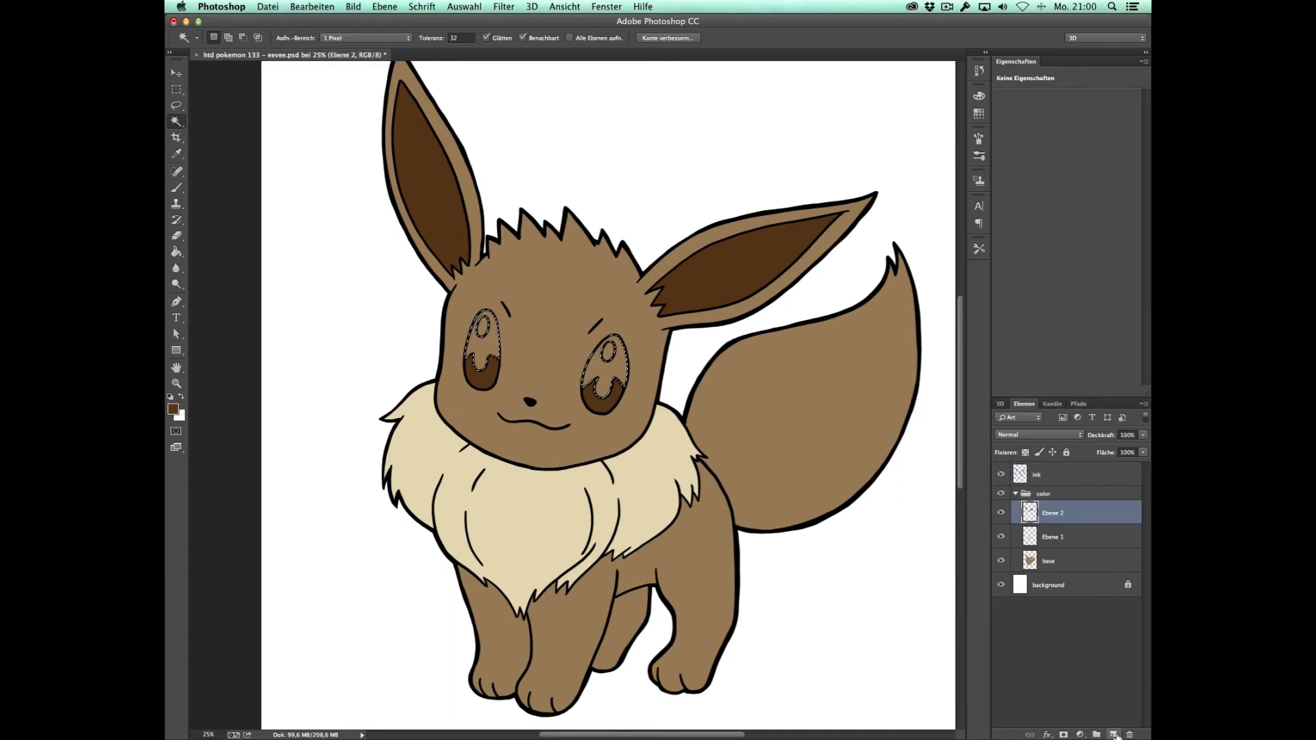
click(1115, 736)
click(174, 409)
drag(757, 544, 655, 605)
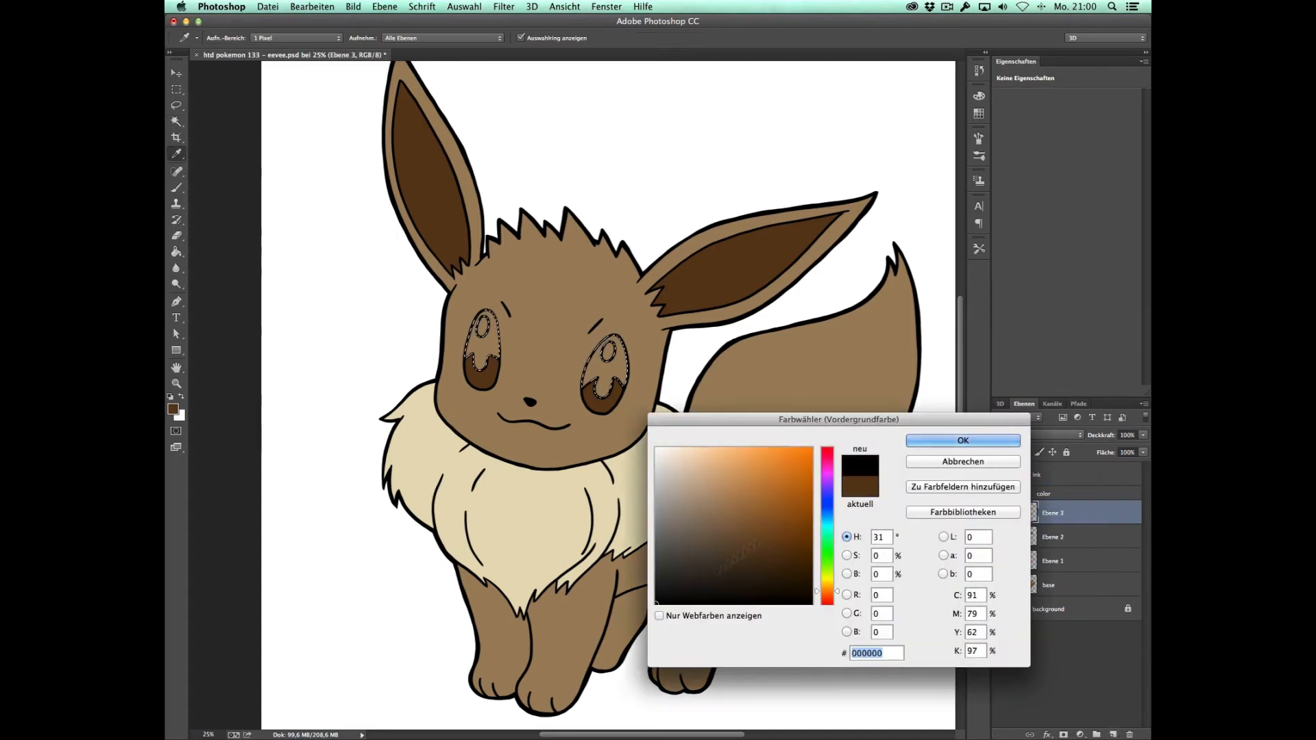
click(963, 440)
Step: Fill the selected pupil areas with black on the new layer and clear the selection
key(g)
click(606, 374)
key(super+d)
Step: Add a new layer above the black pupil layer for the eye highlights and switch to the Brush tool
key(z)
click(602, 332)
drag(672, 371, 744, 385)
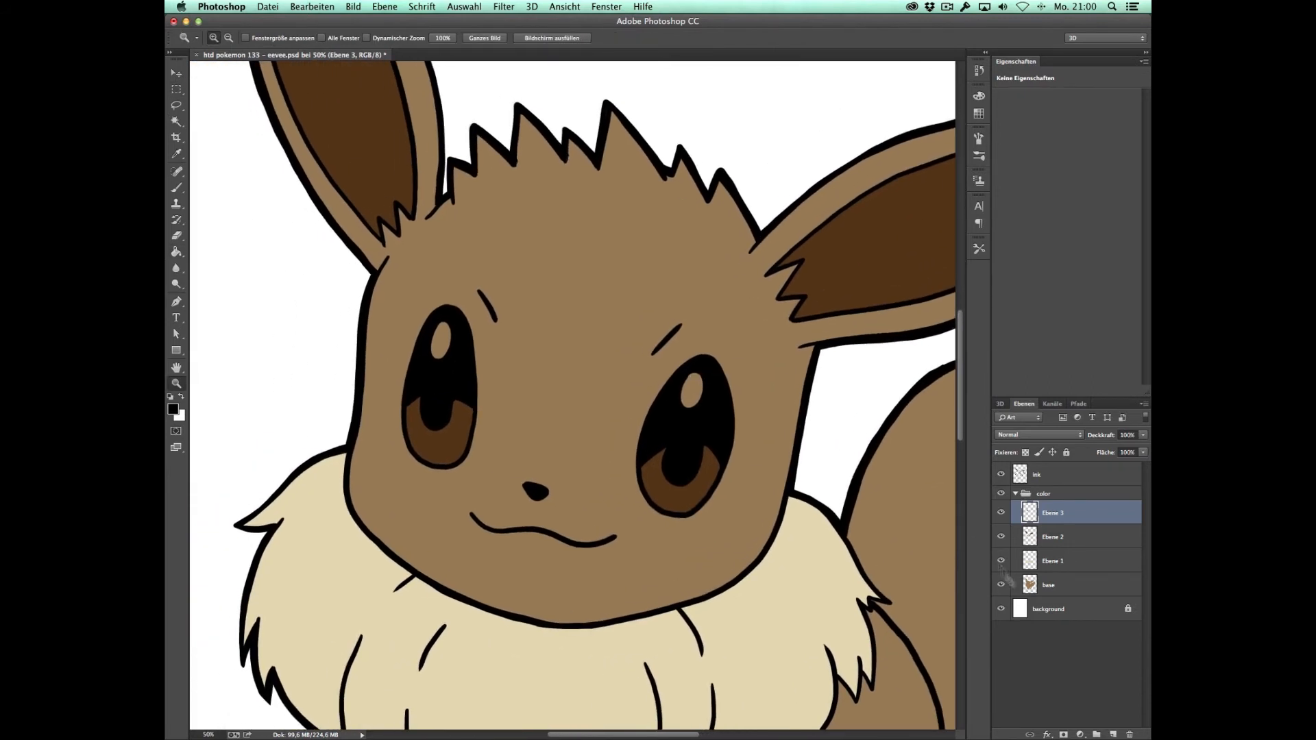
click(1114, 735)
key(b)
key(x)
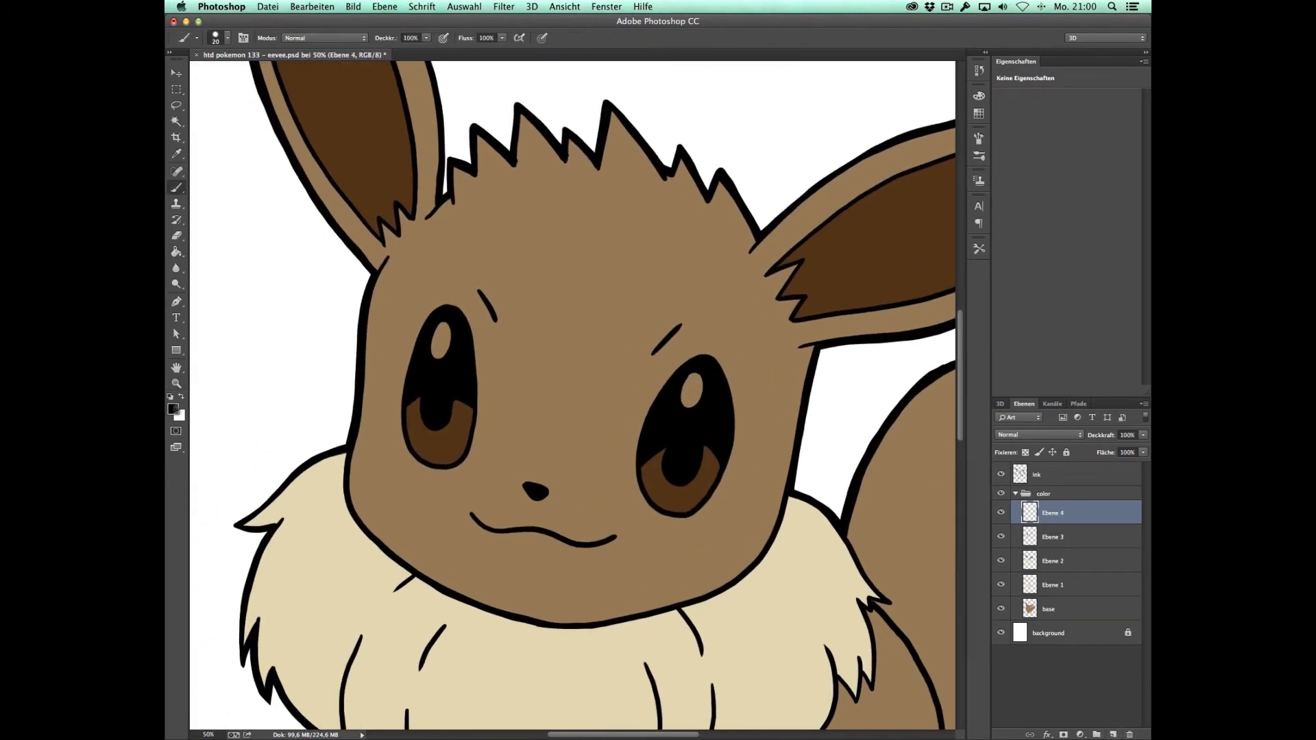
drag(688, 383, 687, 401)
key(x)
key(super+z)
key(alt+super+z)
key(alt+super+z)
Step: Paint the oval highlights in both eyes white with the Brush on the new layer
key(x)
drag(697, 379, 684, 406)
drag(445, 325, 440, 339)
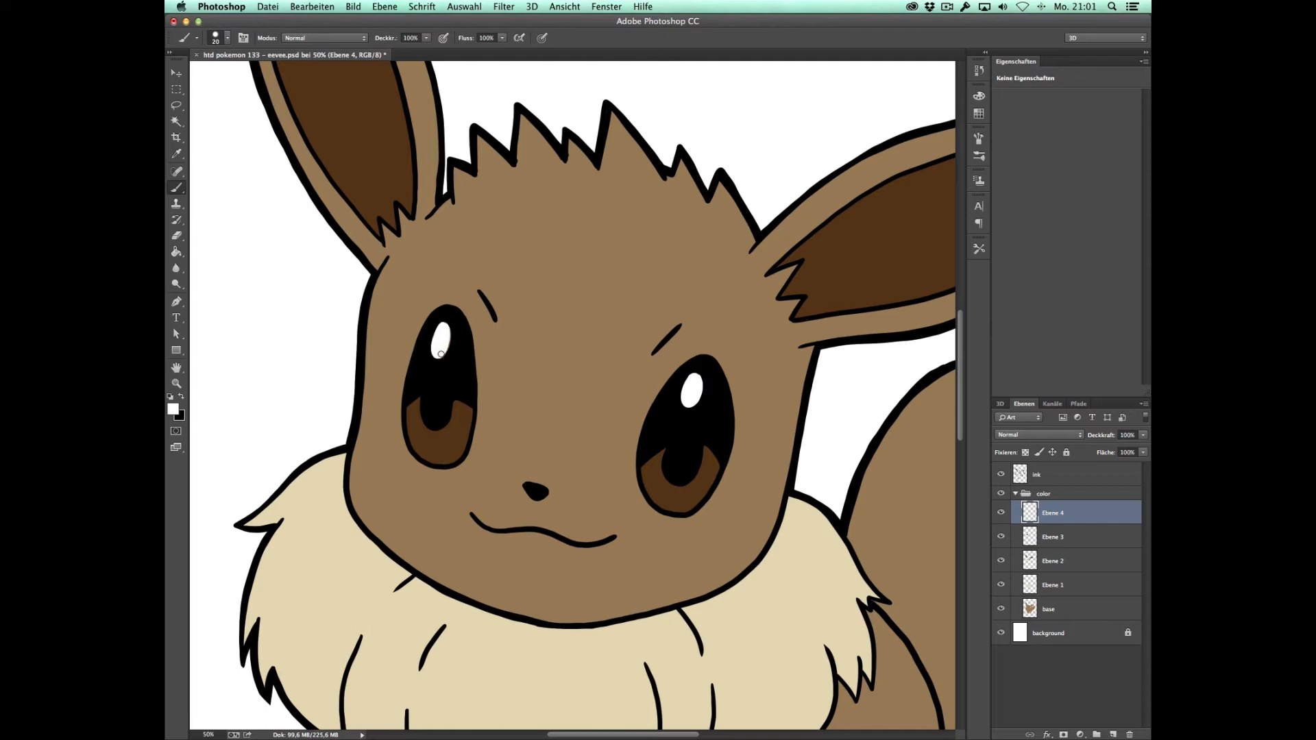
Step: Make the cream fur layer active and outline the tail tip with a jagged Lasso selection
key(z)
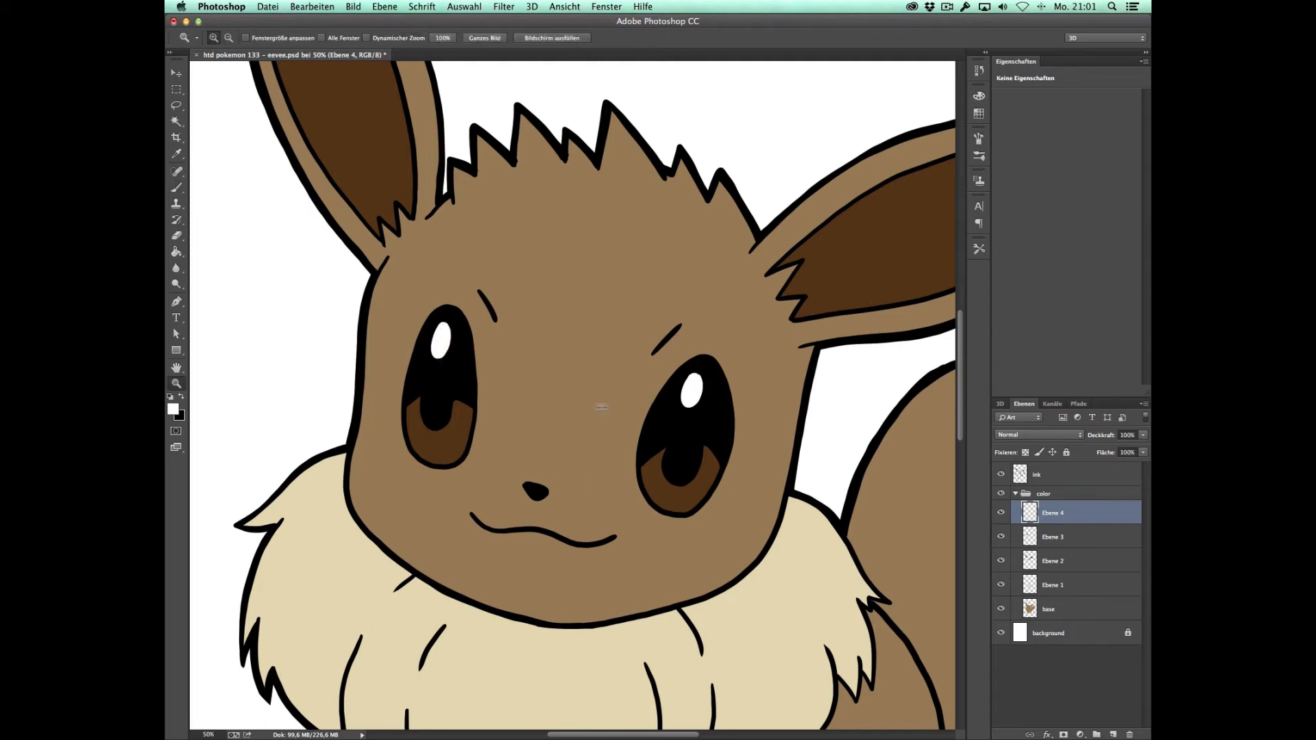
alt+click(716, 388)
alt+click(730, 352)
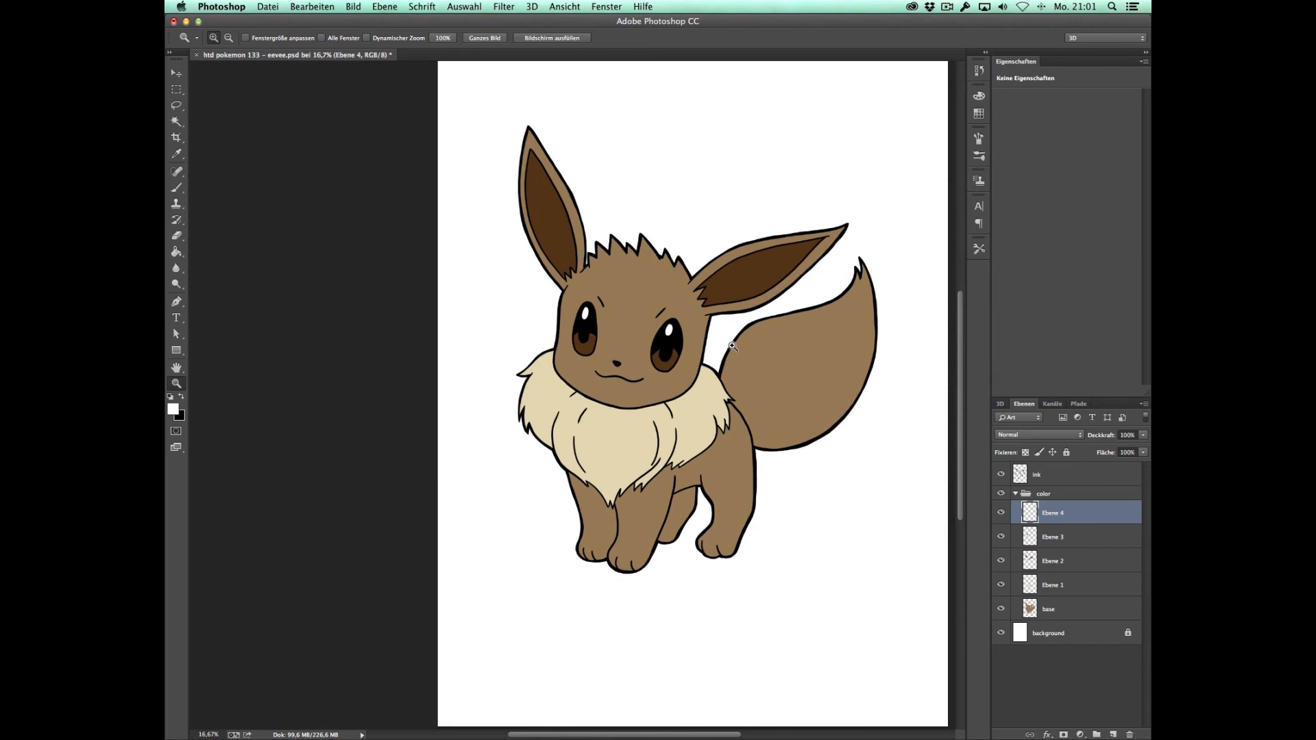
key(m)
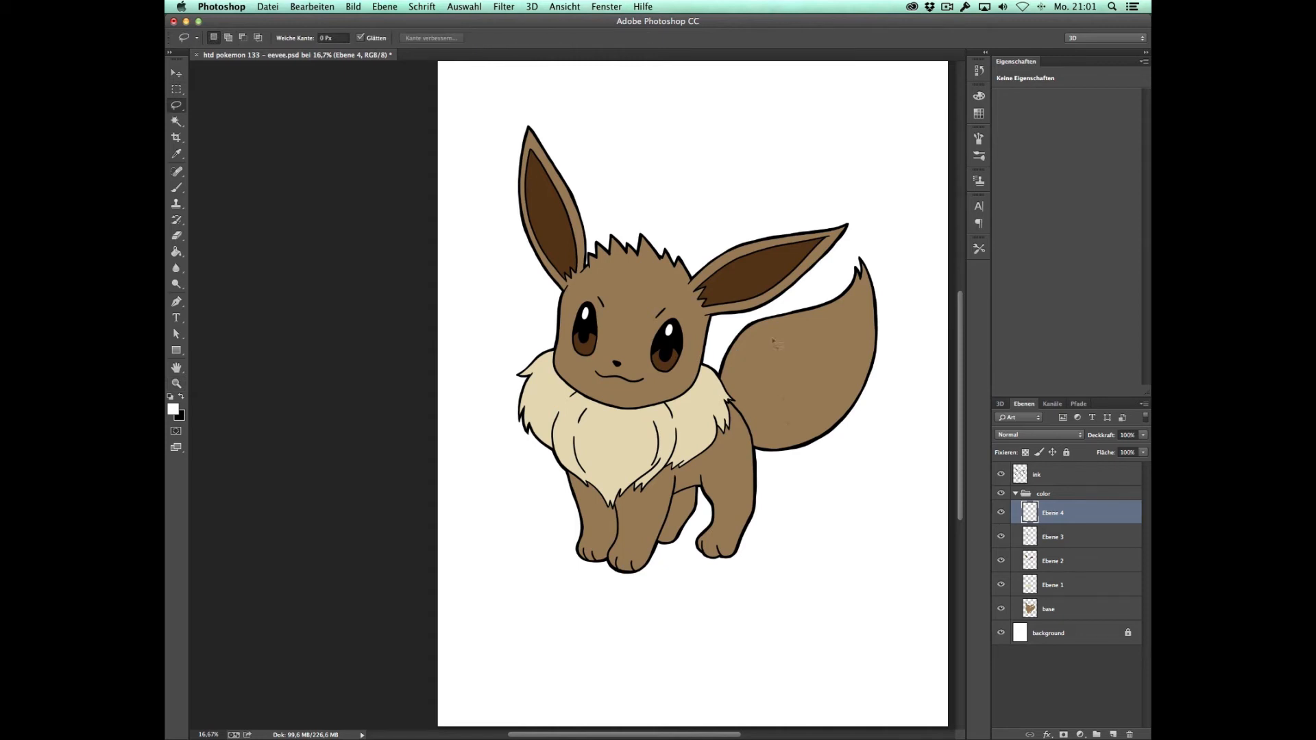
key(v)
click(713, 430)
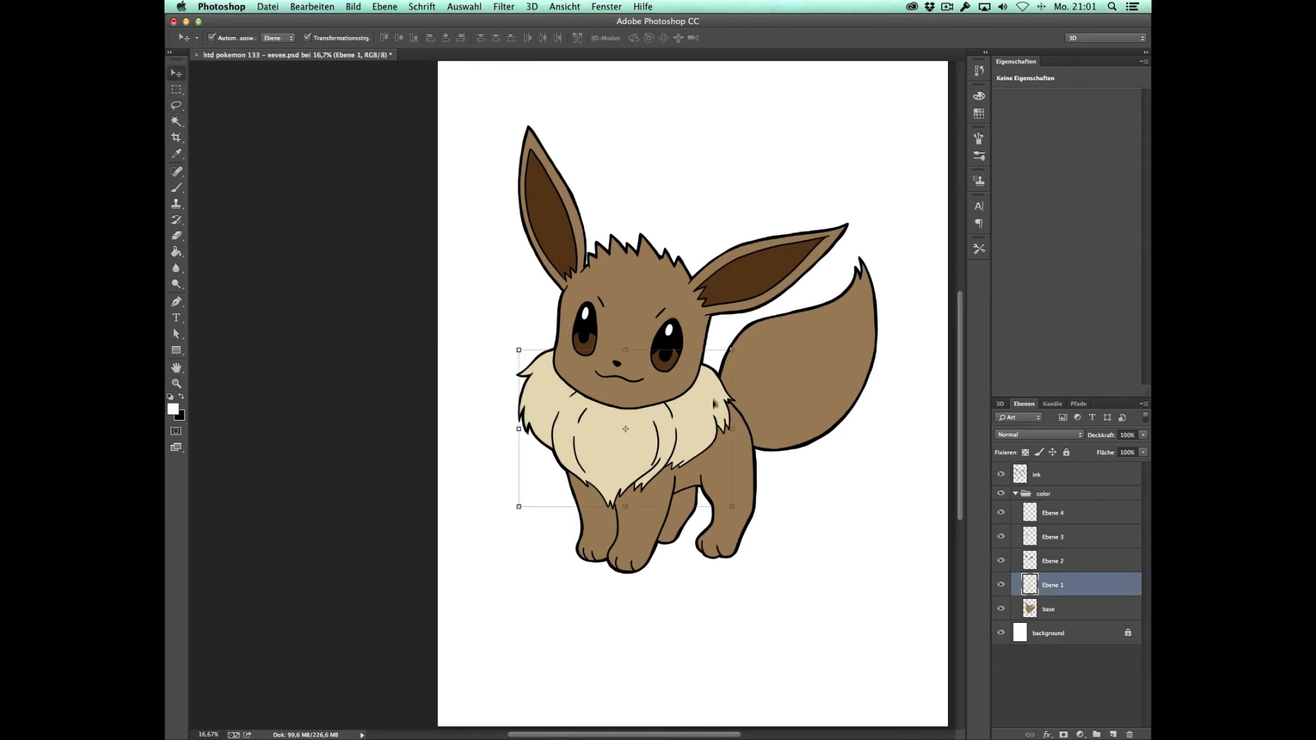
click(176, 105)
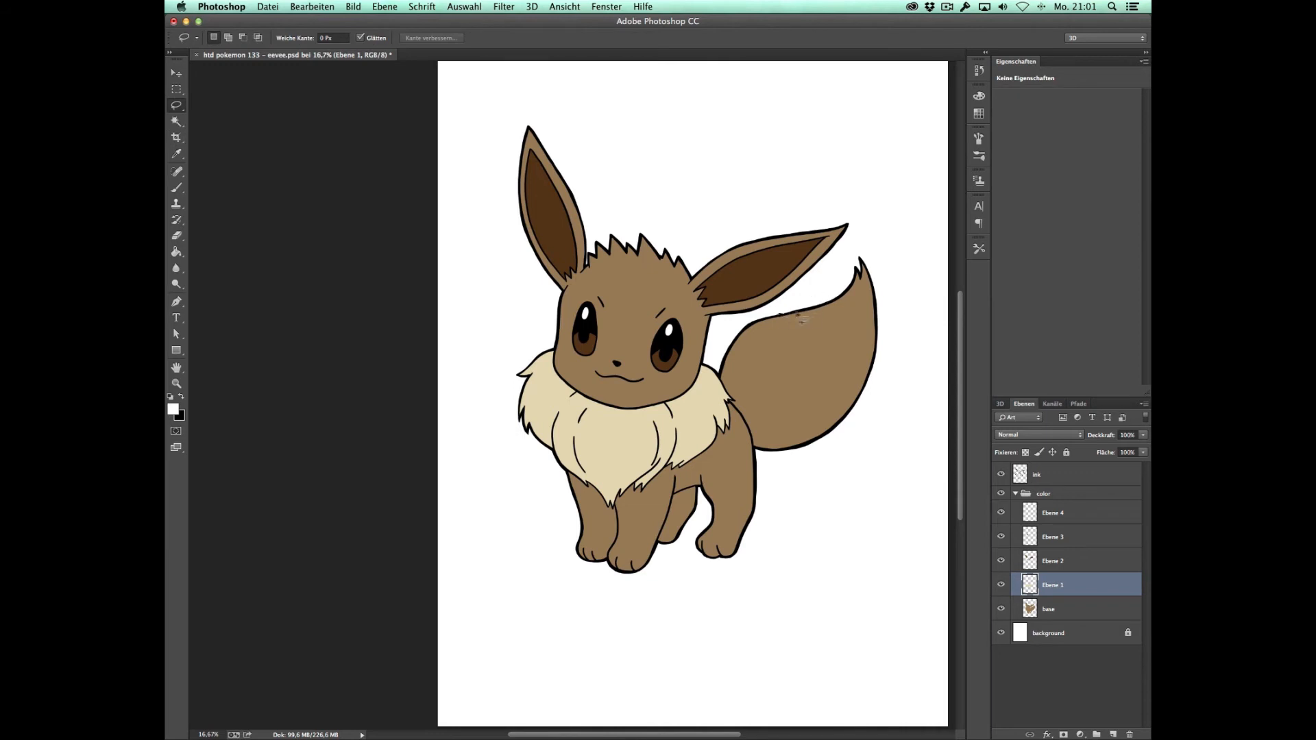
mouse_move(824, 355)
mouse_down()
mouse_move(872, 384)
mouse_move(878, 227)
mouse_move(819, 295)
mouse_move(814, 281)
mouse_move(804, 331)
mouse_move(845, 339)
mouse_move(865, 391)
mouse_move(903, 300)
mouse_move(820, 288)
mouse_move(778, 314)
mouse_up()
click(790, 322)
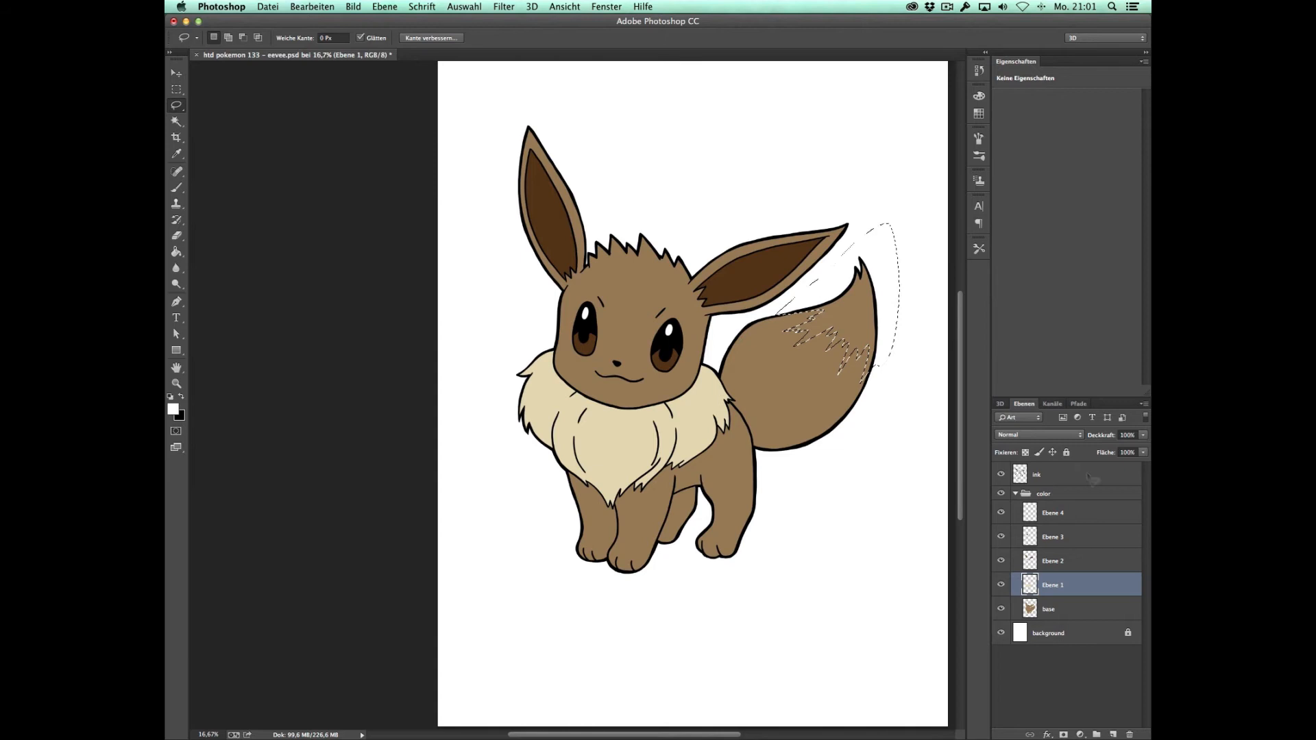
Step: Fill the selected tail tip with the cream colour sampled from the collar and clear the selection
key(g)
click(860, 340)
key(super+z)
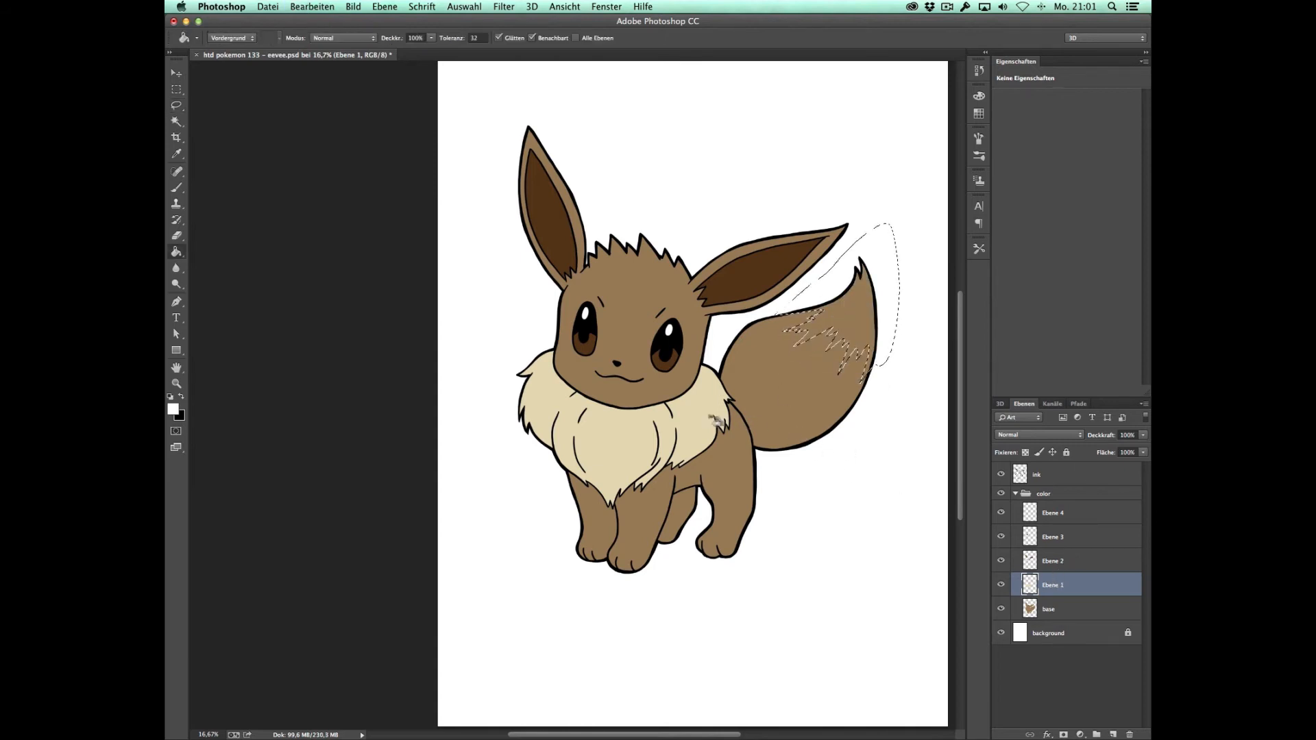
alt+click(632, 431)
click(870, 329)
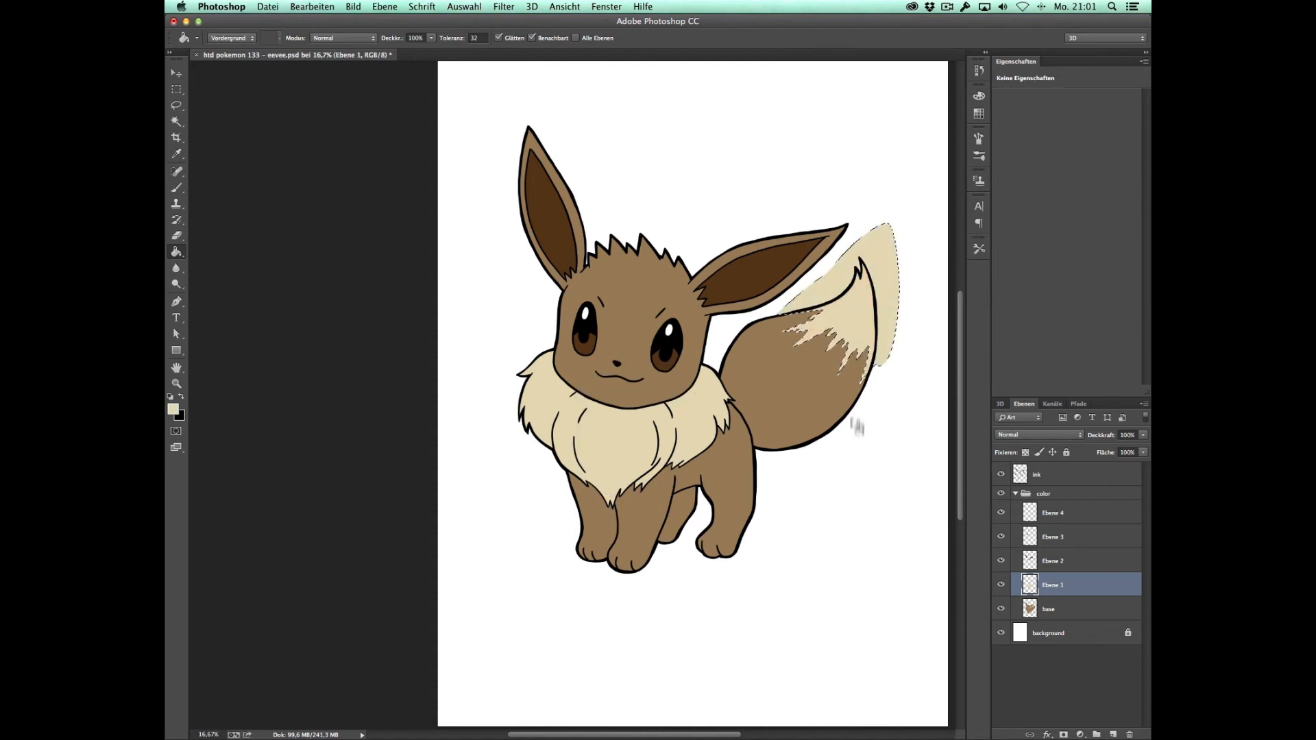
key(m)
key(super+d)
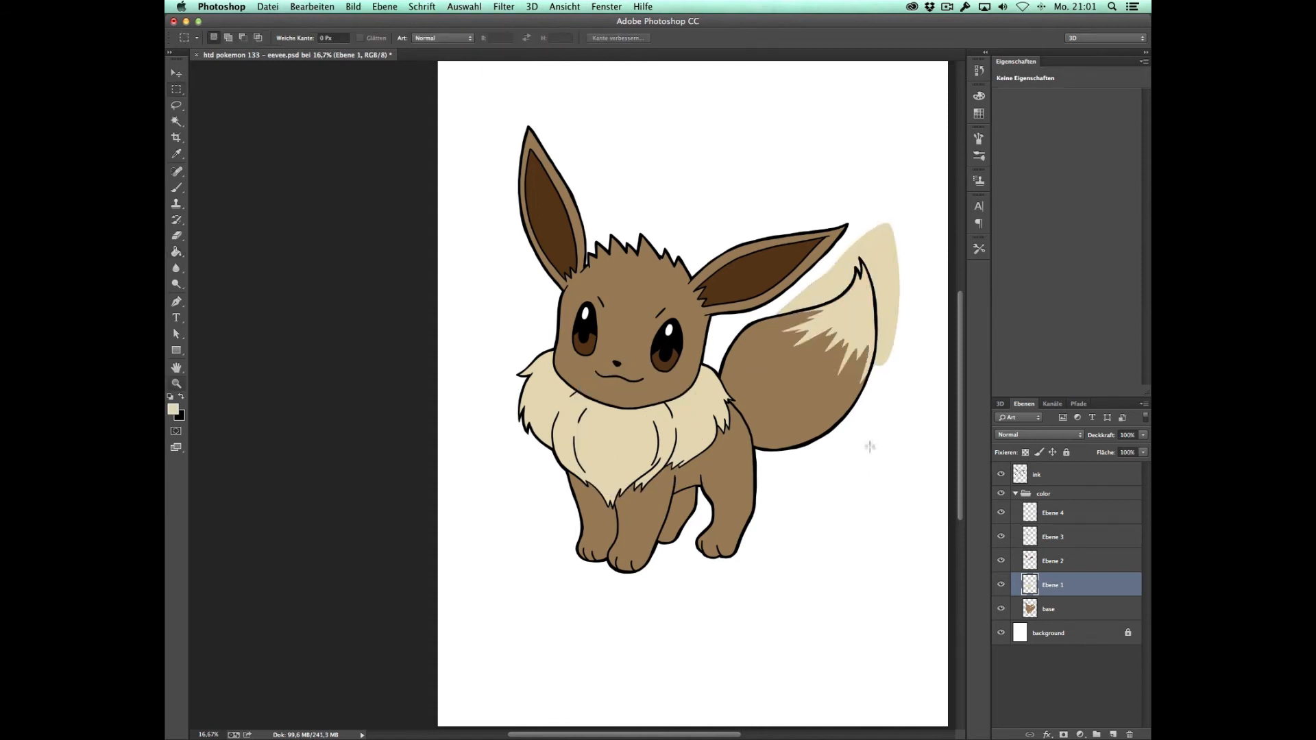
Step: Erase the excess cream outside the tail's outline using a larger hard Eraser
key(z)
click(903, 368)
key(e)
drag(864, 305, 633, 502)
right_click(732, 423)
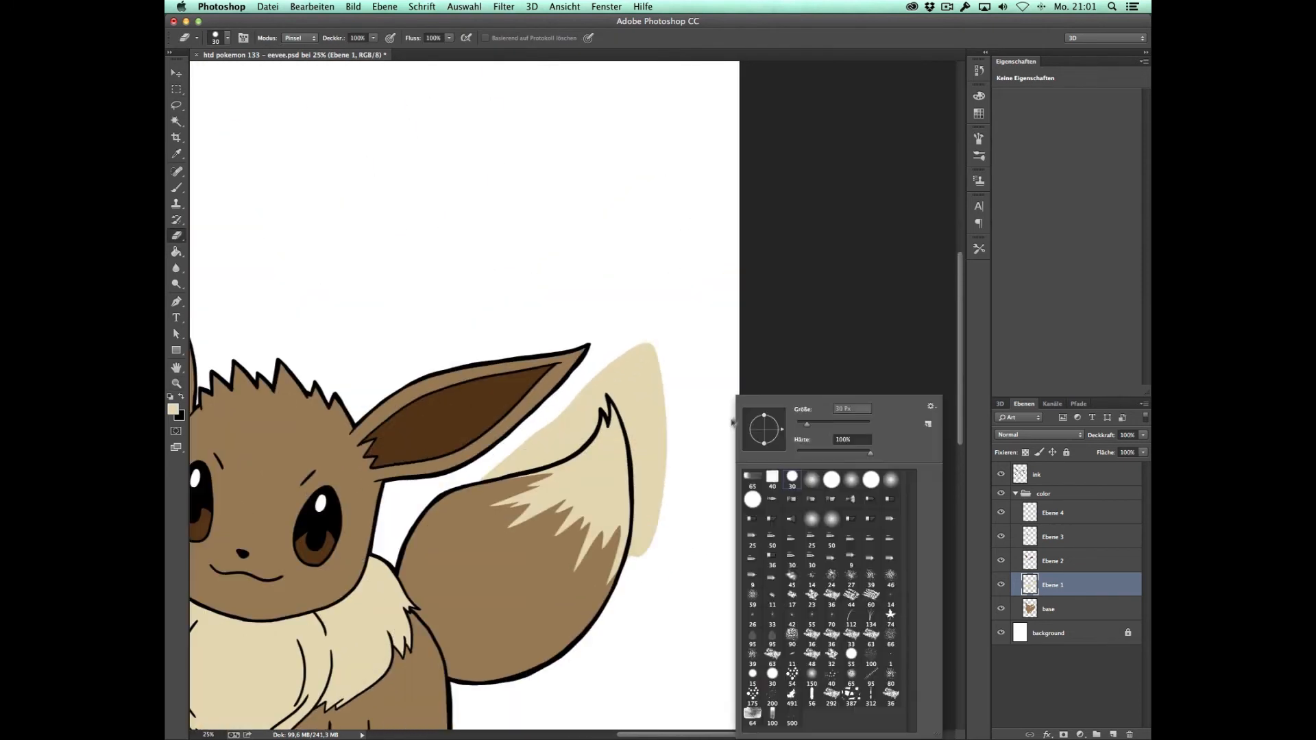
click(825, 423)
mouse_move(633, 421)
mouse_down()
mouse_move(637, 361)
mouse_move(658, 390)
mouse_move(630, 354)
mouse_move(639, 456)
mouse_move(653, 430)
mouse_move(665, 442)
mouse_move(654, 497)
mouse_move(644, 461)
mouse_move(634, 562)
mouse_move(644, 508)
mouse_up()
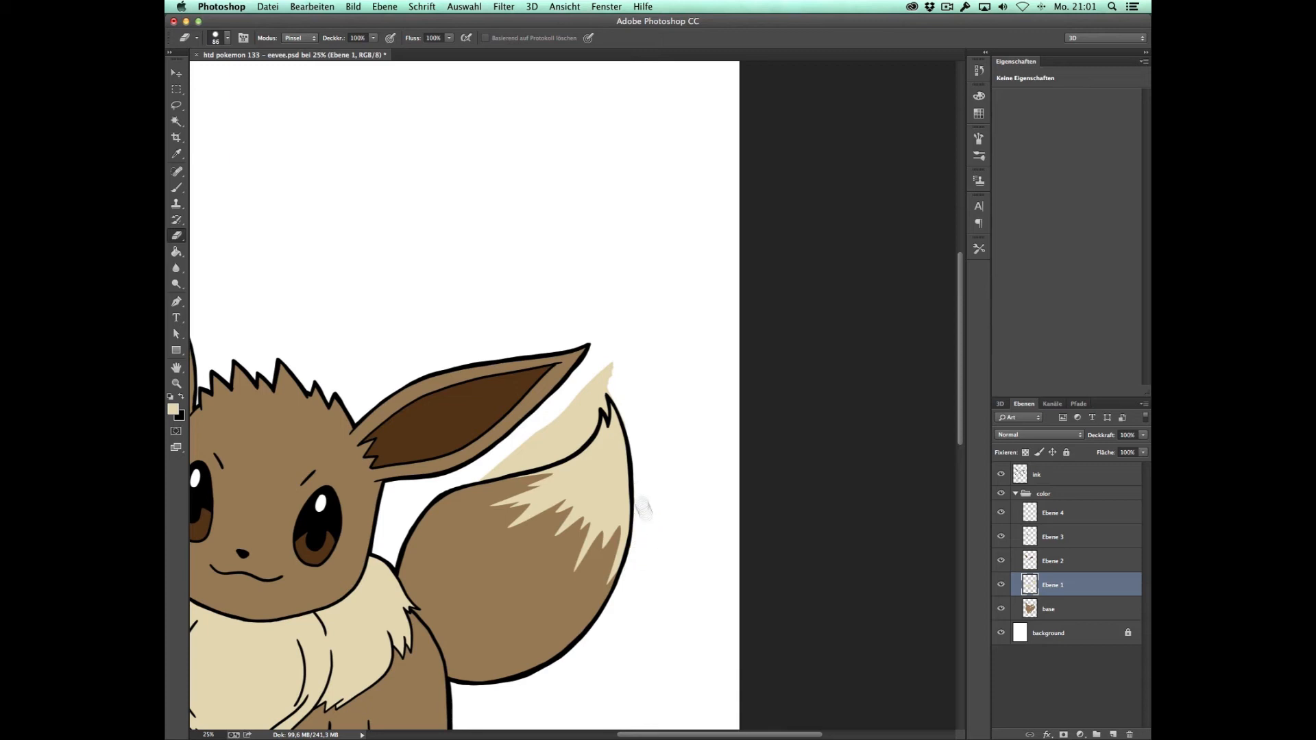
mouse_move(490, 466)
mouse_down()
mouse_move(567, 451)
mouse_move(606, 382)
mouse_move(610, 396)
mouse_move(594, 381)
mouse_move(493, 469)
mouse_move(578, 415)
mouse_move(551, 452)
mouse_up()
key(z)
alt+click(571, 446)
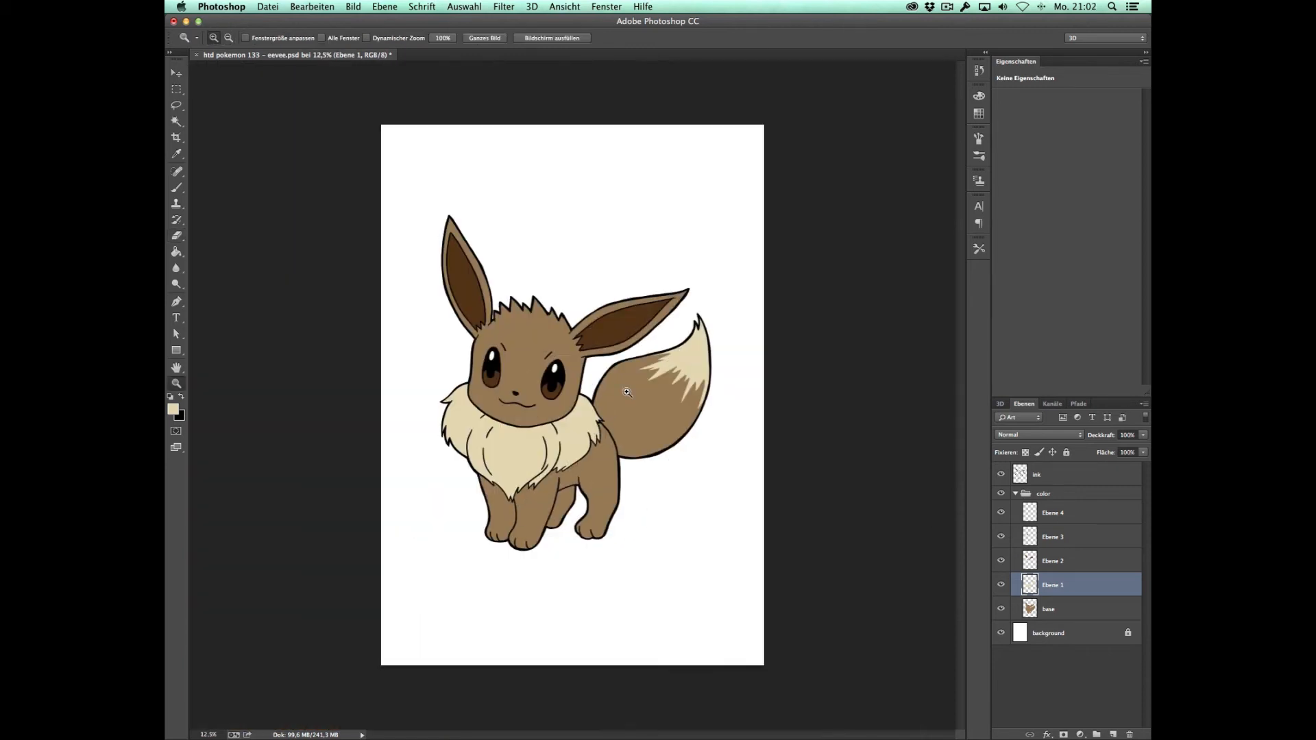
click(596, 396)
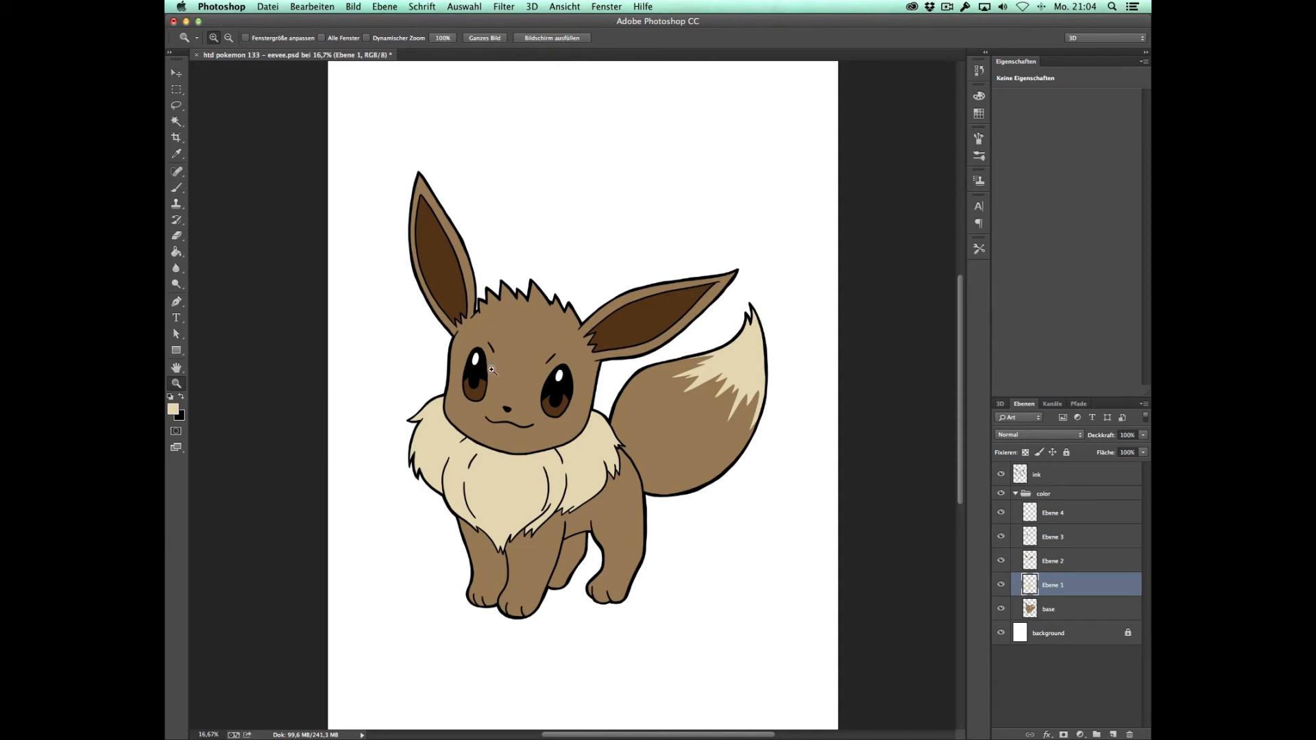
Step: Load the base layer's shape as a selection and sample the body brown as both foreground and background colour
click(1064, 616)
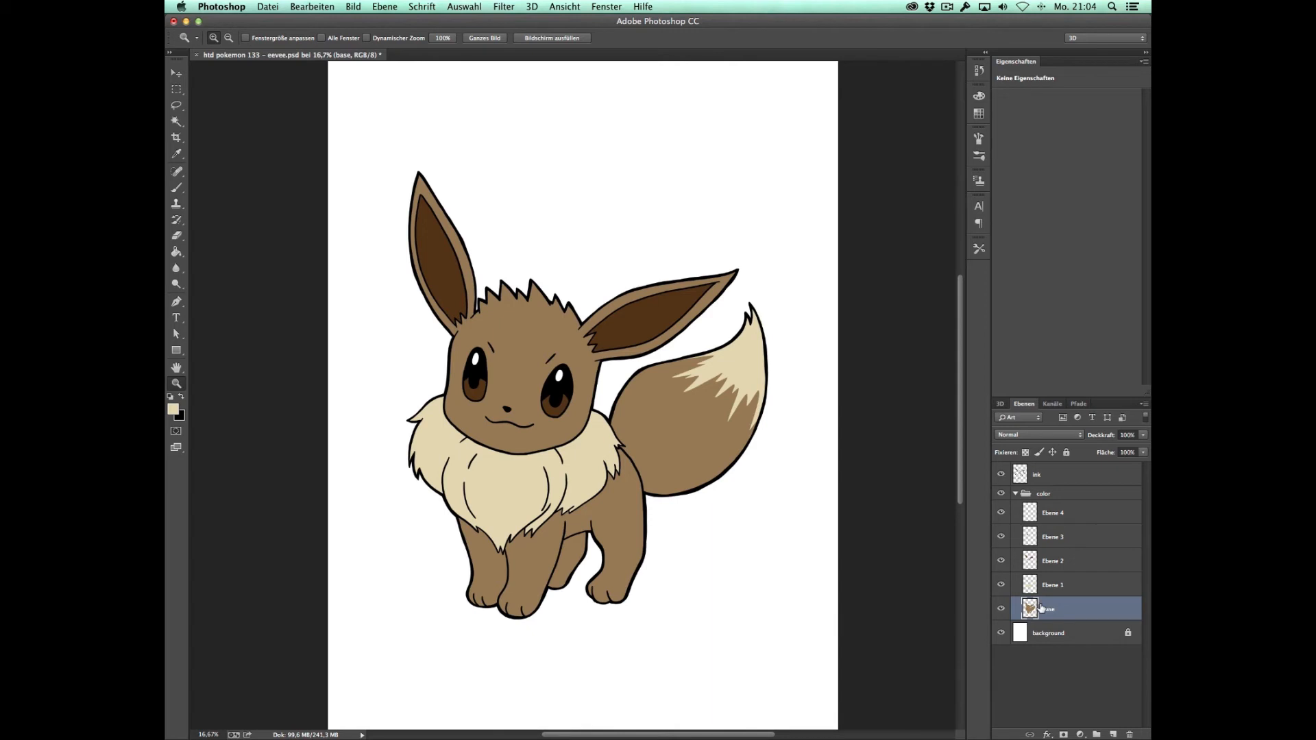
key(alt)
ctrl+click(1031, 609)
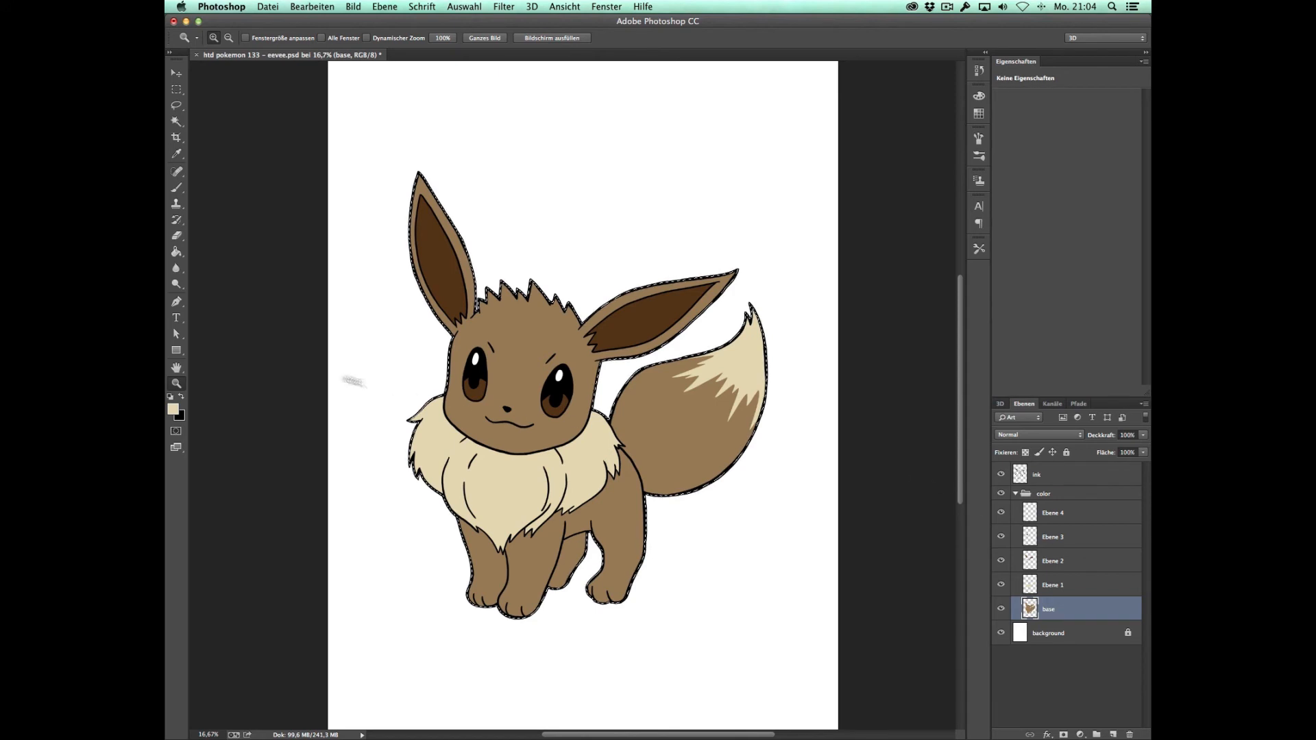
click(174, 411)
click(583, 404)
click(923, 439)
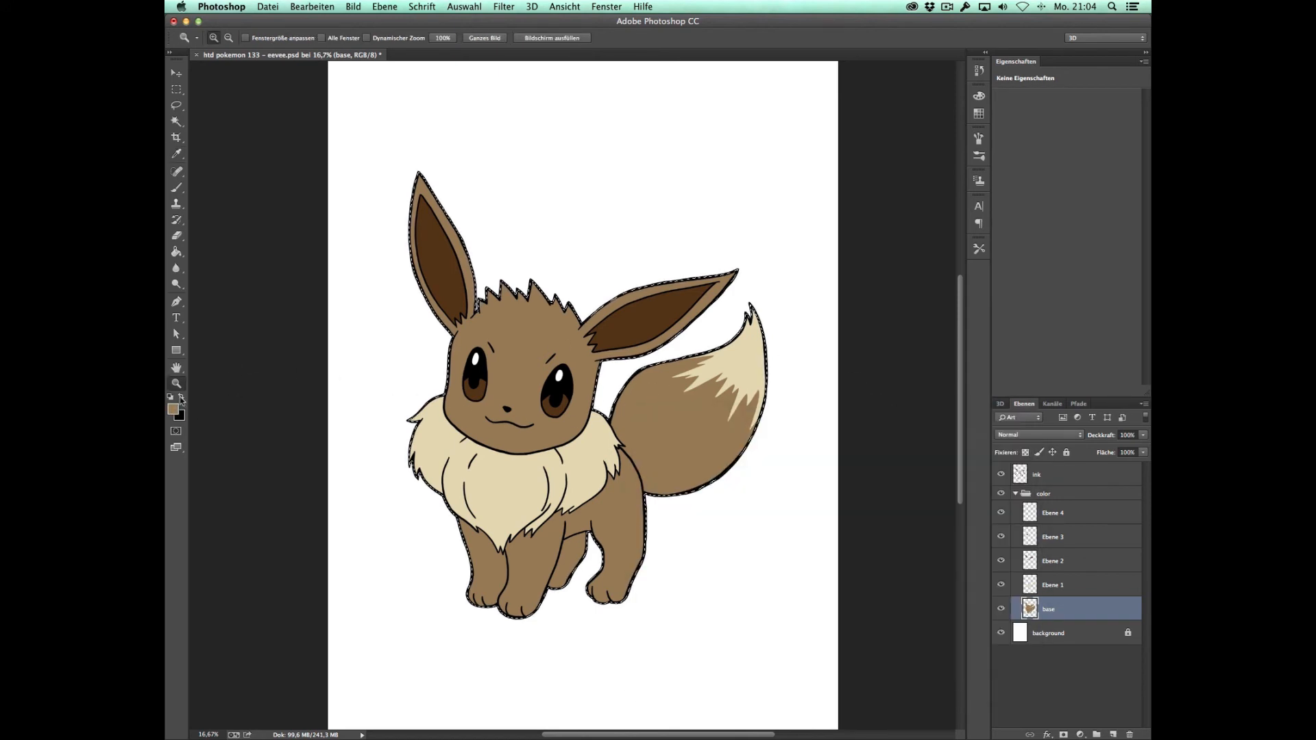
click(181, 397)
click(173, 409)
click(535, 384)
click(921, 445)
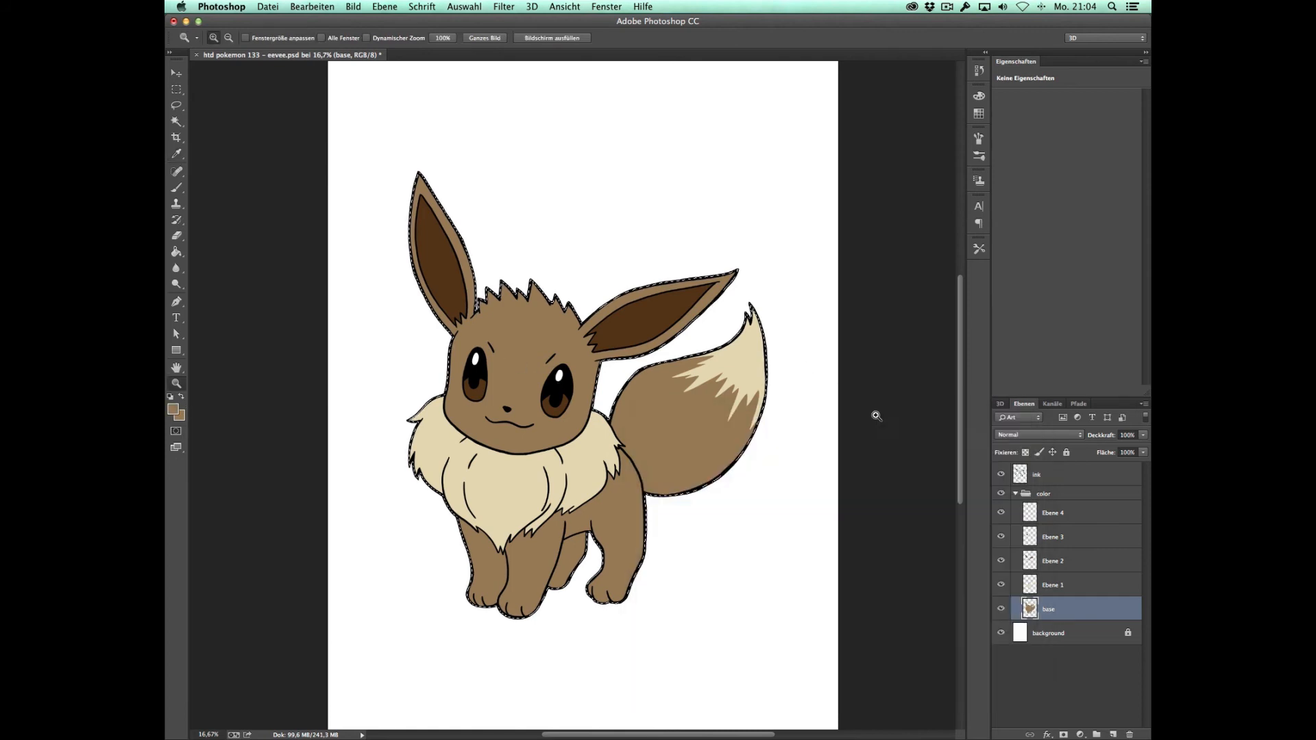
Step: Set the foreground colour to light tan e3be89 and the background colour to a darker brown around 907650
click(174, 411)
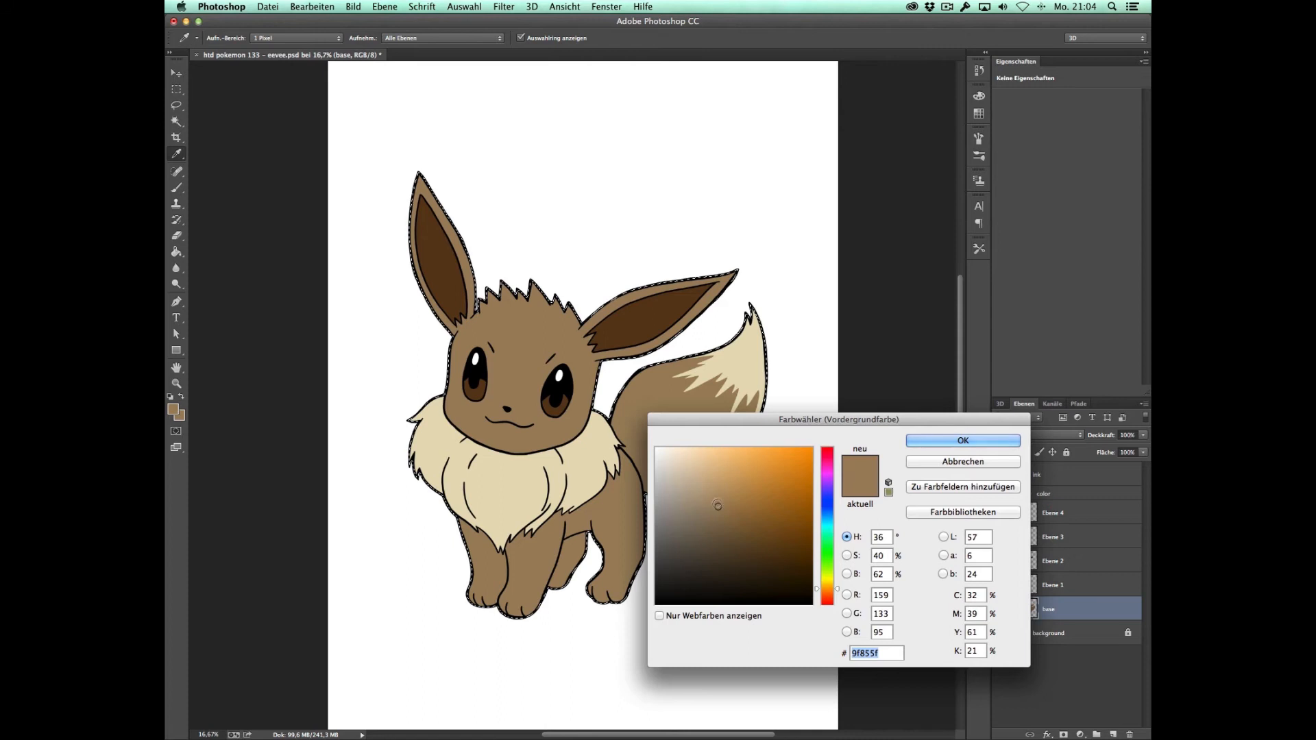
drag(724, 503, 717, 465)
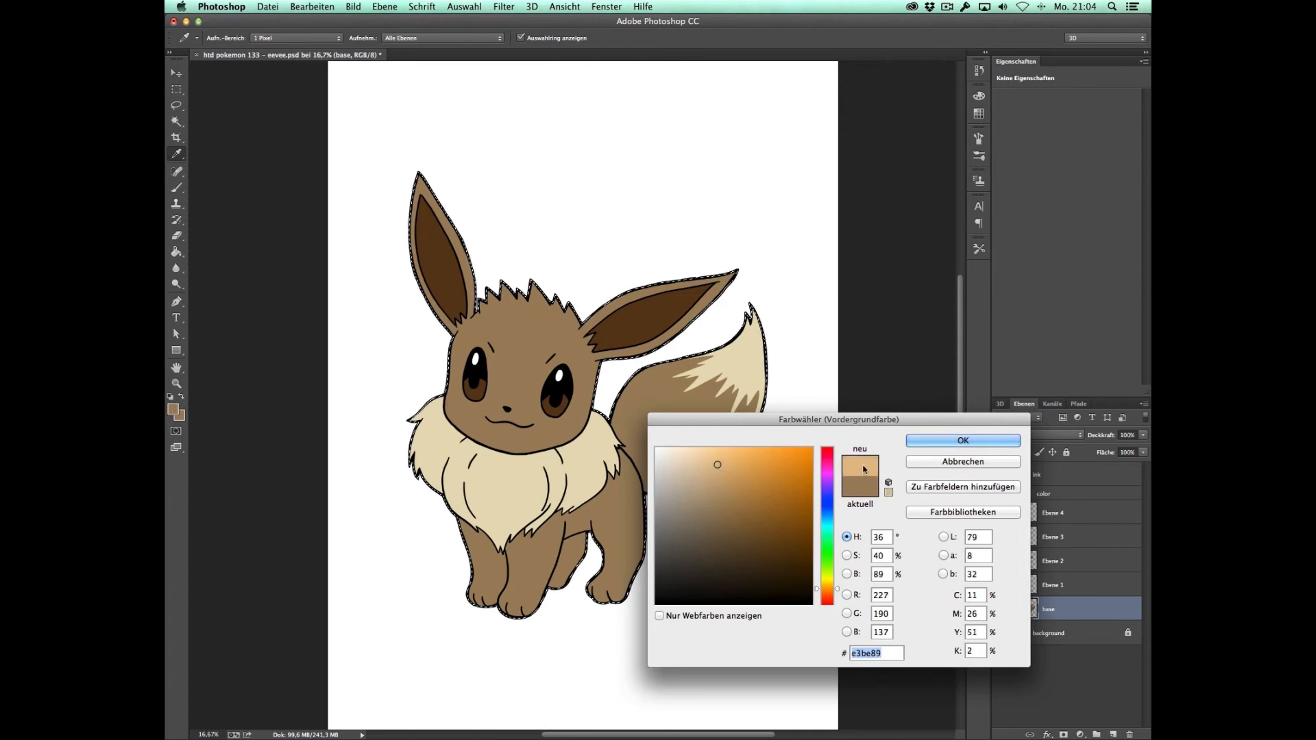
click(924, 441)
key(z)
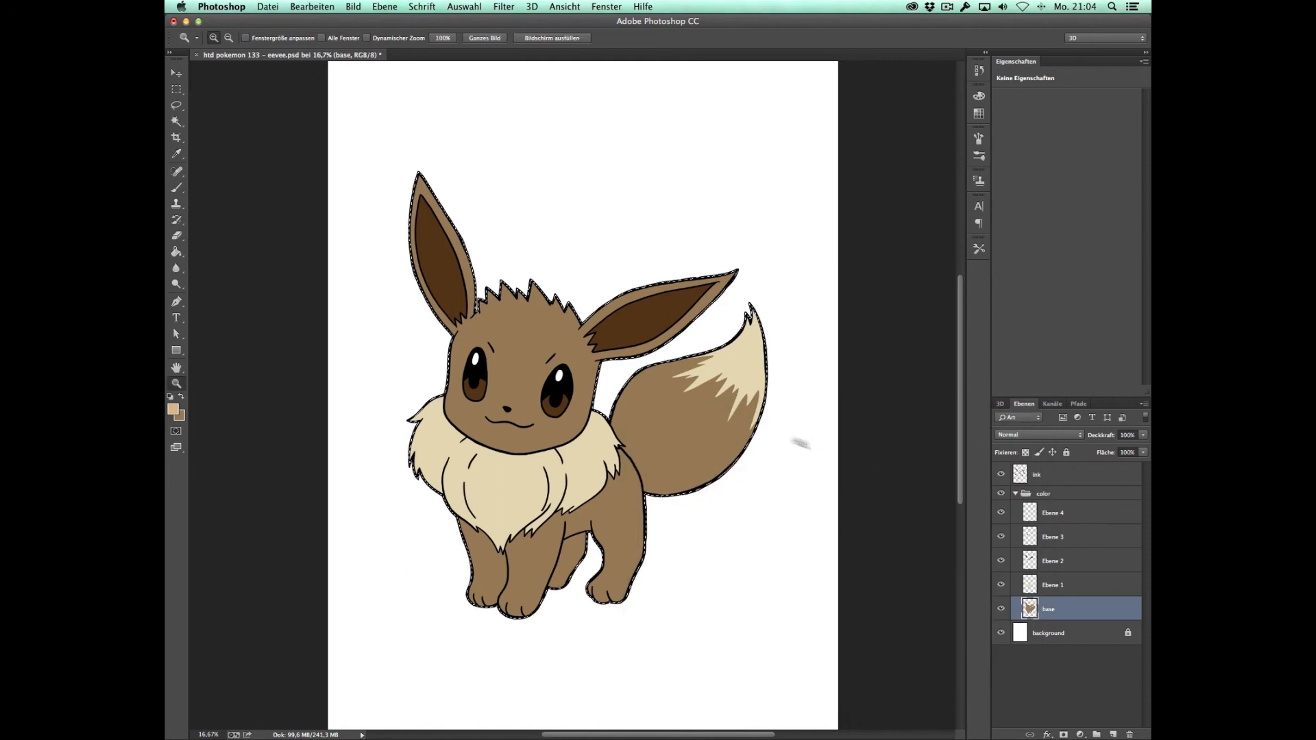
click(180, 416)
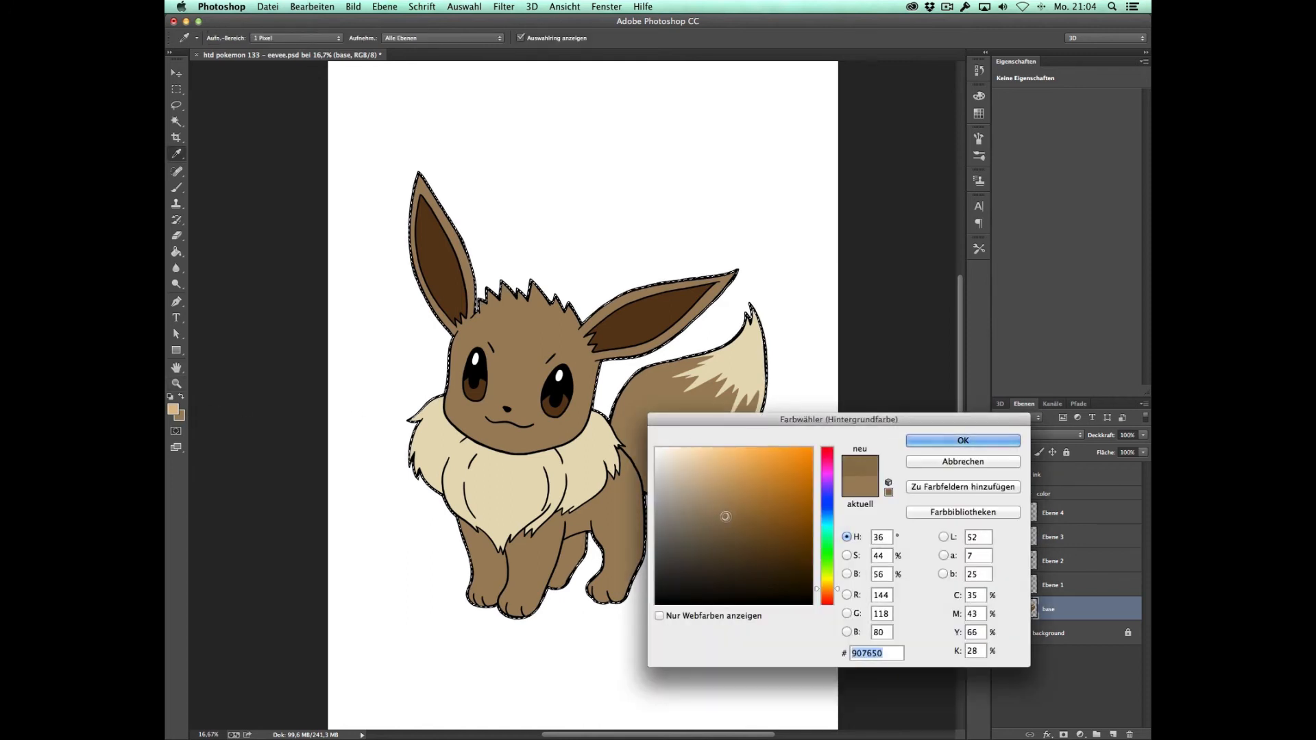
click(927, 442)
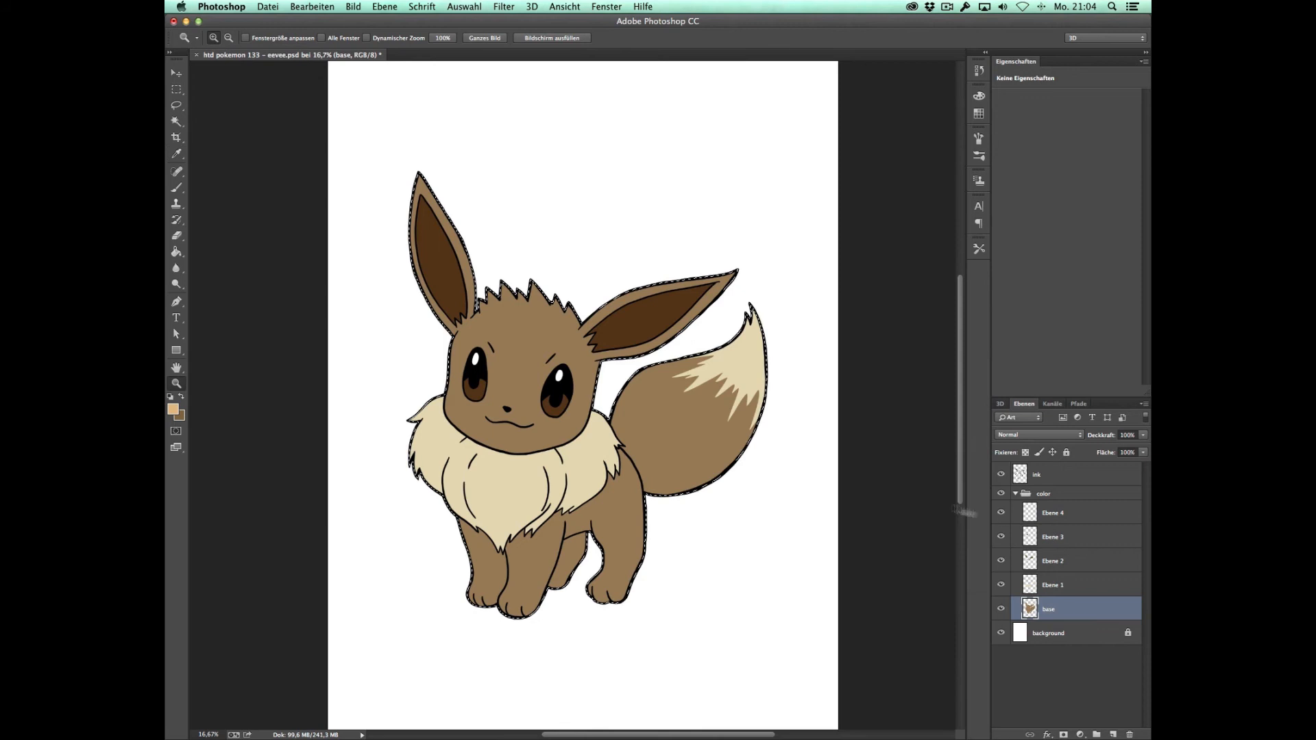
Step: Apply a radial tan-to-brown gradient to the selected body, running from the head down past the hind legs, and clear the selection
click(176, 252)
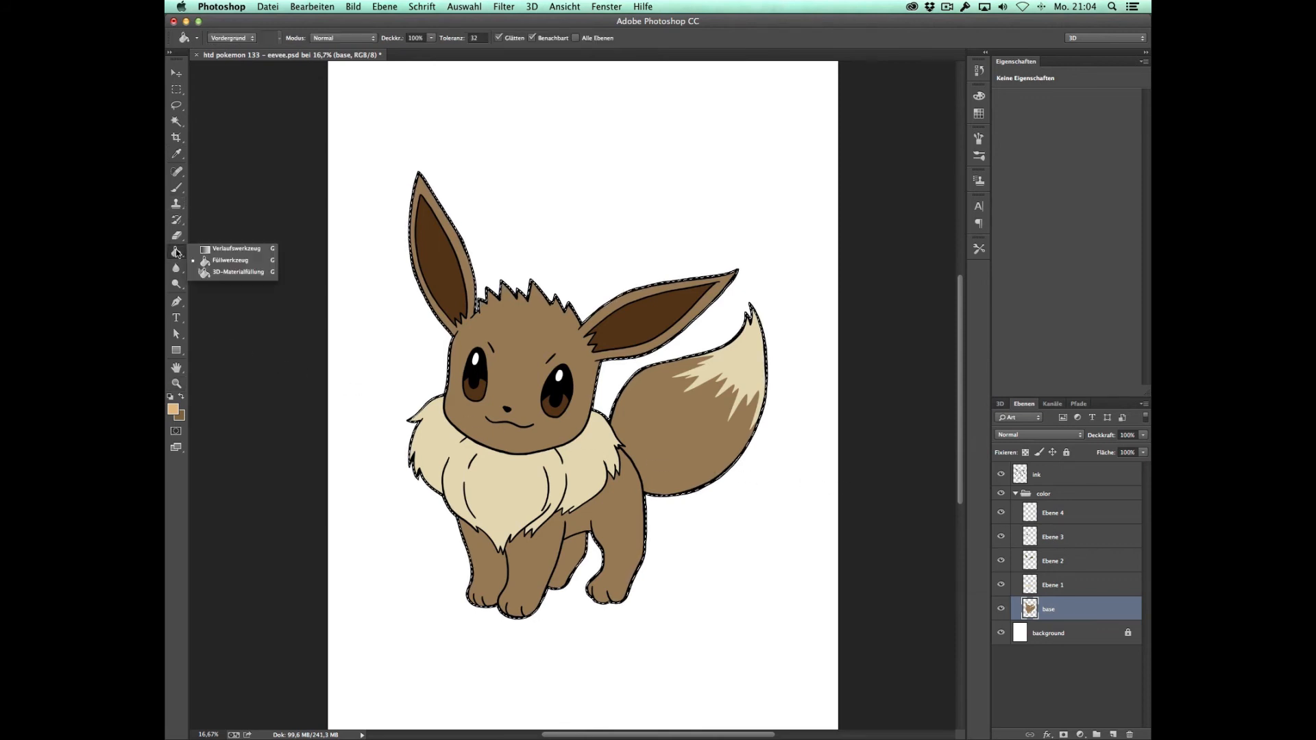
click(237, 249)
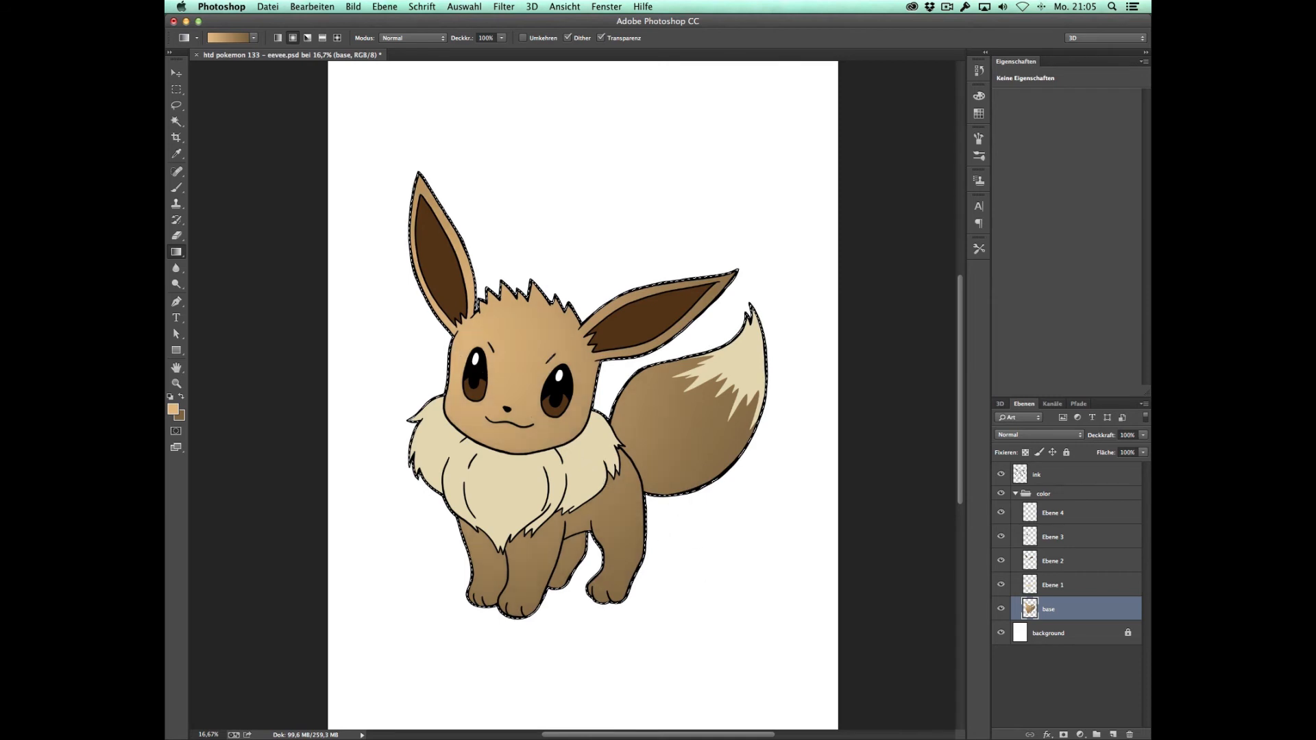
drag(439, 291, 700, 571)
key(m)
click(745, 530)
Step: Load the cream fur layer's shape as a selection and set a lighter cream foreground and a darker beb285 background colour
key(v)
click(587, 430)
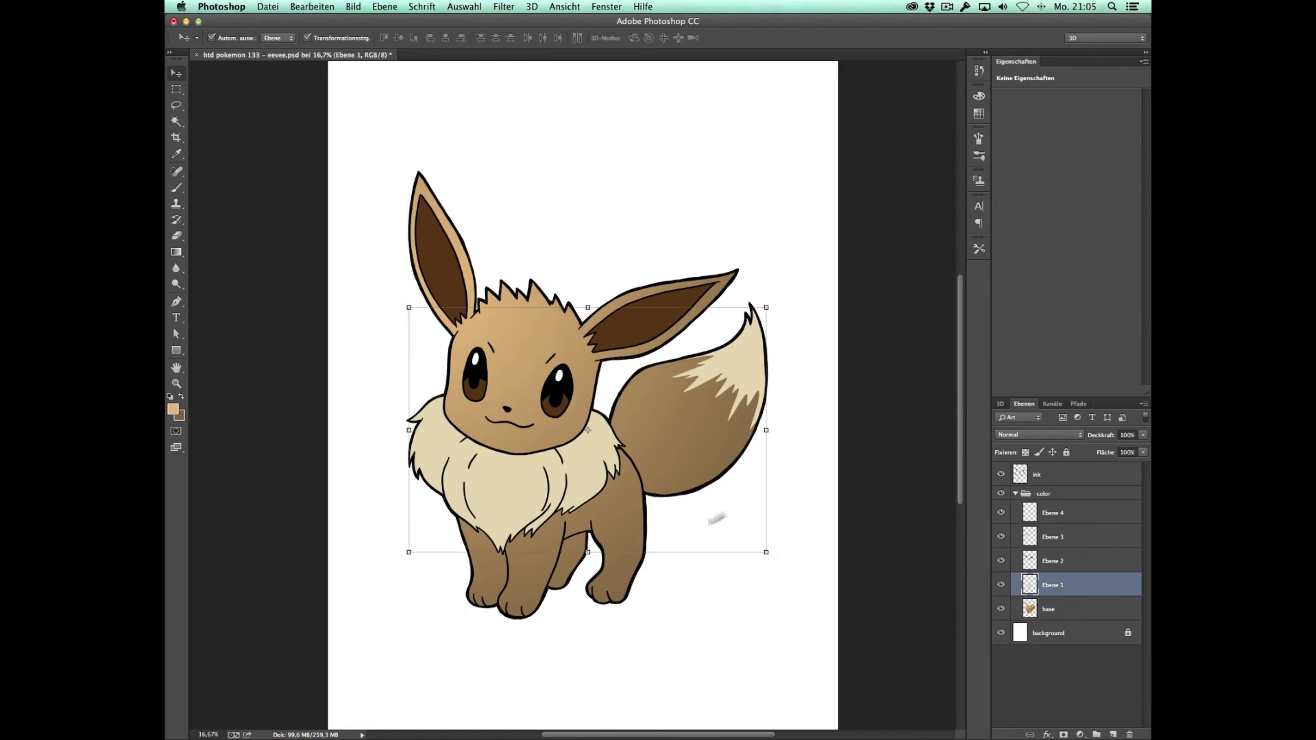
super+click(1030, 589)
key(i)
click(503, 468)
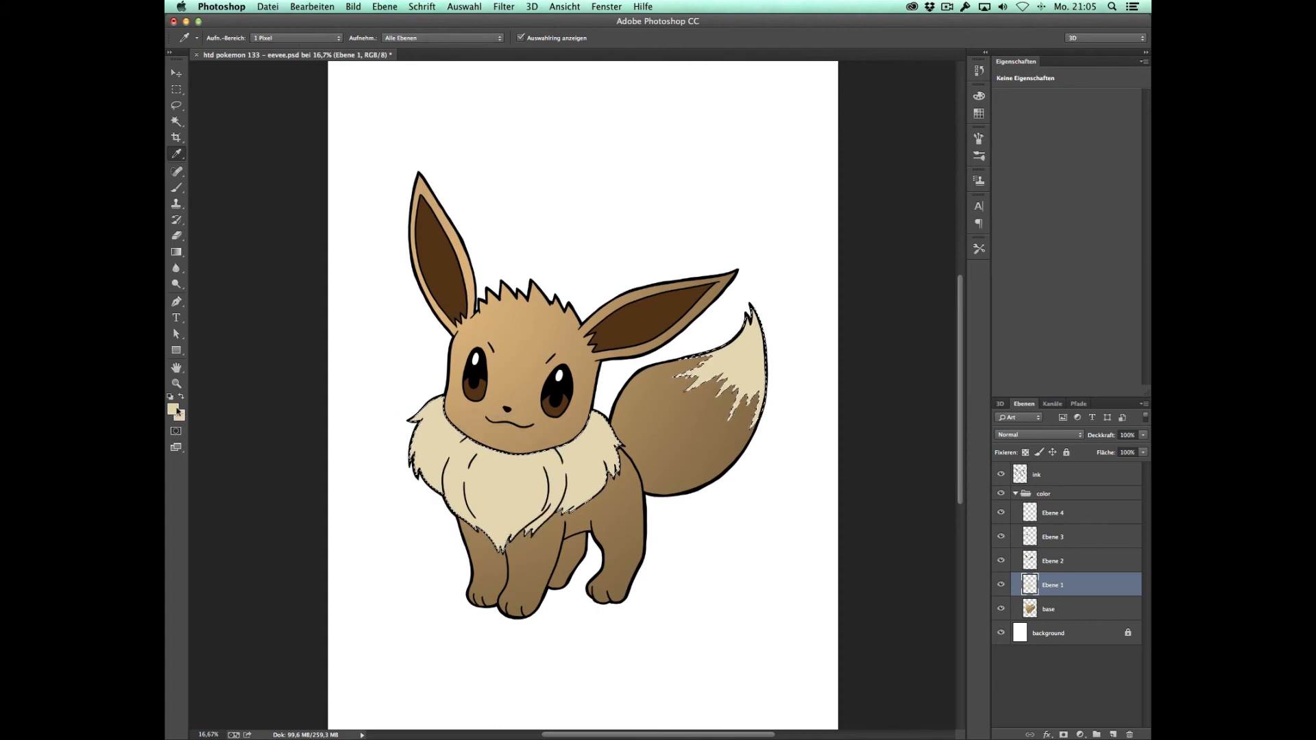
click(173, 409)
key(Return)
click(181, 416)
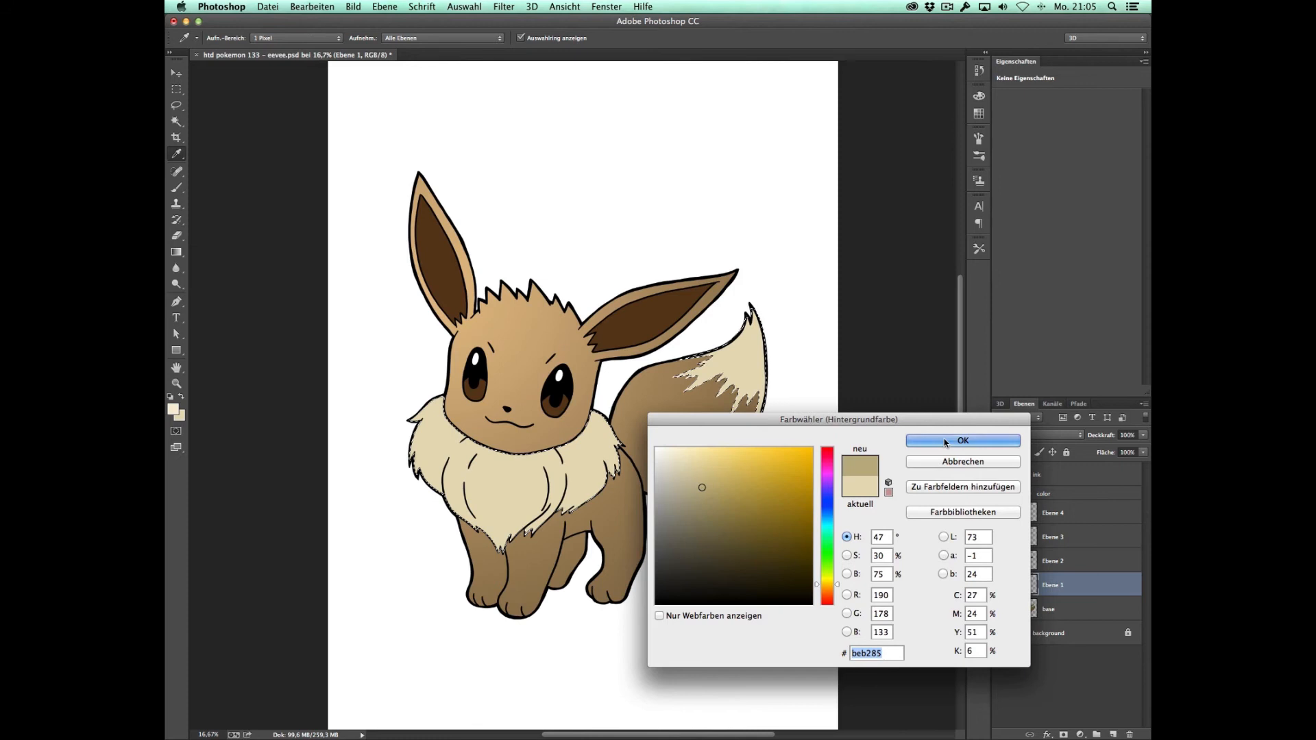
key(Return)
Step: Apply a radial light-to-dark cream gradient across the collar and tail tip, and clear the selection
key(g)
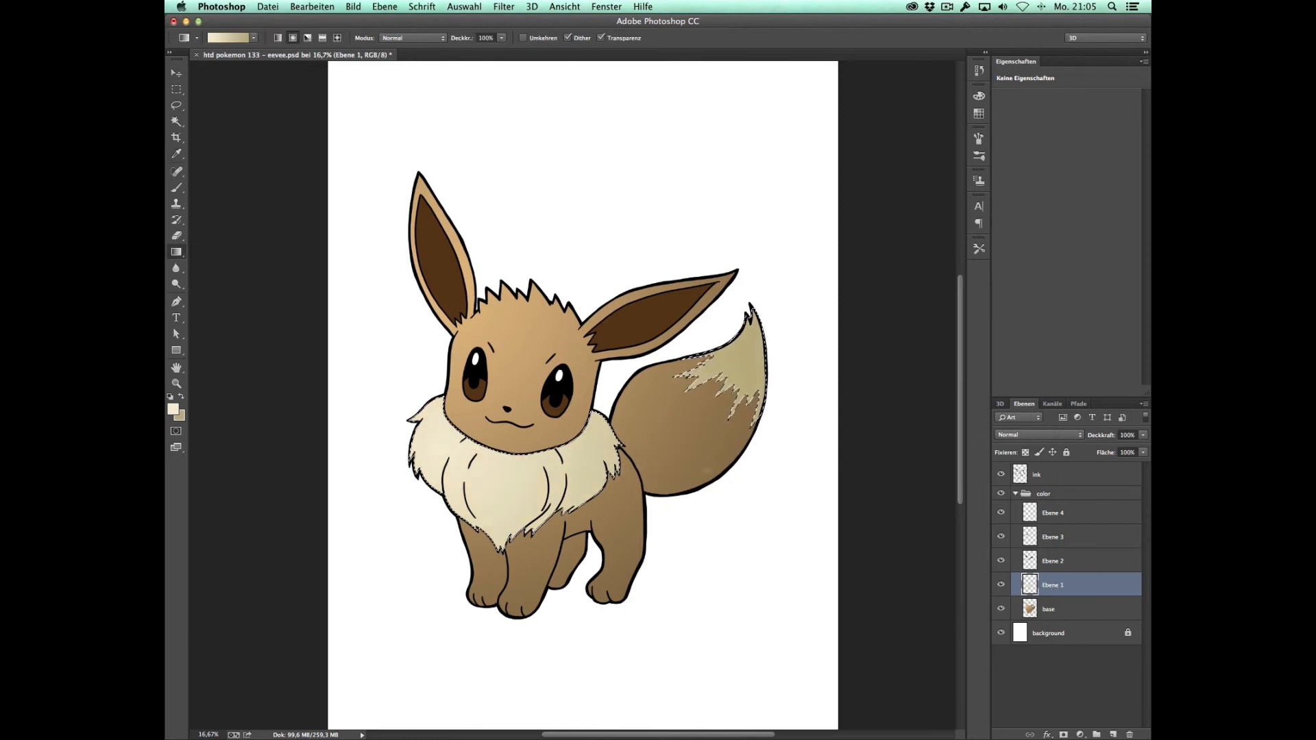
drag(463, 370, 801, 516)
drag(424, 417, 782, 515)
key(ctrl+d)
key(m)
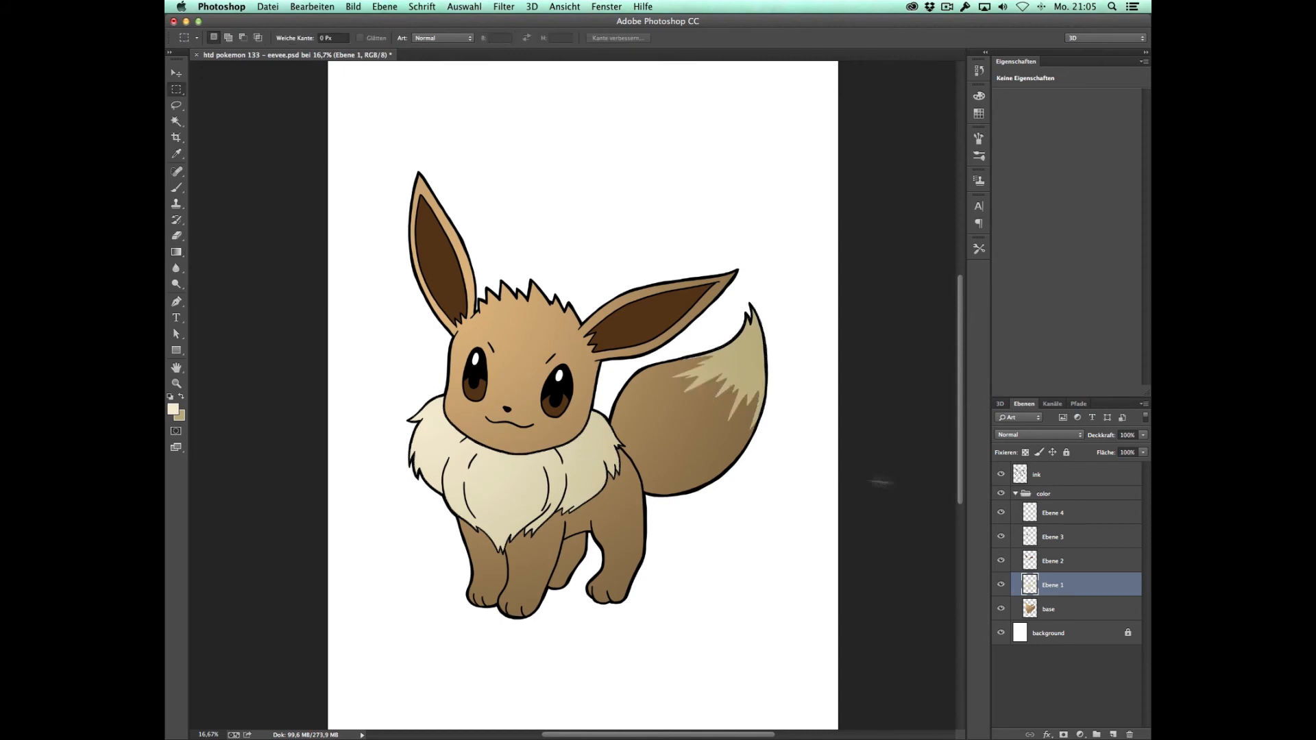
Step: Load the Ebene 2 shapes as a selection and choose the inner-ear brown 5c3b18 and a darker shade as gradient colours
click(1065, 564)
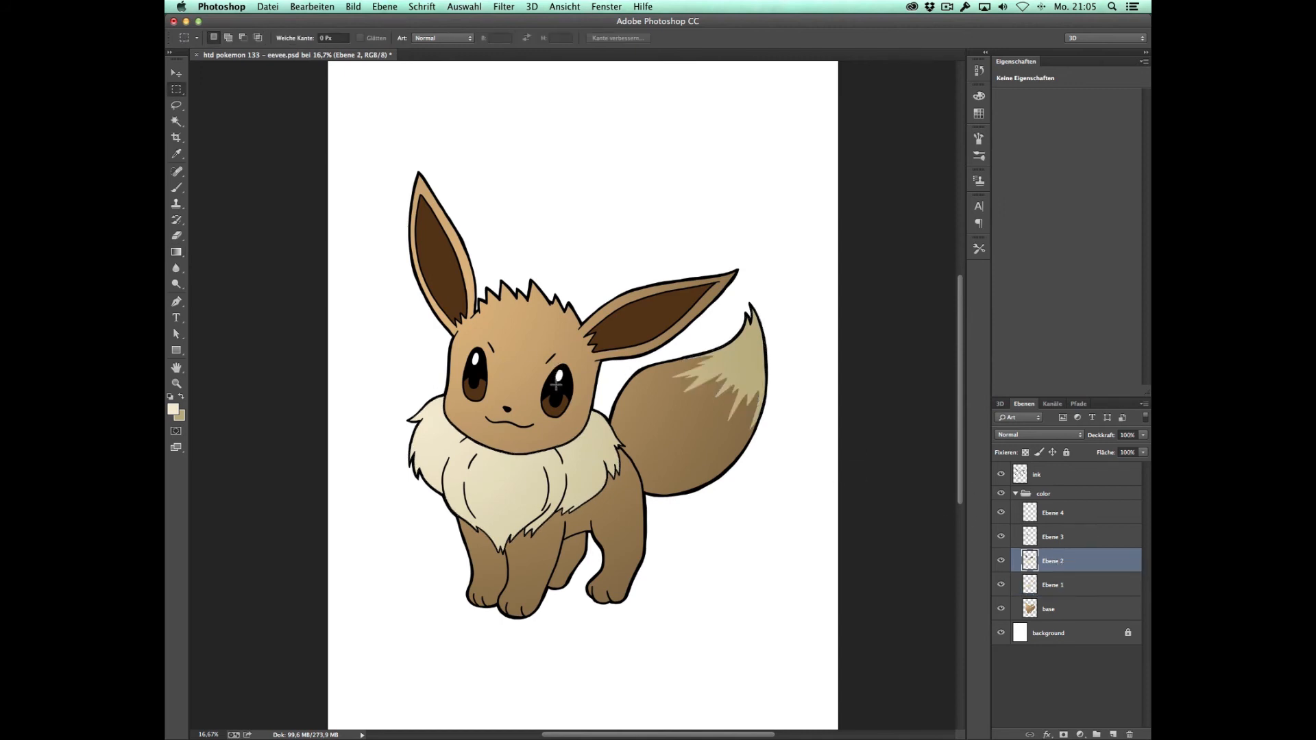
ctrl+click(1036, 561)
click(172, 409)
click(443, 266)
key(Return)
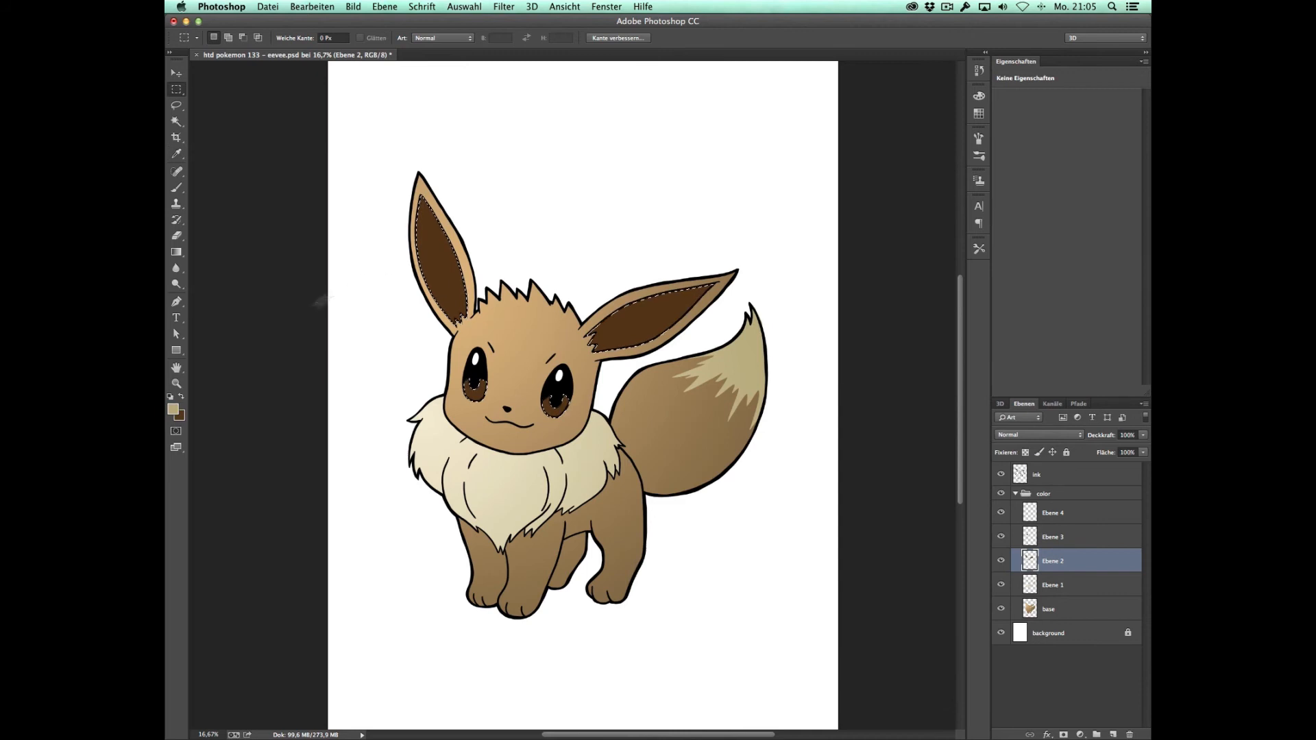
click(173, 409)
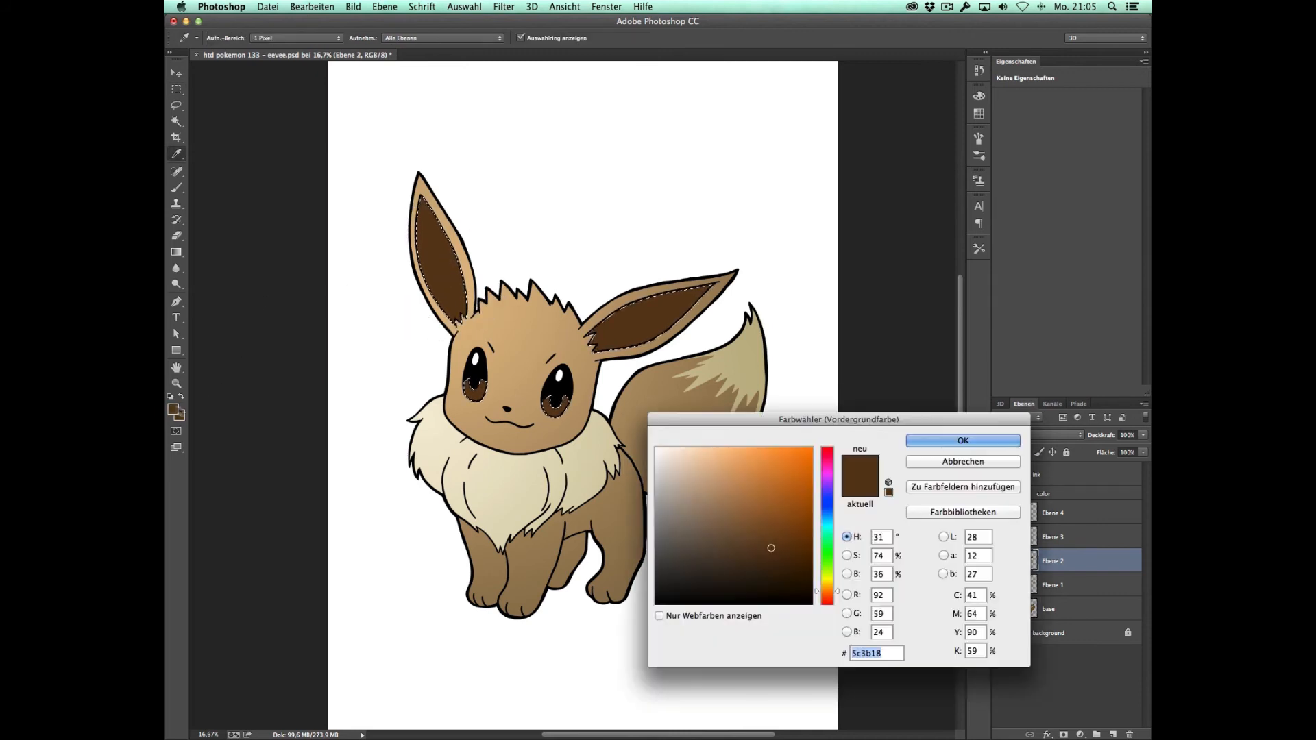
click(778, 569)
click(965, 441)
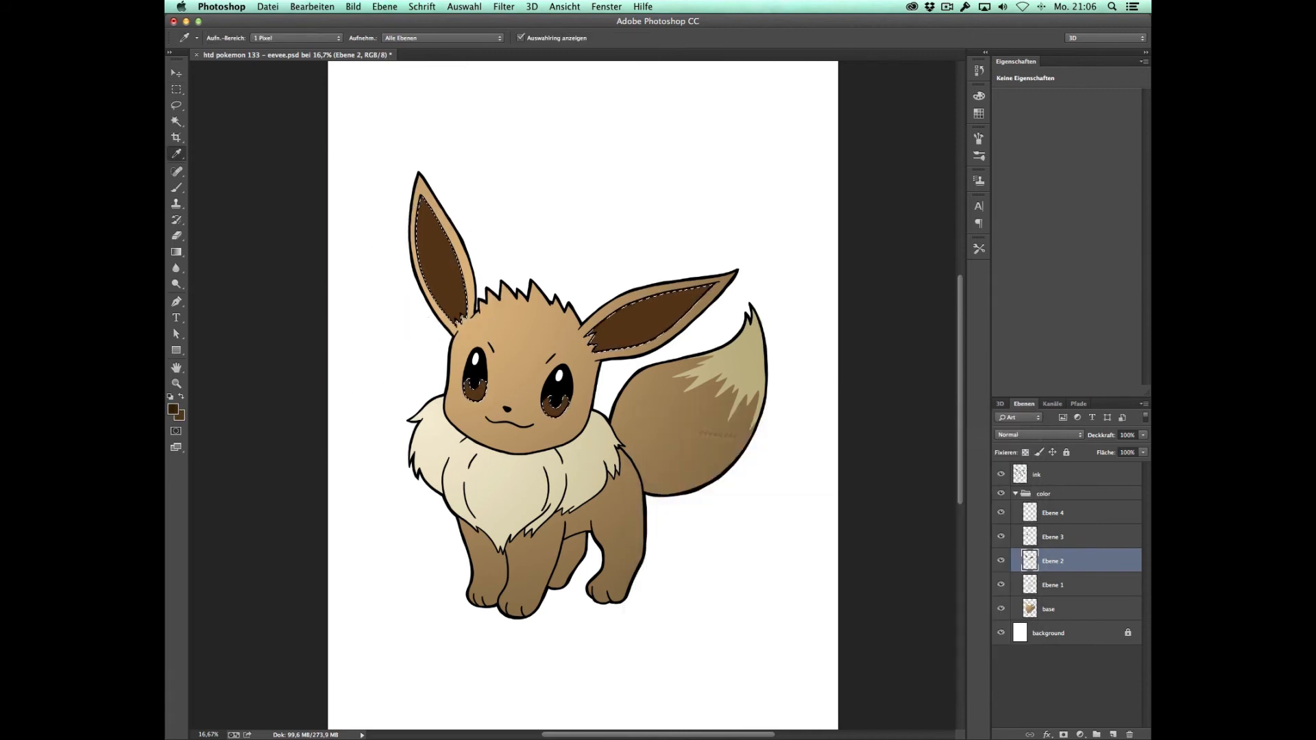
Step: Apply a radial brown-to-dark-brown gradient to the selected inner ears and irises, and clear the selection
key(g)
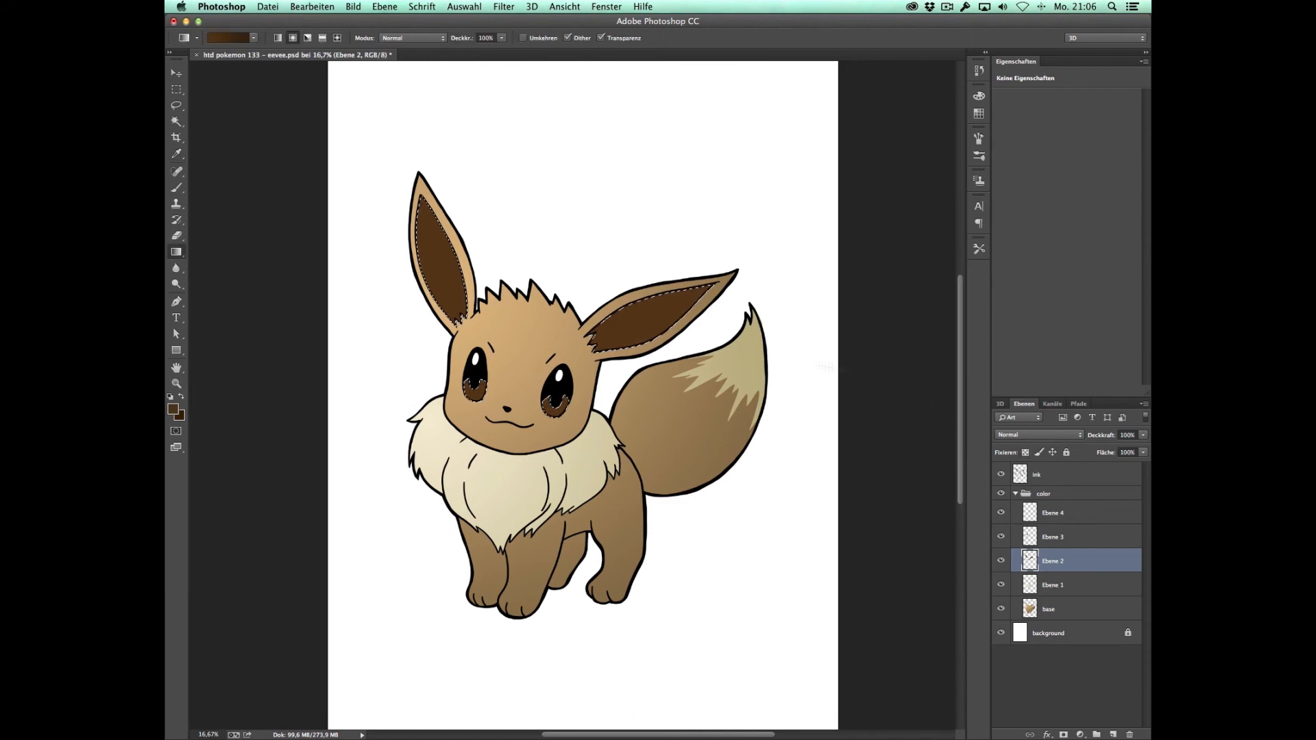
key(ctrl+d)
key(m)
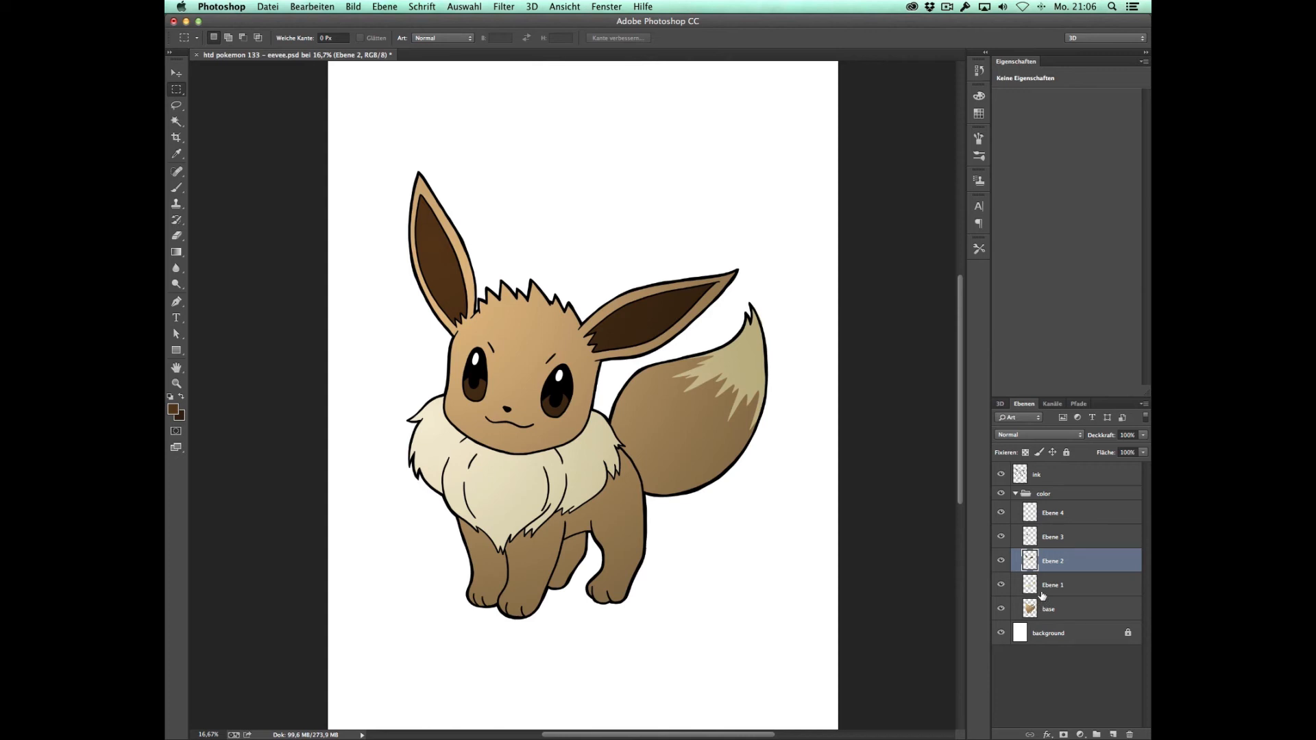
Step: On the base layer, lasso freehand shadow areas below the collar fur and along the two front legs
click(1062, 609)
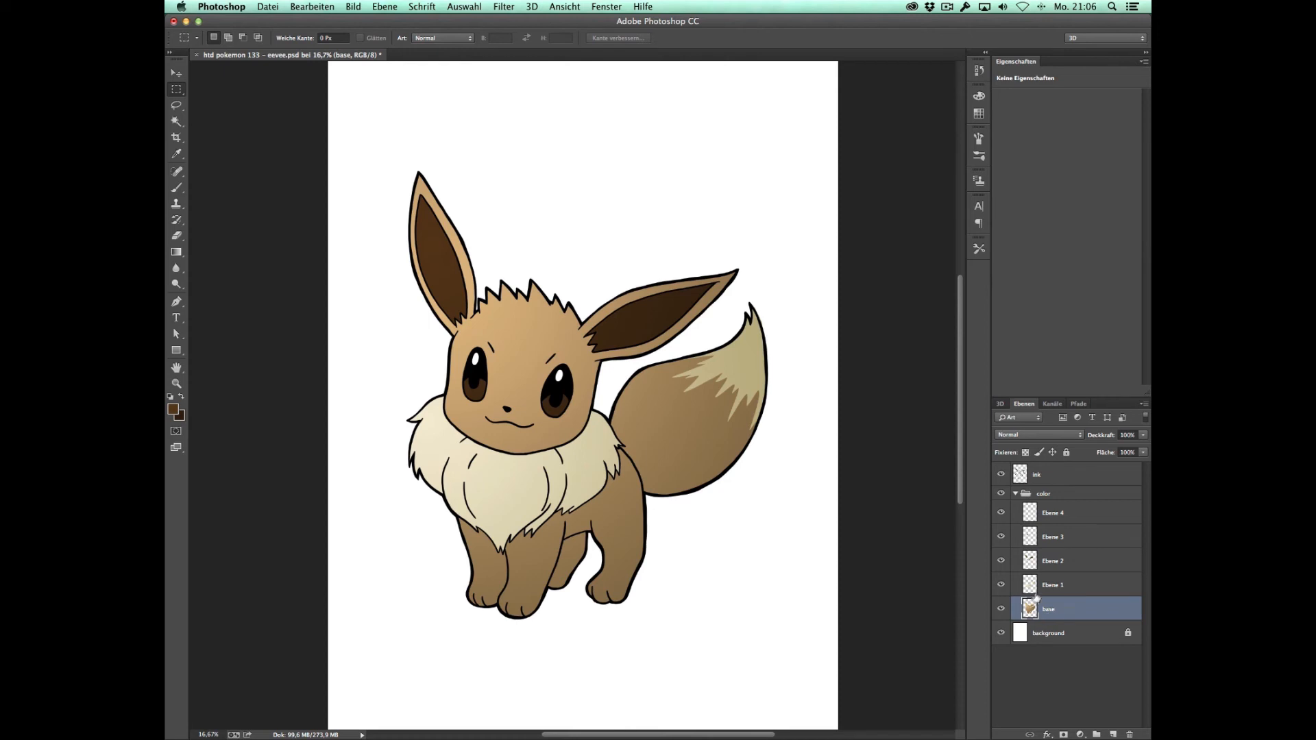
key(l)
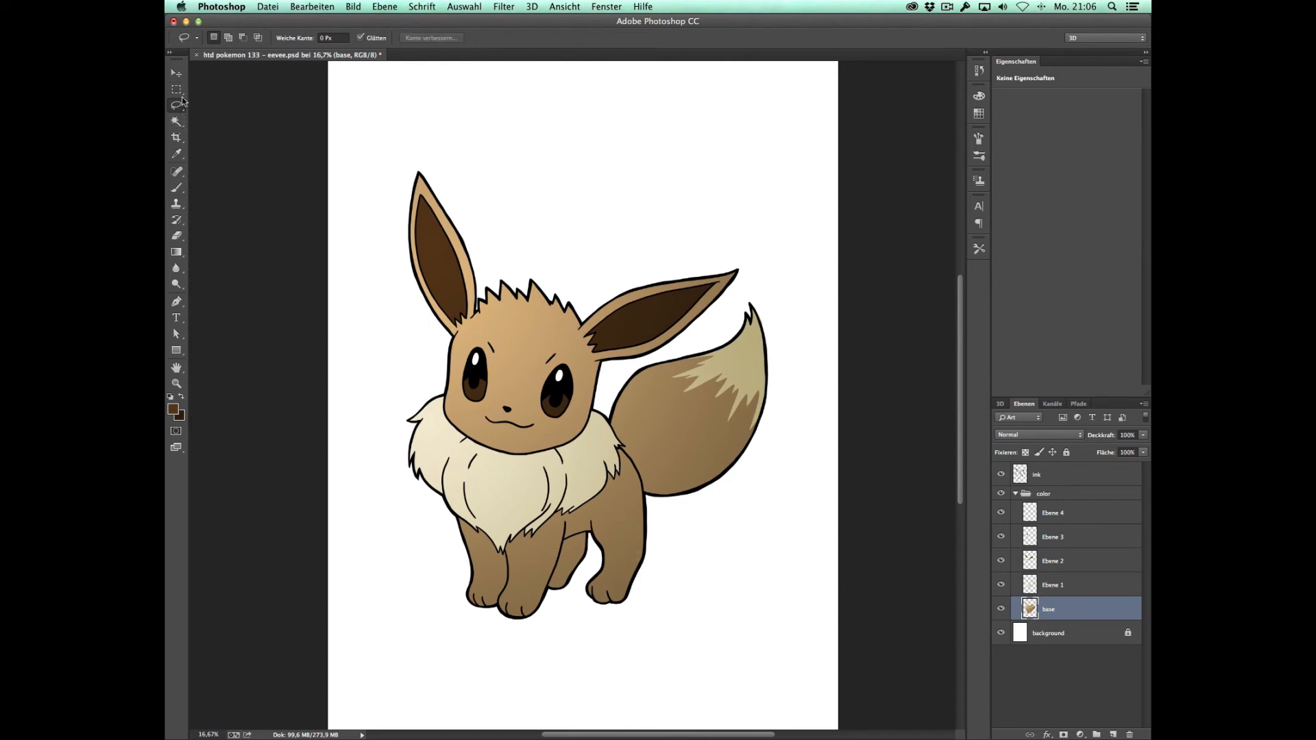
key(z)
click(629, 498)
key(l)
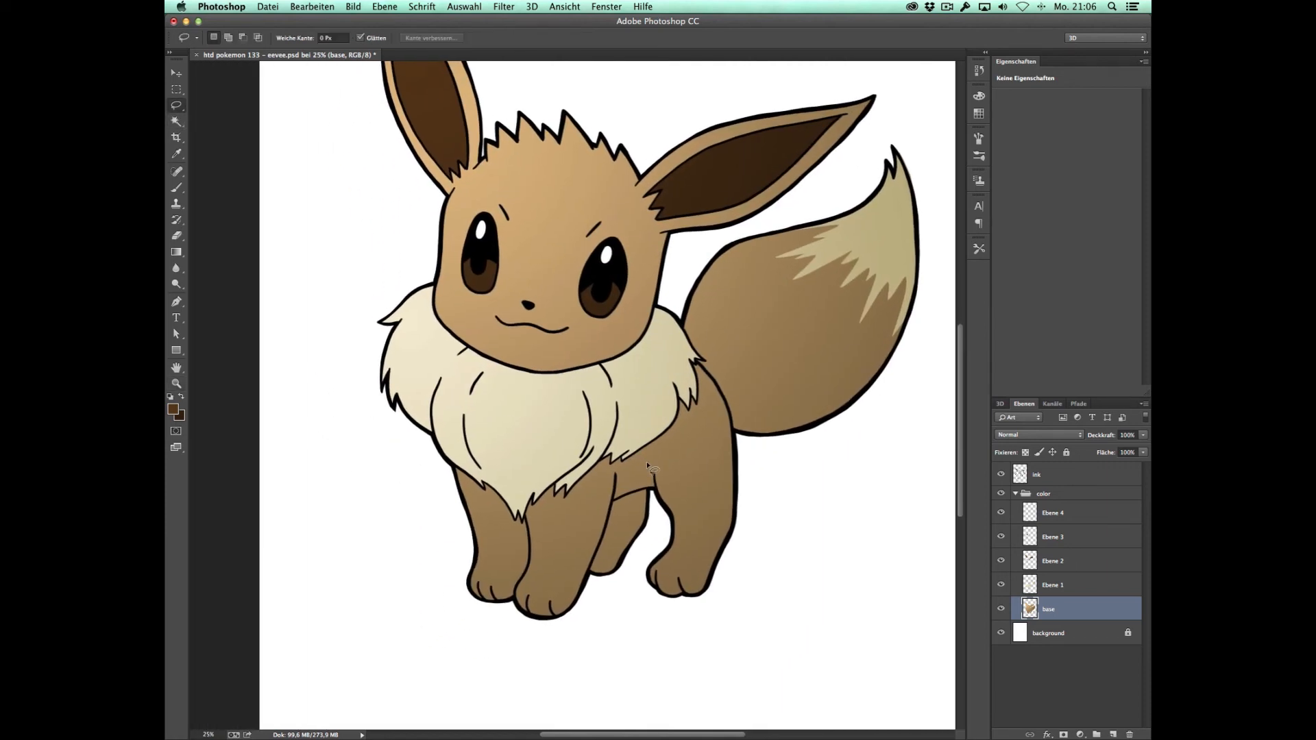
mouse_move(466, 516)
mouse_down()
mouse_move(517, 529)
mouse_move(529, 555)
mouse_move(477, 519)
mouse_move(514, 530)
mouse_move(522, 564)
mouse_move(507, 592)
mouse_move(463, 599)
mouse_move(493, 619)
mouse_move(520, 613)
mouse_move(528, 519)
mouse_move(461, 440)
mouse_move(410, 512)
mouse_up()
mouse_move(527, 530)
mouse_down()
mouse_move(612, 486)
mouse_move(613, 498)
mouse_up()
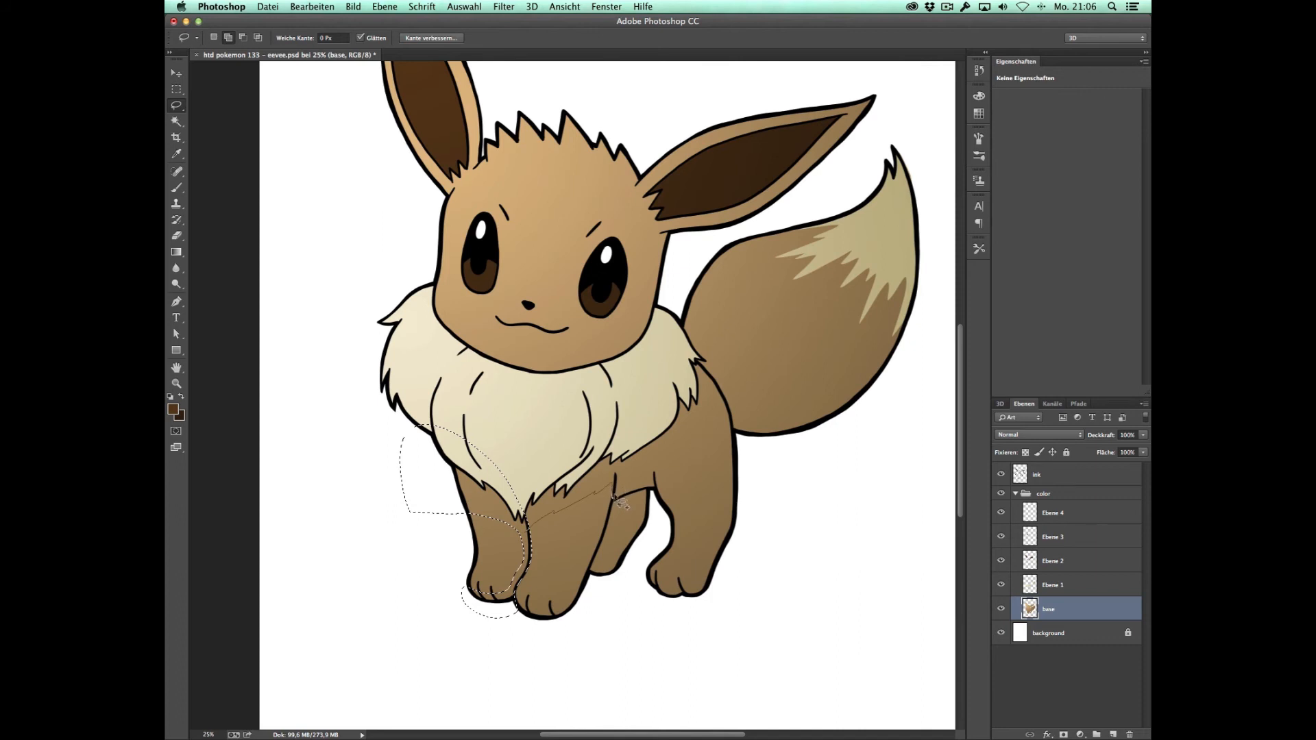
mouse_move(621, 430)
mouse_down()
mouse_move(531, 489)
mouse_move(588, 513)
mouse_move(598, 486)
mouse_up()
drag(517, 603, 565, 619)
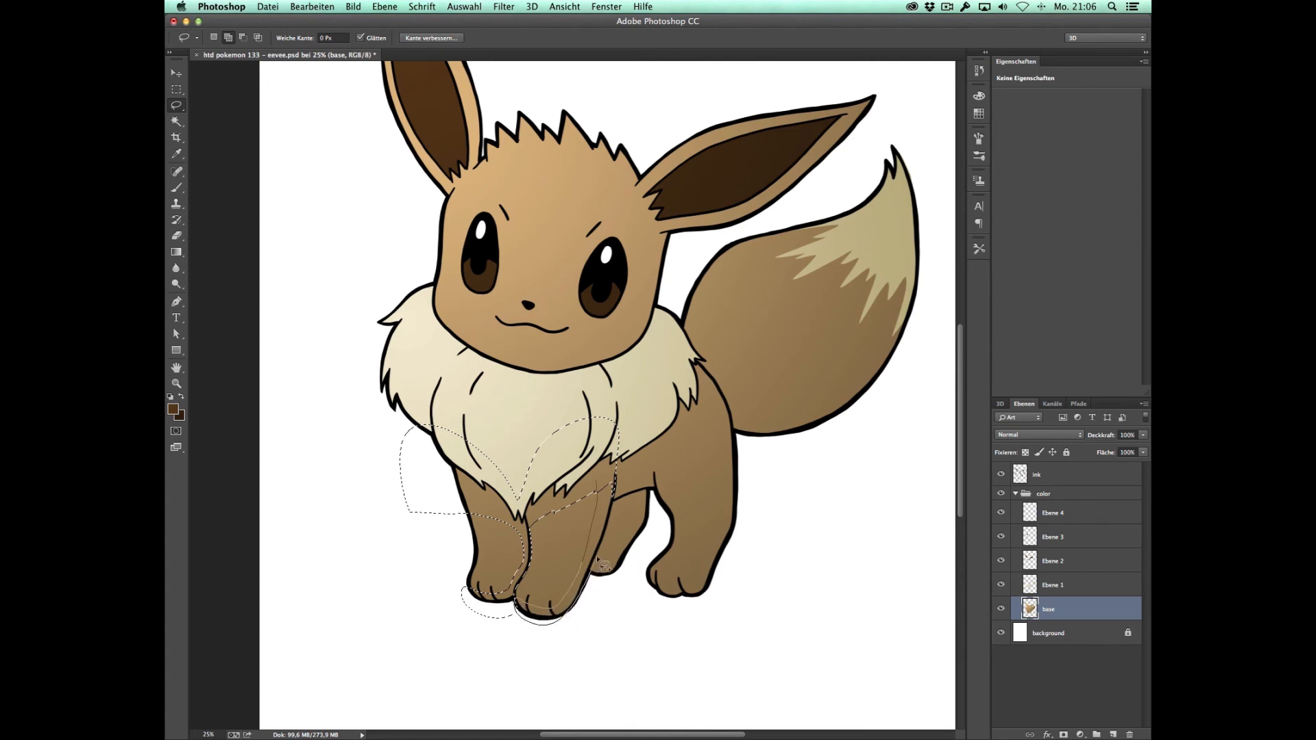
Step: Add the hind legs, the rear body edge and the flank beneath the collar to the shadow selection
drag(612, 510, 616, 482)
mouse_move(587, 579)
mouse_down()
mouse_move(635, 556)
mouse_move(651, 493)
mouse_up()
drag(595, 538, 580, 583)
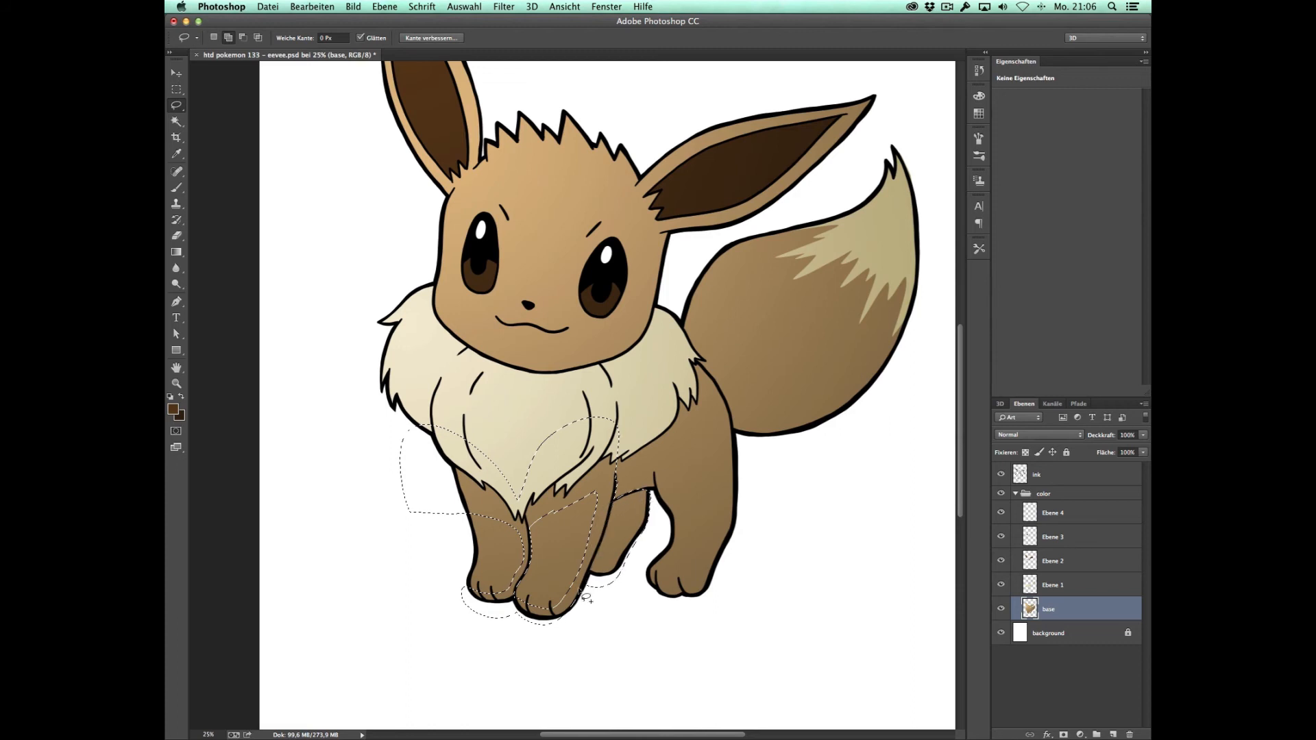
drag(647, 492, 643, 476)
mouse_move(758, 418)
mouse_down()
mouse_move(629, 629)
mouse_move(643, 577)
mouse_up()
drag(717, 376, 699, 350)
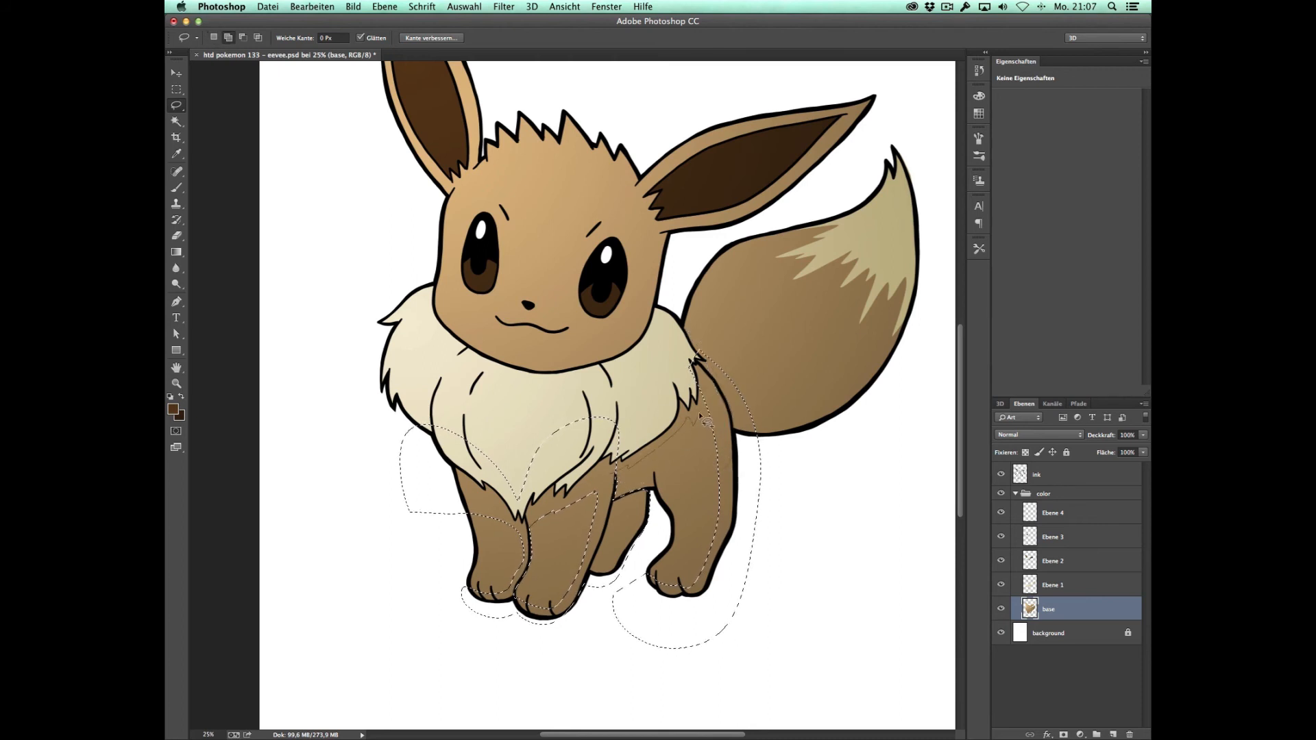
drag(646, 370, 612, 426)
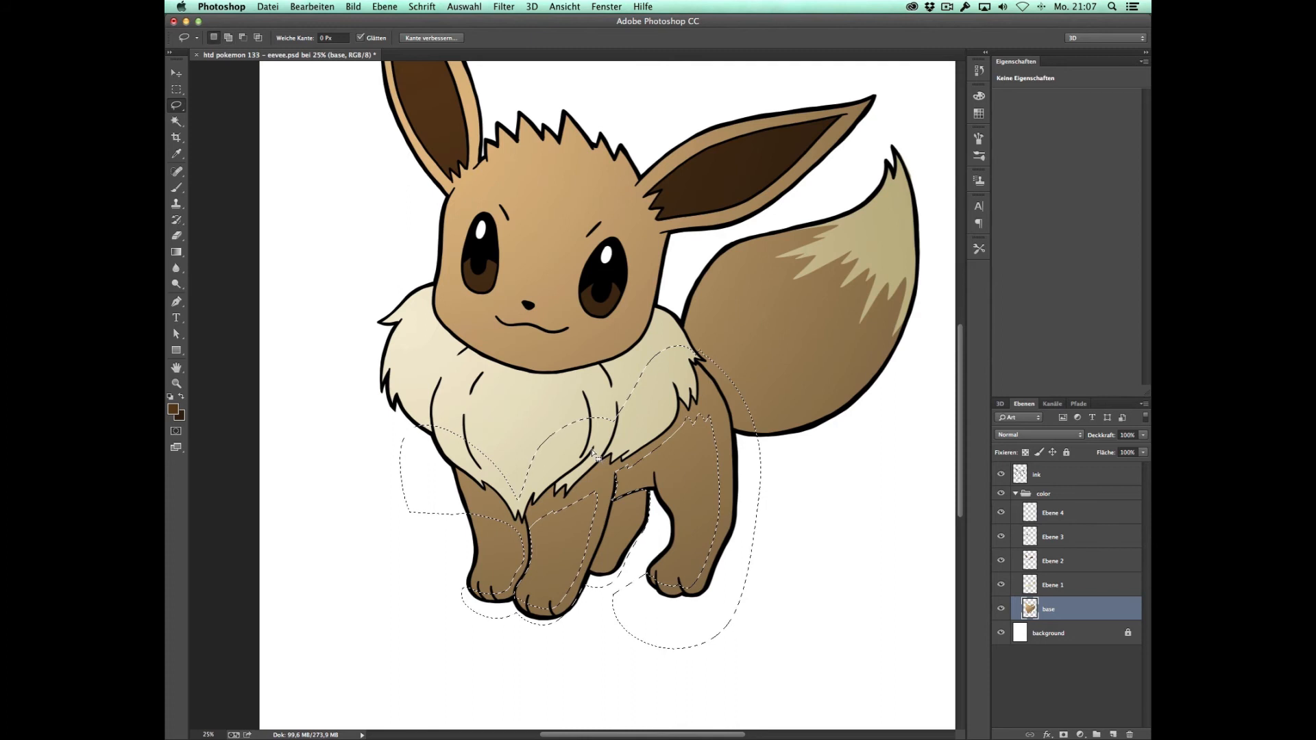
Step: Extend the shadow selection with the underside of the tail and the lower edge of the face
drag(696, 353, 747, 376)
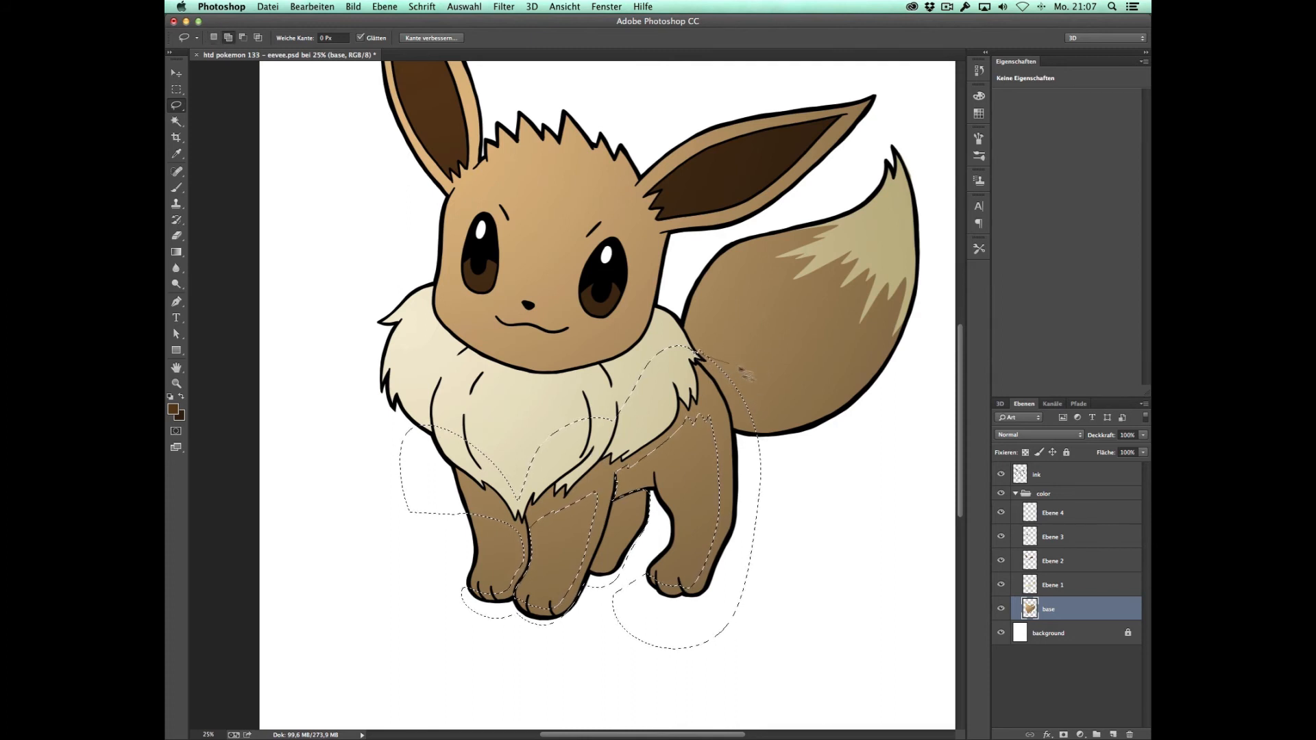
mouse_move(898, 322)
mouse_down()
mouse_move(915, 198)
mouse_move(896, 150)
mouse_up()
key(super+z)
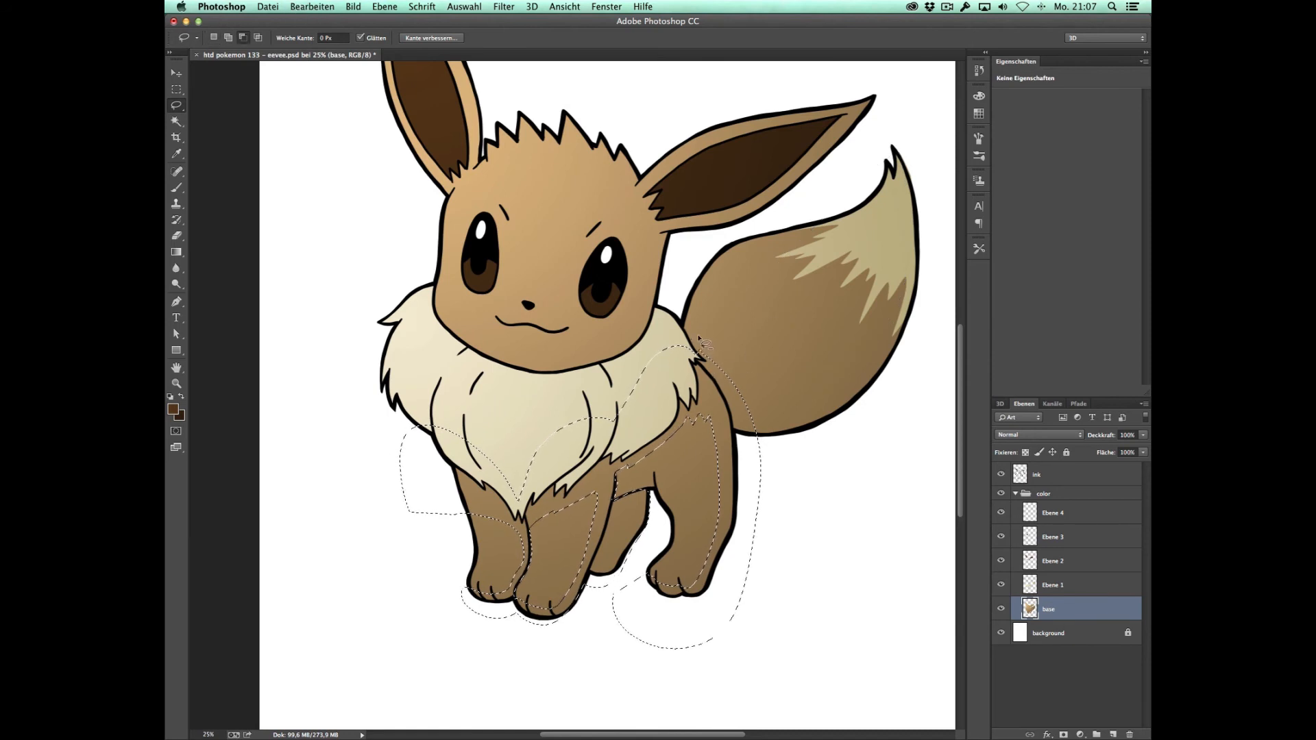
mouse_move(698, 364)
mouse_down()
mouse_move(729, 374)
mouse_move(796, 362)
mouse_move(875, 319)
mouse_move(932, 134)
mouse_move(941, 301)
mouse_move(872, 441)
mouse_move(774, 454)
mouse_move(739, 447)
mouse_move(717, 416)
mouse_up()
mouse_move(670, 237)
mouse_down()
mouse_move(675, 322)
mouse_move(425, 404)
mouse_move(401, 300)
mouse_up()
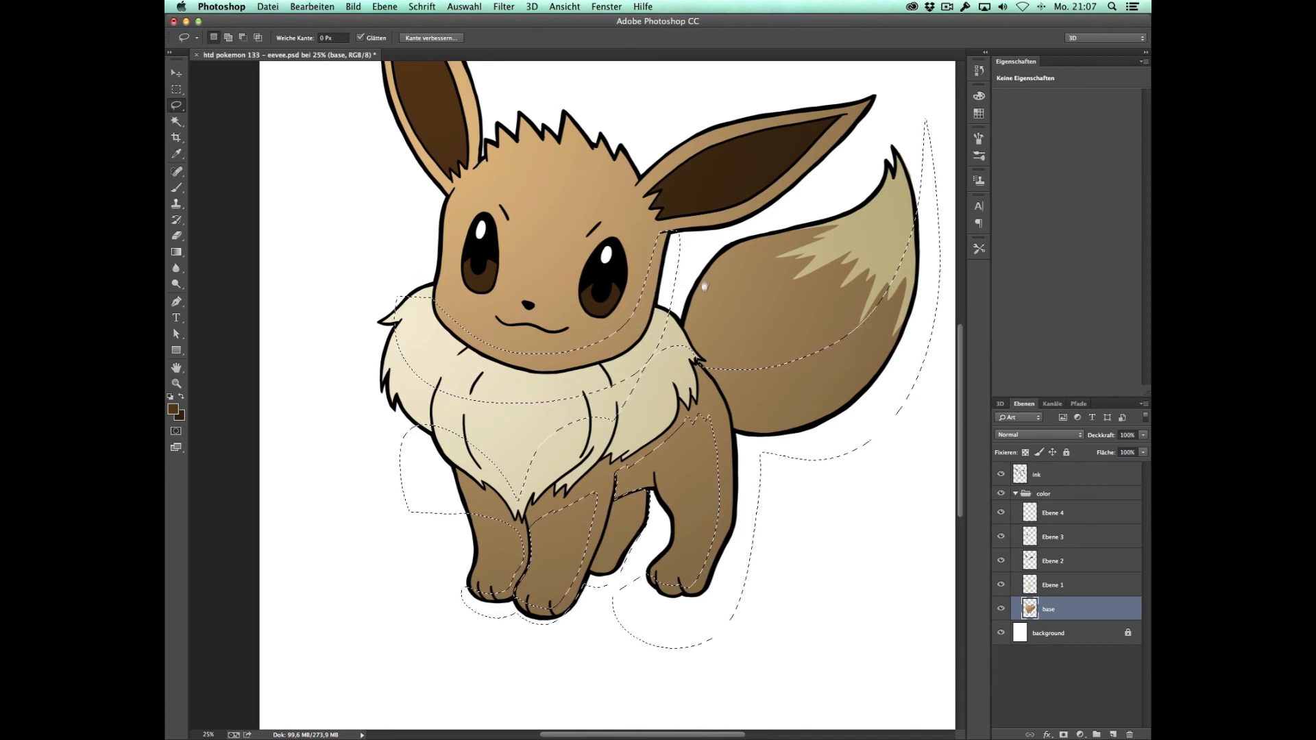
Step: Add the shaded edges of the hair spikes and both outer ears to the shadow selection
scroll(572, 182, up, 5)
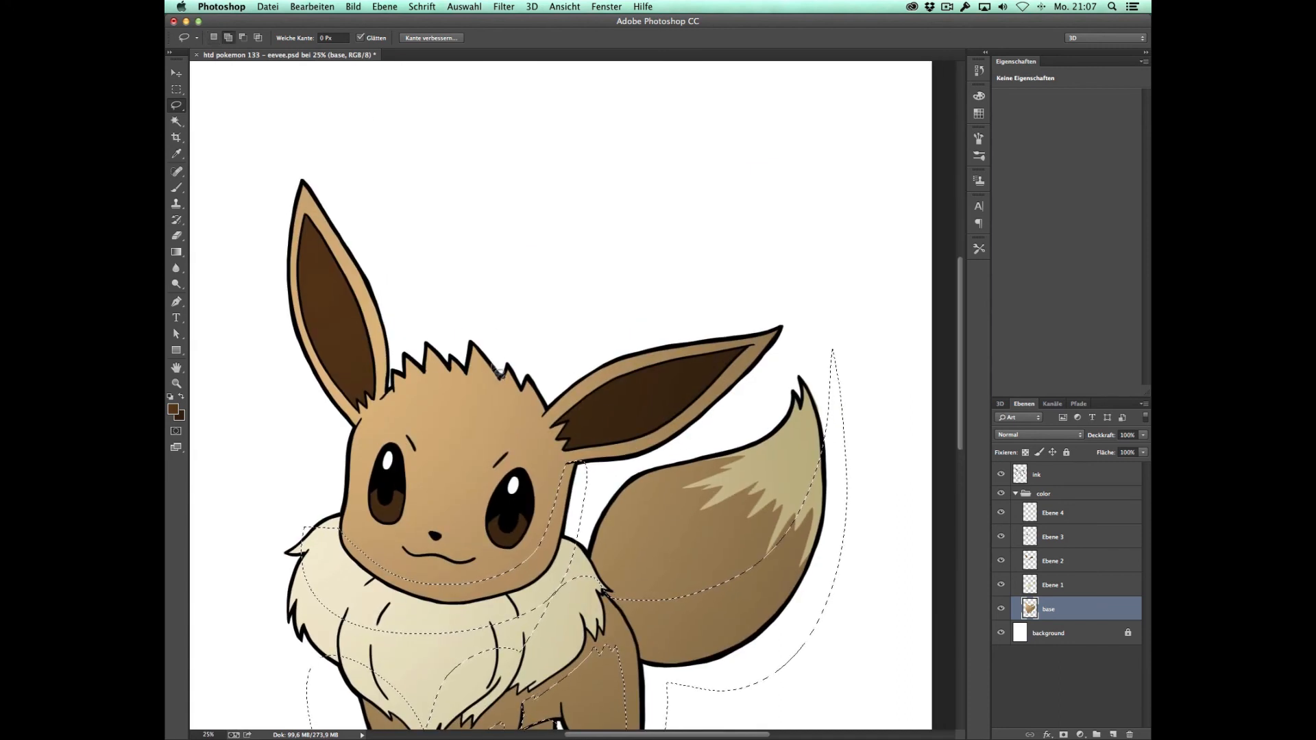
mouse_move(503, 381)
mouse_down()
mouse_move(474, 328)
mouse_move(532, 376)
mouse_move(508, 368)
mouse_move(516, 395)
mouse_move(531, 378)
mouse_move(550, 421)
mouse_move(526, 352)
mouse_move(451, 318)
mouse_move(467, 380)
mouse_move(435, 352)
mouse_move(439, 371)
mouse_move(454, 376)
mouse_move(306, 200)
mouse_move(346, 258)
mouse_up()
mouse_move(381, 401)
mouse_down()
mouse_move(397, 340)
mouse_move(361, 229)
mouse_move(304, 175)
mouse_up()
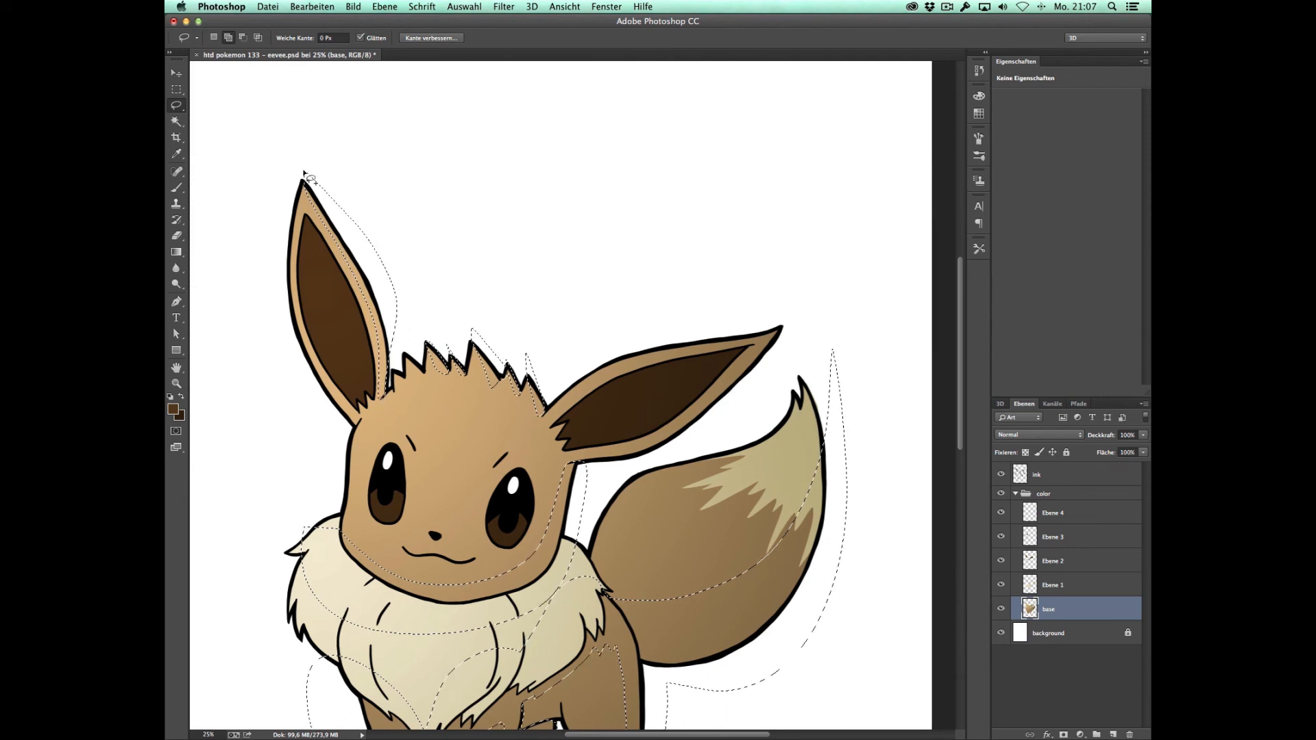
drag(573, 471, 603, 461)
mouse_move(702, 419)
mouse_down()
mouse_move(812, 306)
mouse_move(777, 370)
mouse_move(675, 458)
mouse_move(591, 478)
mouse_up()
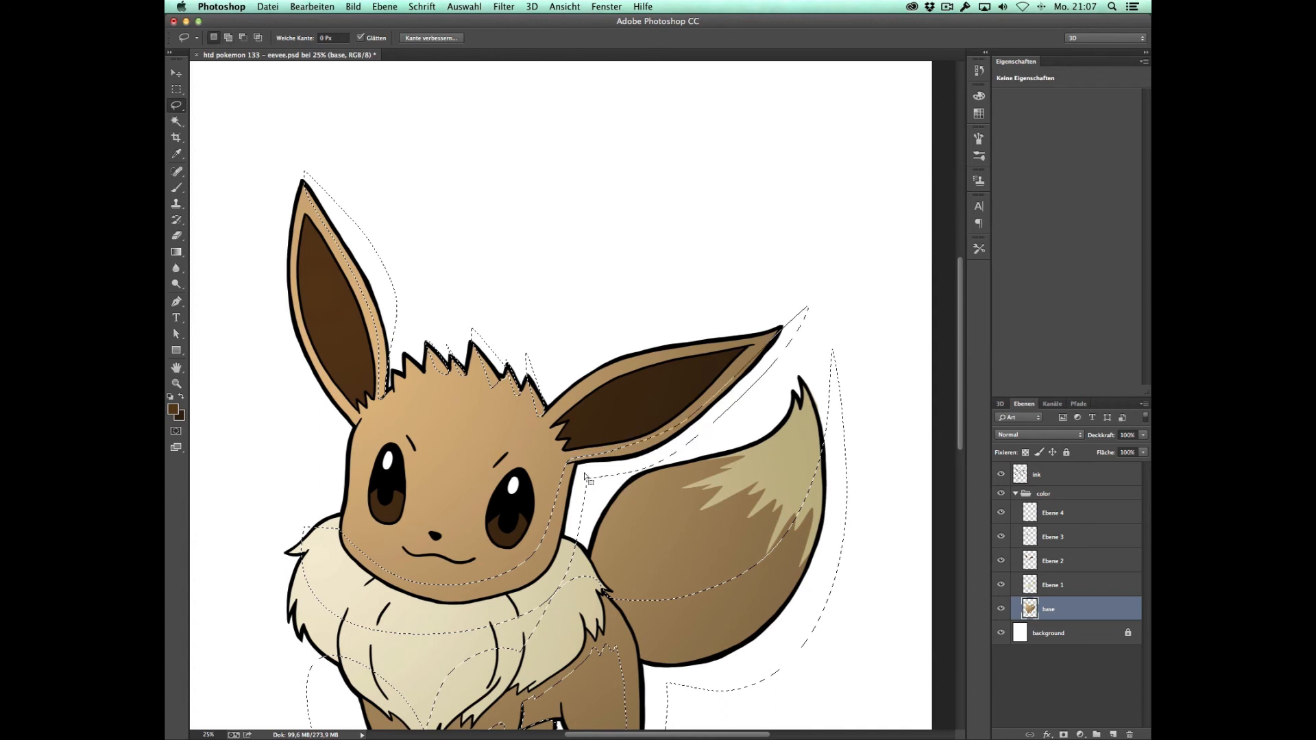
Step: Darken the selected base-layer shadows with Curves, mapping input 148 to output 124, and clear the selection
key(z)
alt+click(644, 433)
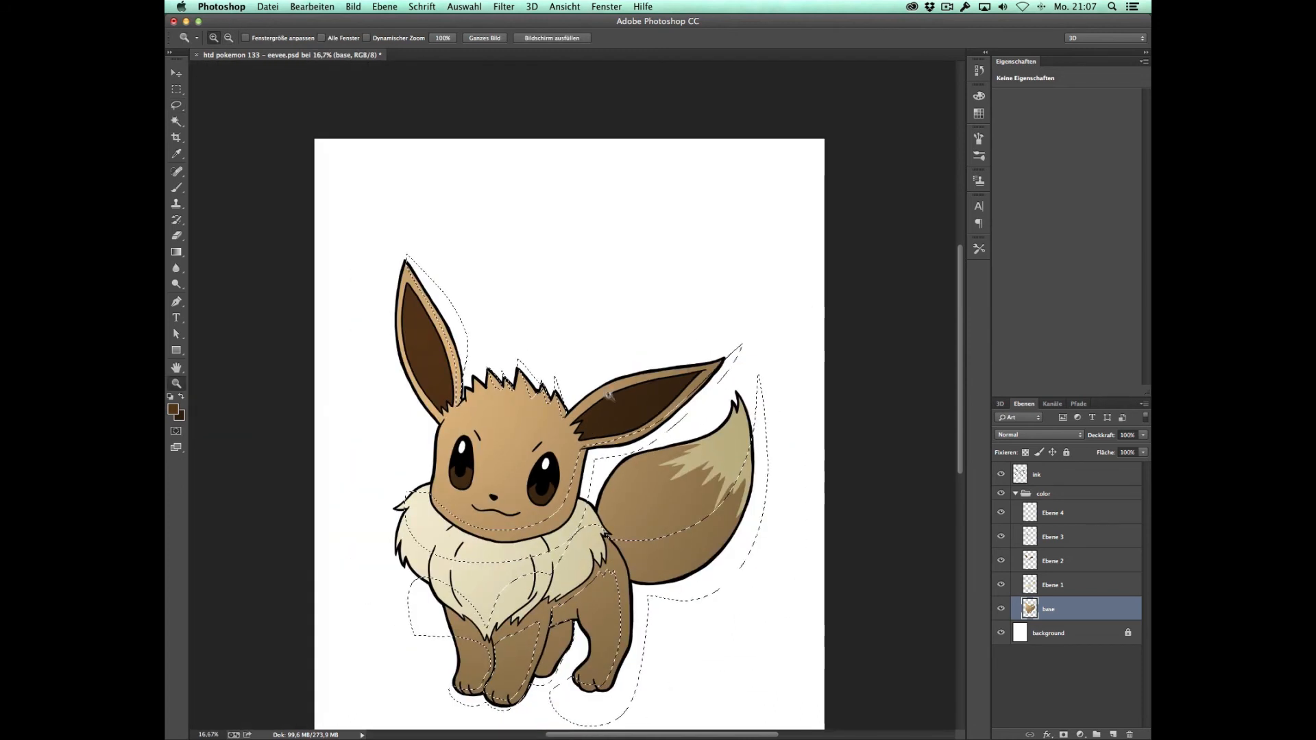
scroll(644, 433, down, 3)
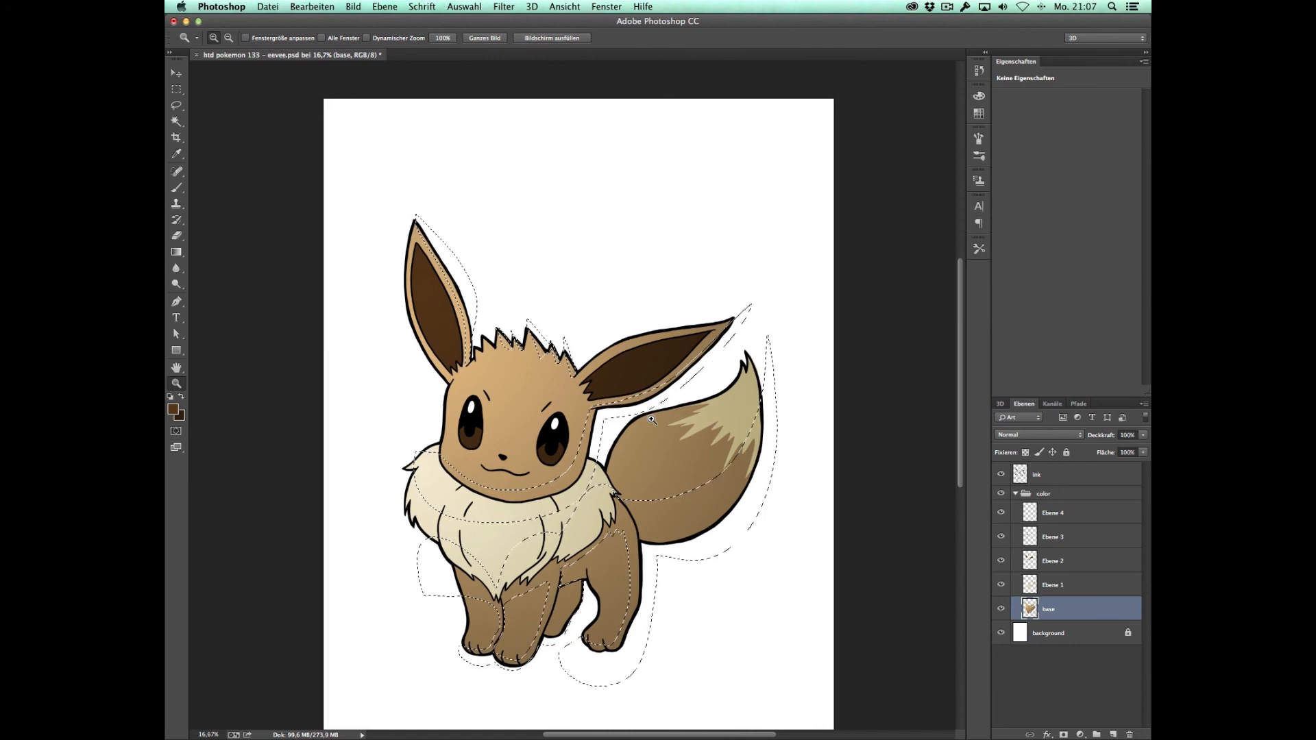
key(super+m)
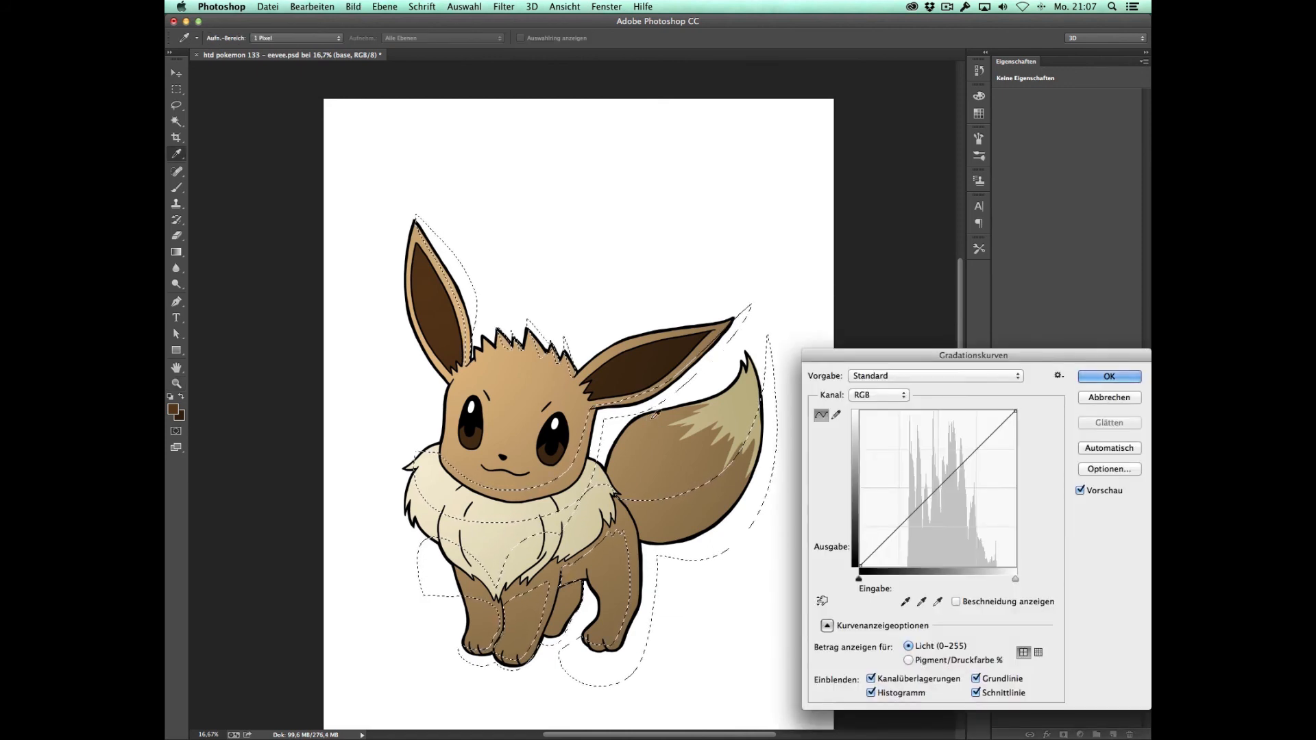
drag(969, 351, 849, 312)
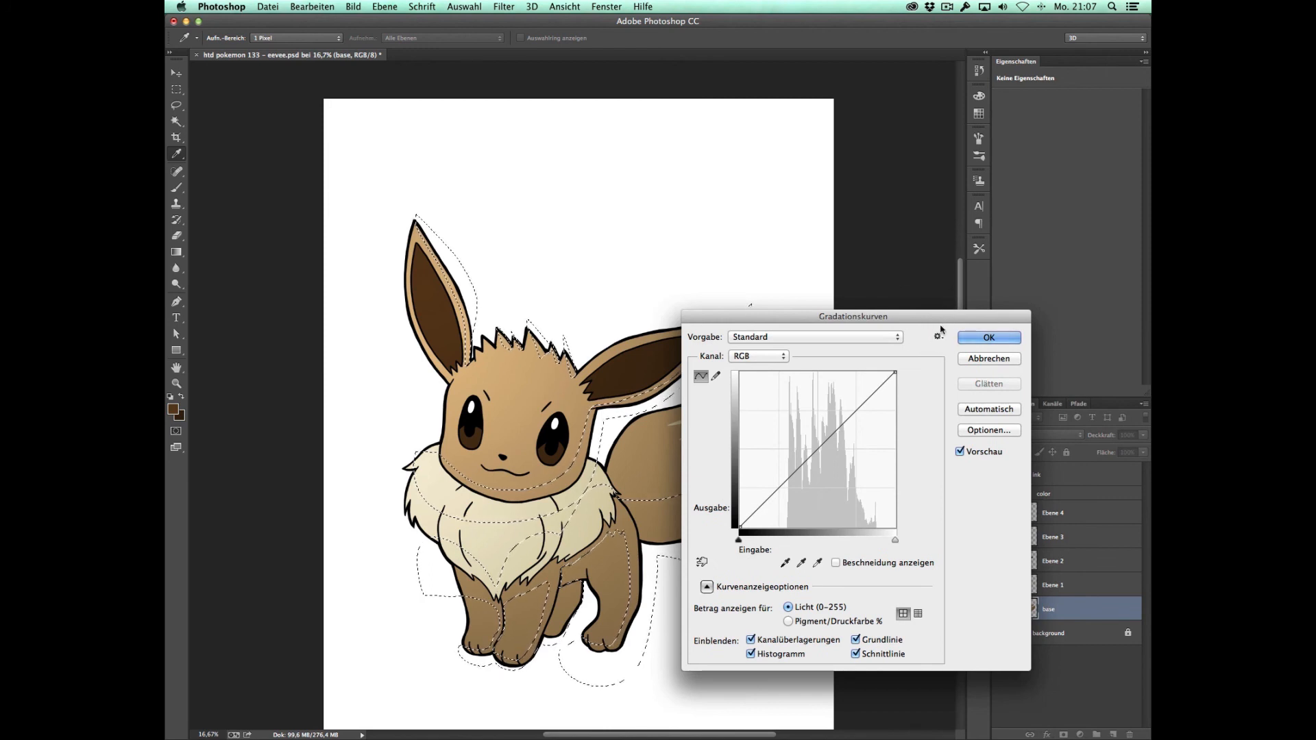
click(829, 441)
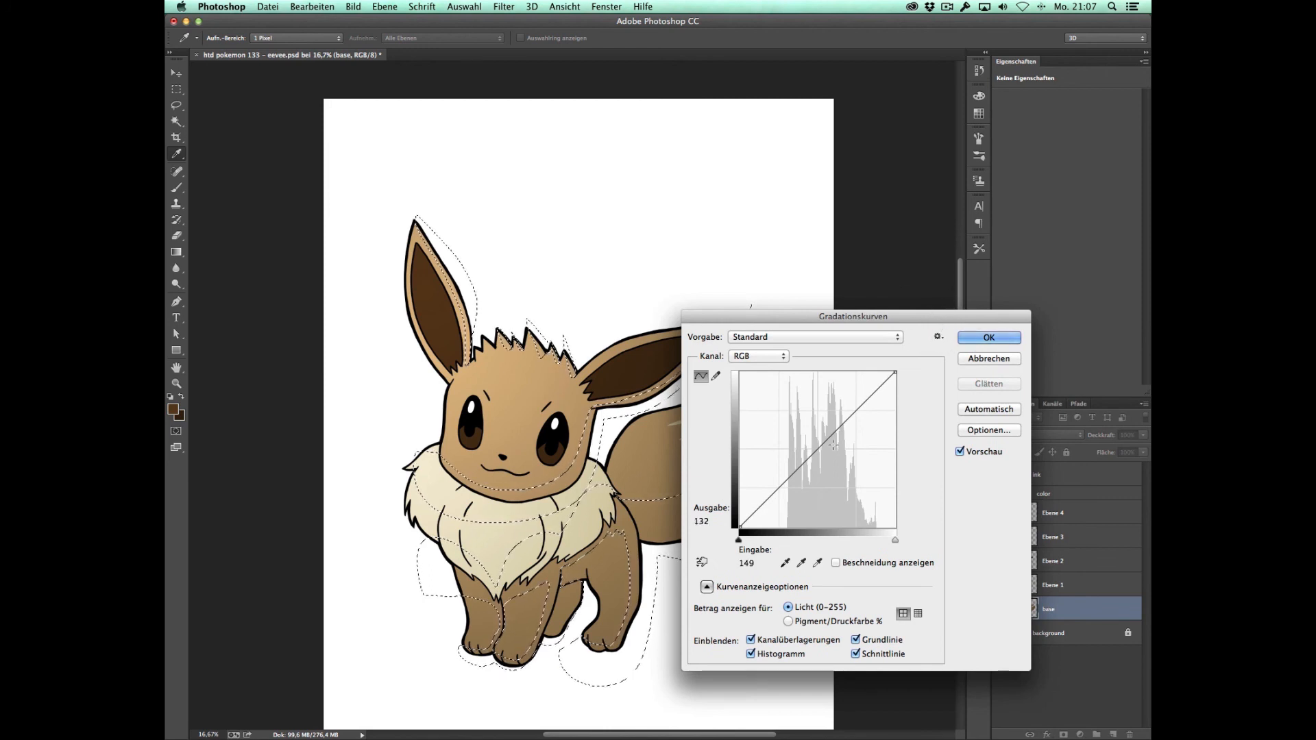
drag(828, 441, 835, 455)
drag(857, 316, 928, 292)
drag(904, 432, 901, 428)
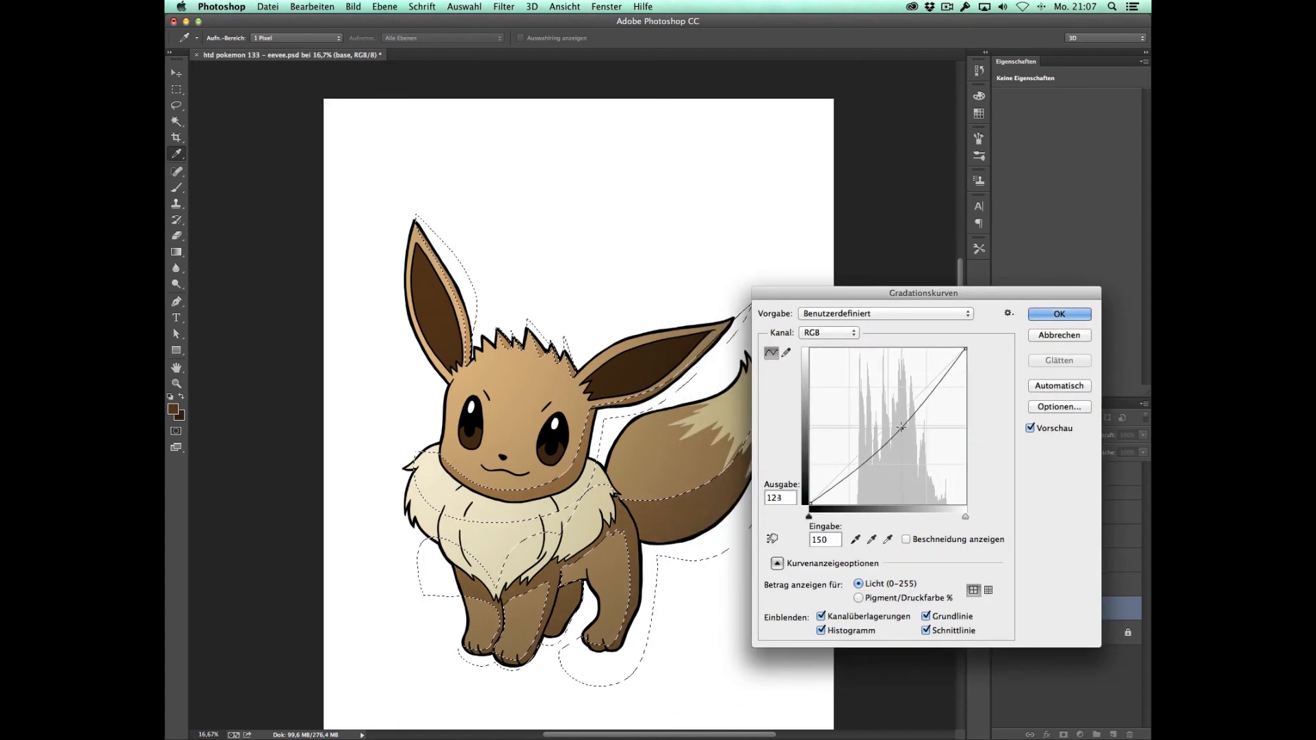
click(1059, 314)
key(m)
click(759, 550)
Step: On the Ebene 1 layer, lasso jagged shadow areas across the collar's lower part, under the chin and along the tail tip
key(z)
click(604, 511)
drag(592, 522, 684, 483)
key(super+0)
key(v)
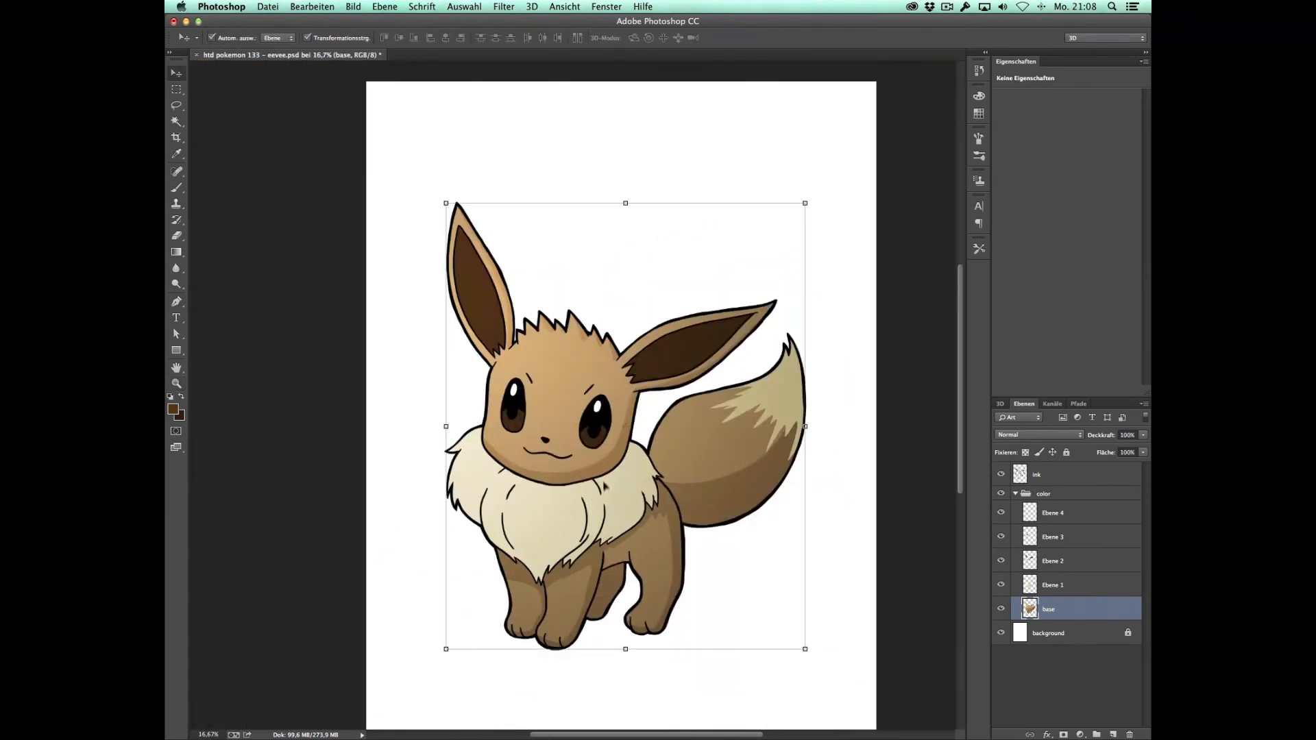
click(605, 484)
key(l)
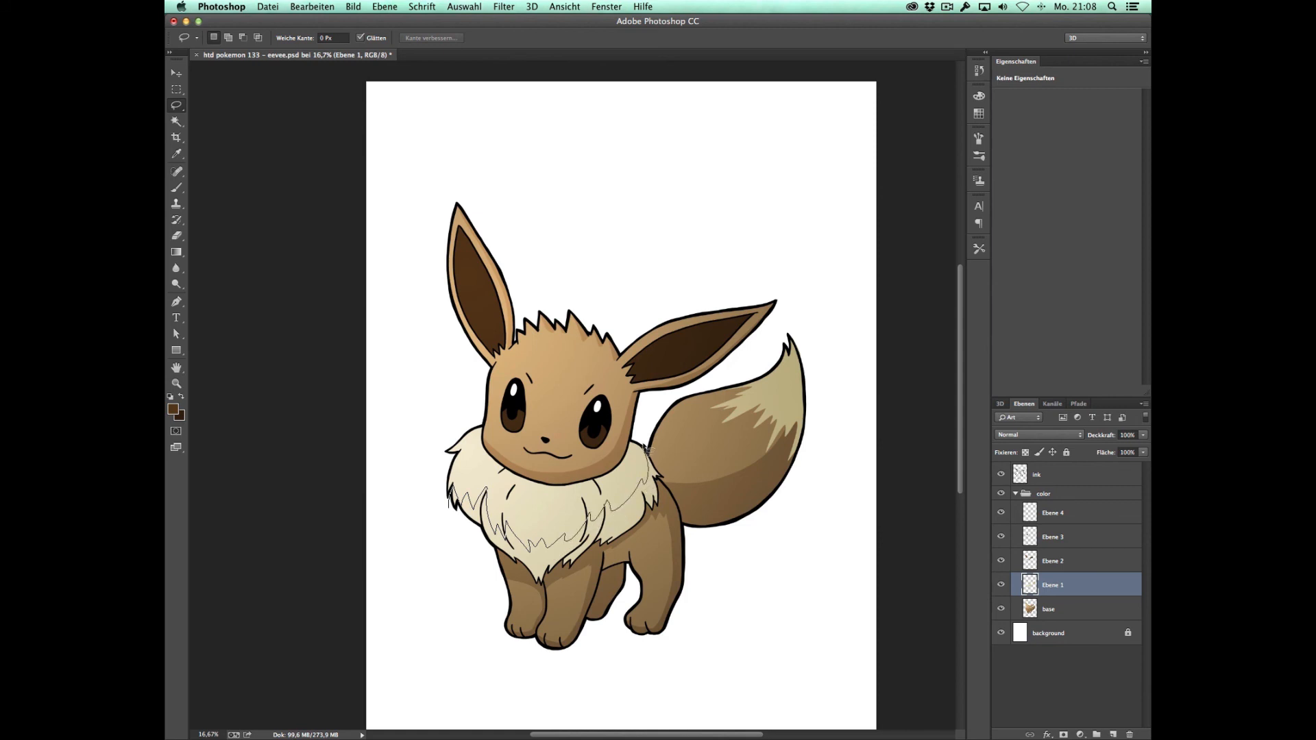
mouse_move(621, 581)
mouse_down()
mouse_move(485, 596)
mouse_move(409, 488)
mouse_up()
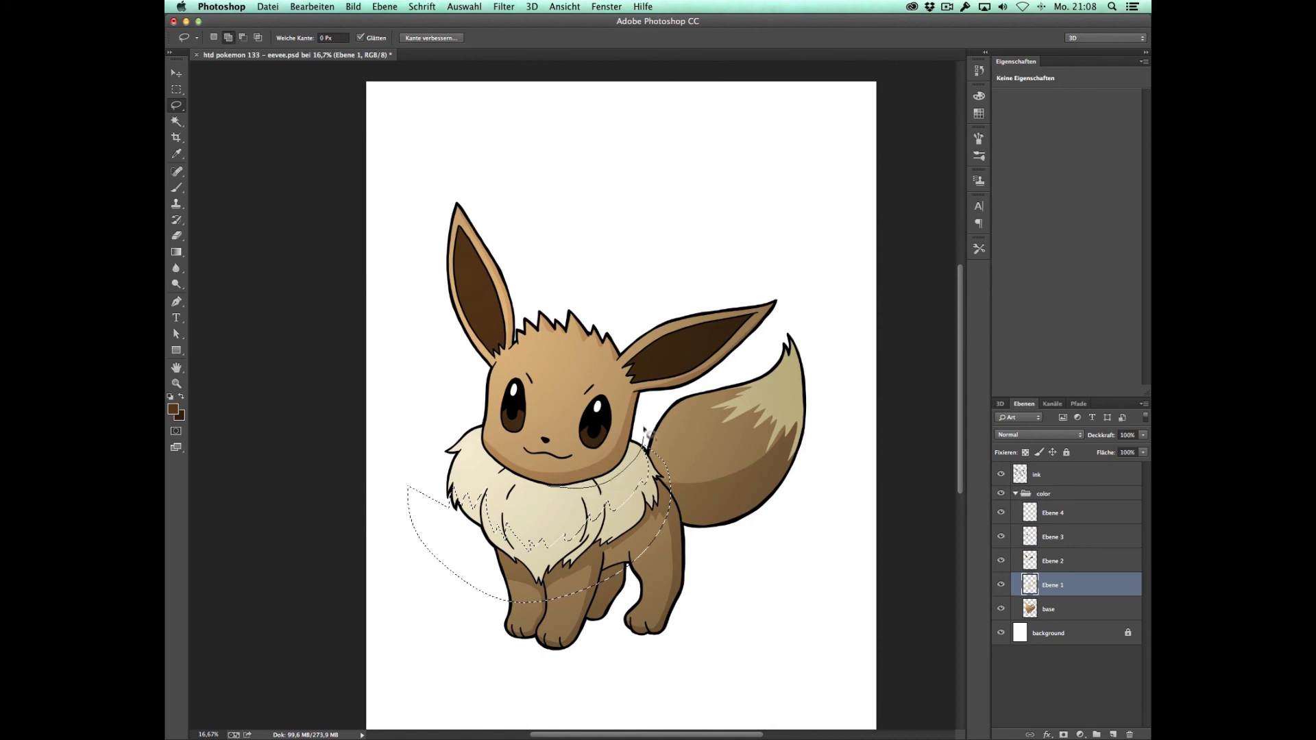
drag(553, 454, 546, 454)
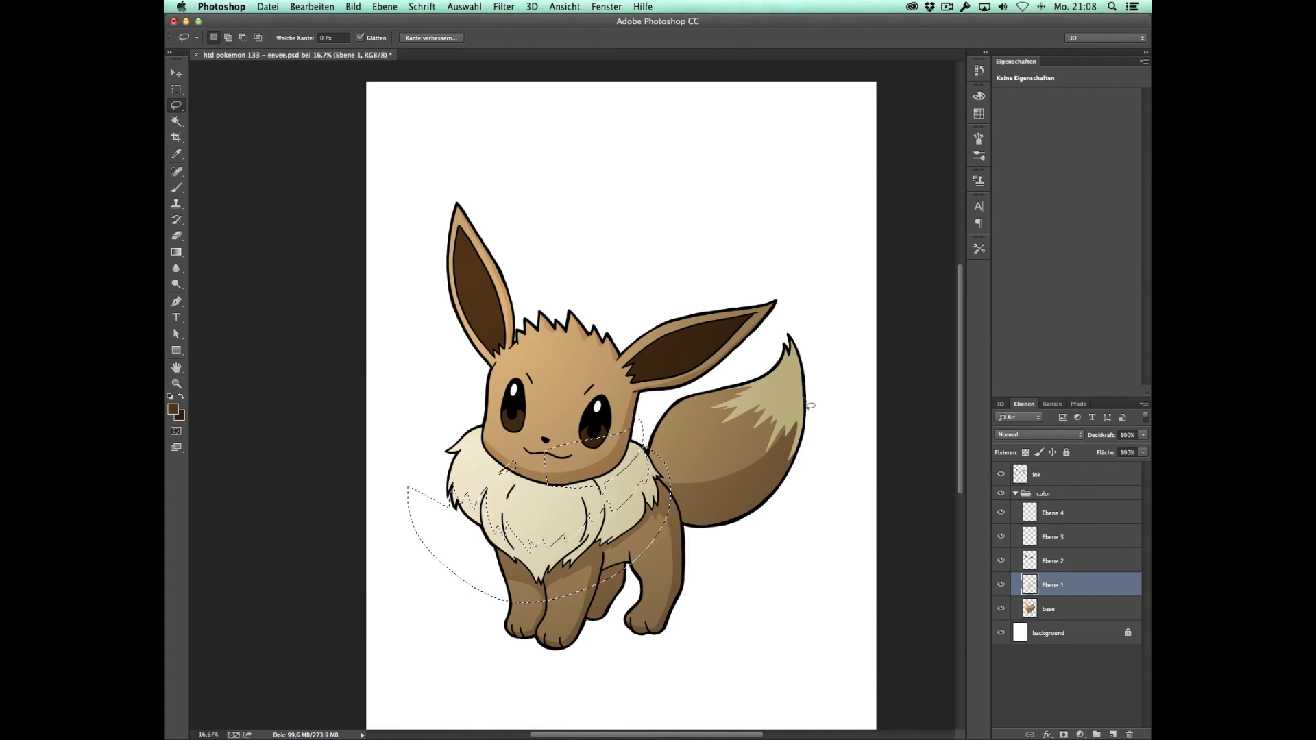
mouse_move(786, 435)
mouse_down()
mouse_move(789, 324)
mouse_move(792, 521)
mouse_move(761, 504)
mouse_up()
Step: Darken the selected cream fur with Curves, mapping input 161 to output 114, and clear the selection
key(ctrl+m)
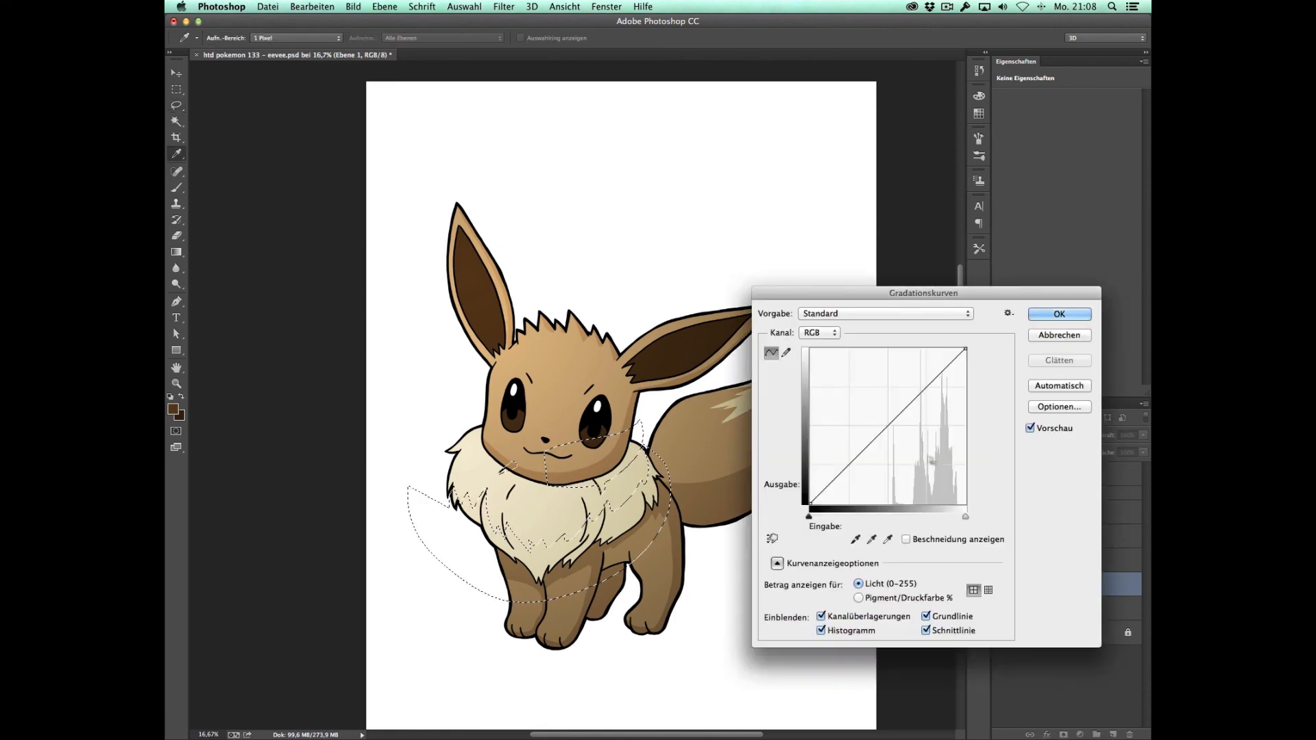
drag(930, 436, 908, 434)
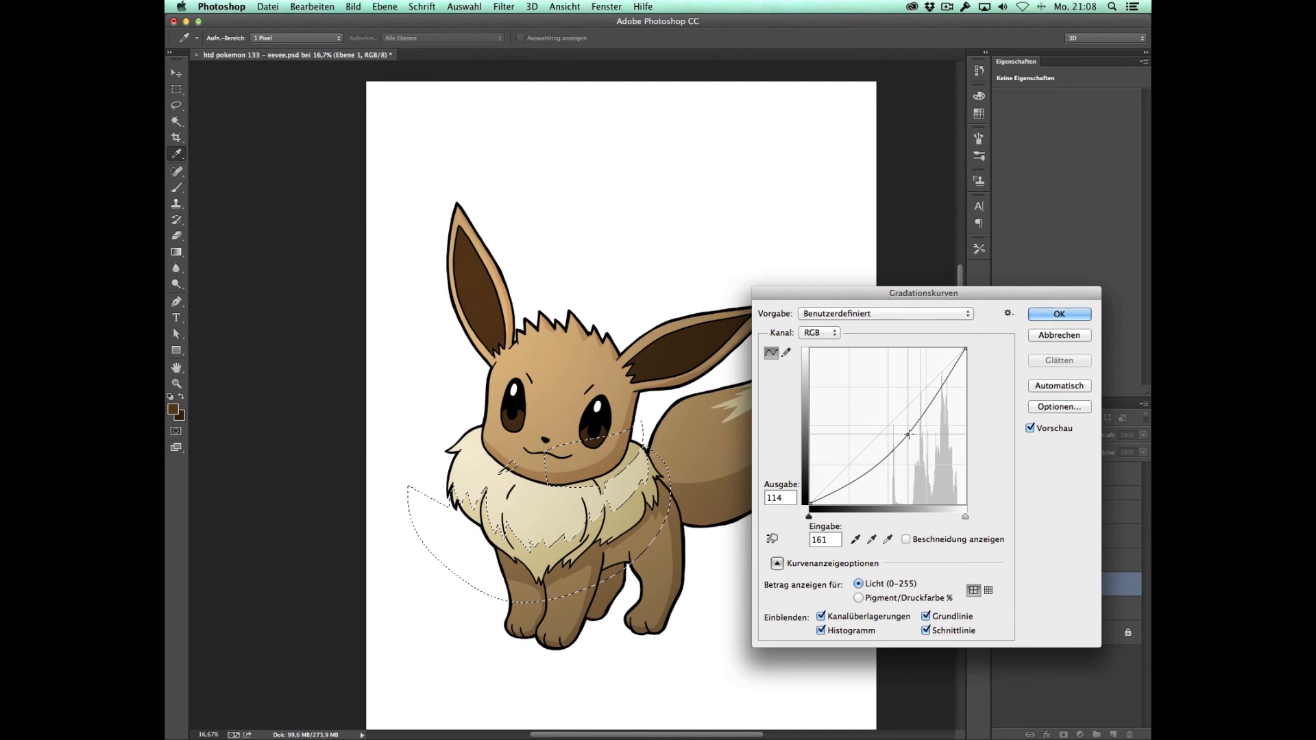
click(1059, 313)
key(ctrl+d)
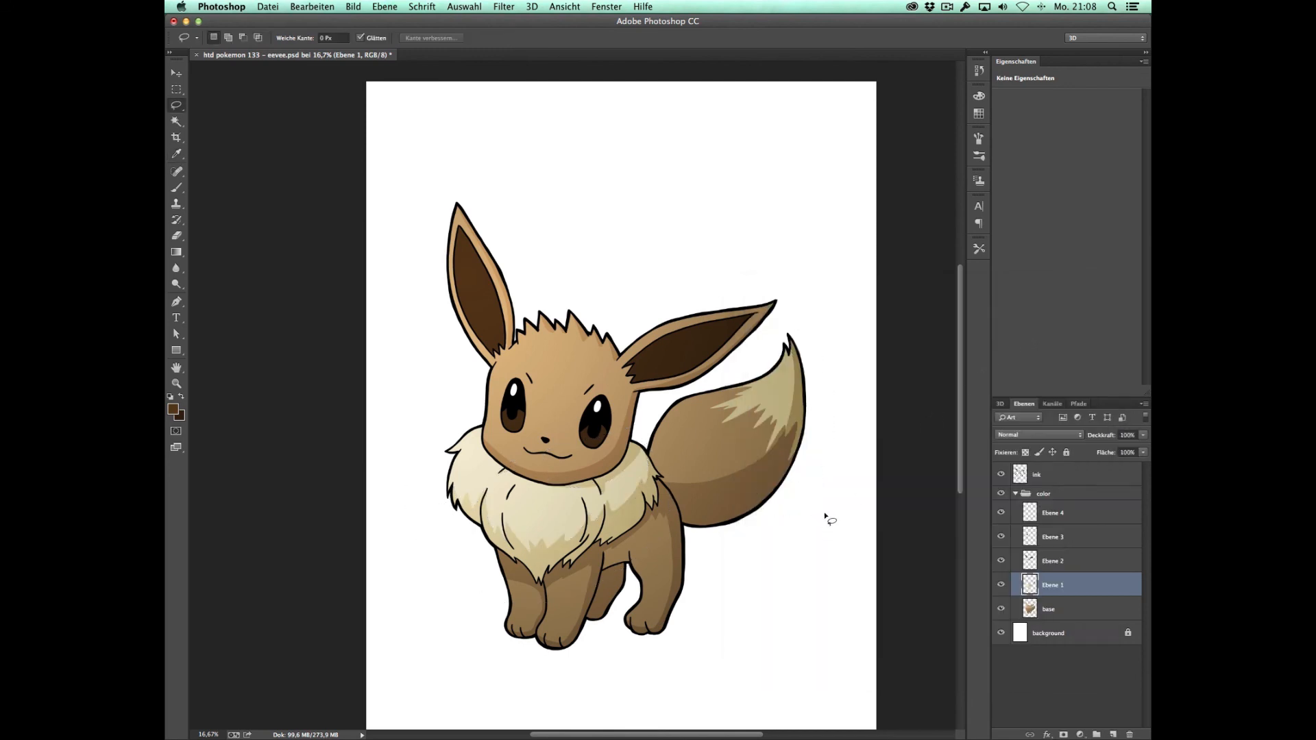
Step: On the Ebene 2 layer, lasso jagged fur-shaped shadow areas inside both ears
key(v)
click(645, 281)
key(z)
click(638, 354)
key(v)
click(420, 302)
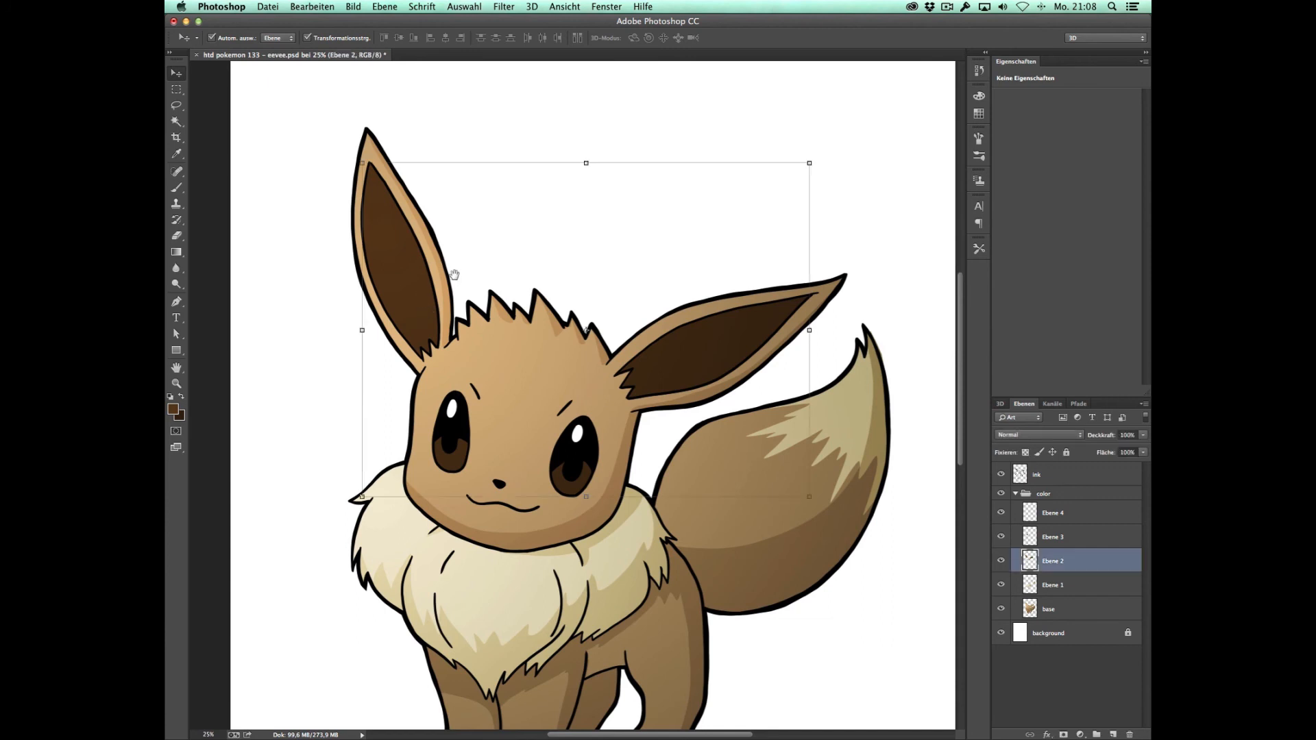
scroll(420, 302, up, 2)
key(l)
mouse_move(380, 299)
mouse_down()
mouse_move(418, 357)
mouse_move(442, 322)
mouse_move(444, 271)
mouse_move(397, 391)
mouse_move(384, 370)
mouse_up()
mouse_move(380, 272)
mouse_down()
mouse_move(384, 220)
mouse_move(413, 248)
mouse_up()
drag(380, 170, 354, 286)
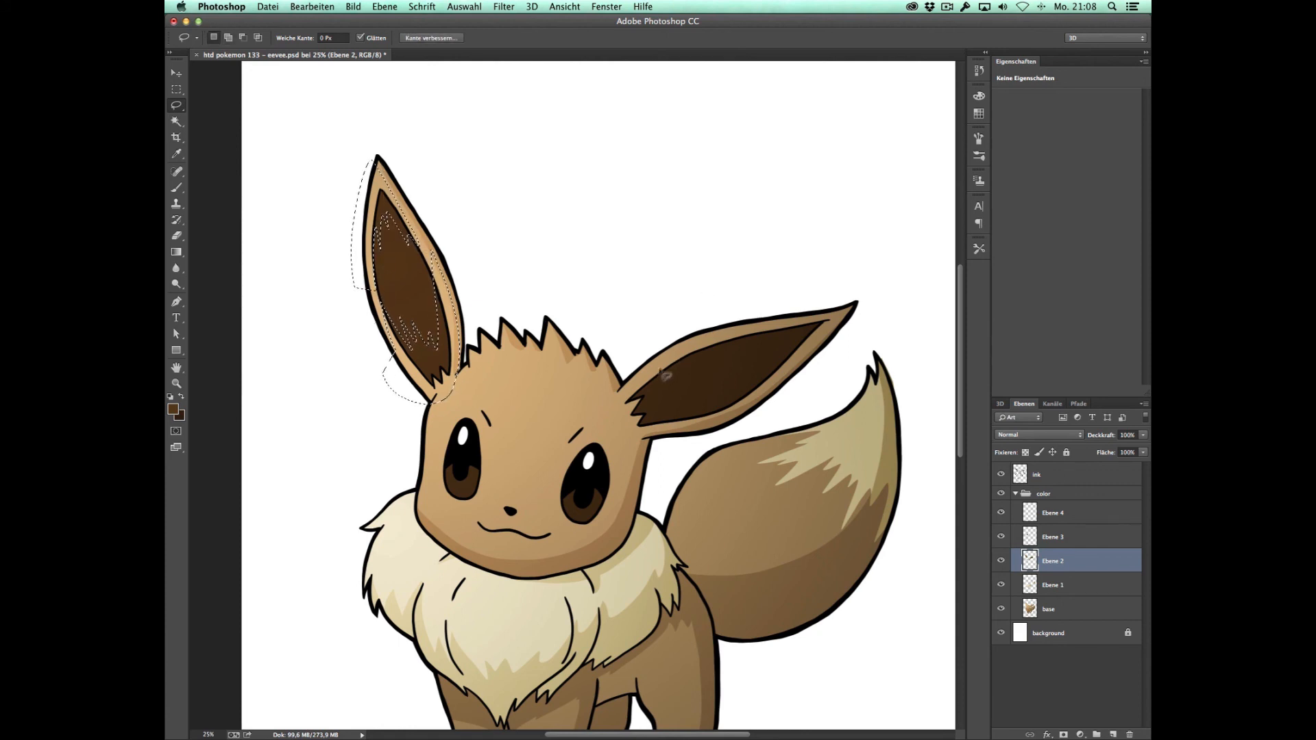
mouse_move(644, 370)
mouse_down()
mouse_move(732, 340)
mouse_move(669, 401)
mouse_move(713, 398)
mouse_move(695, 411)
mouse_move(582, 439)
mouse_move(680, 330)
mouse_move(789, 330)
mouse_move(833, 351)
mouse_move(796, 298)
mouse_move(782, 333)
mouse_up()
Step: Darken the selected inner-ear shadows with a lowered Curves midpoint and clear the selection
key(ctrl+m)
drag(911, 404, 911, 446)
click(1059, 313)
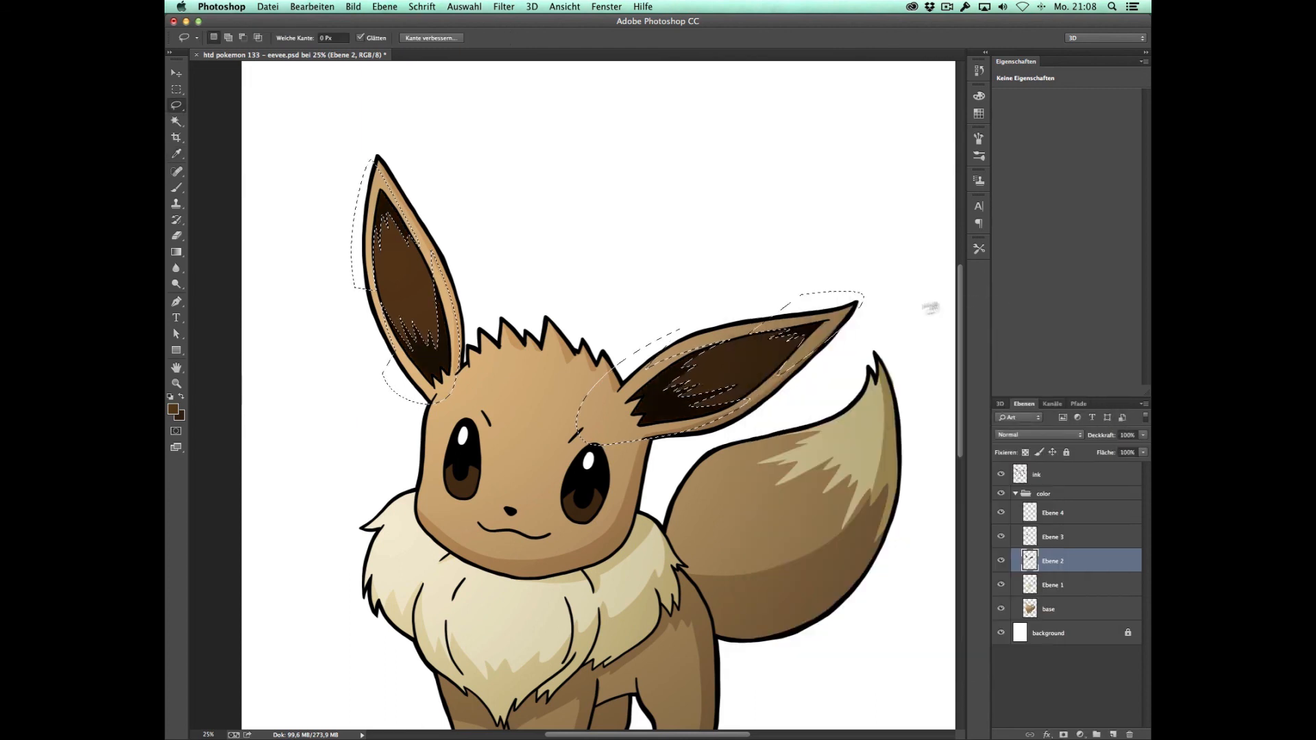
key(ctrl+d)
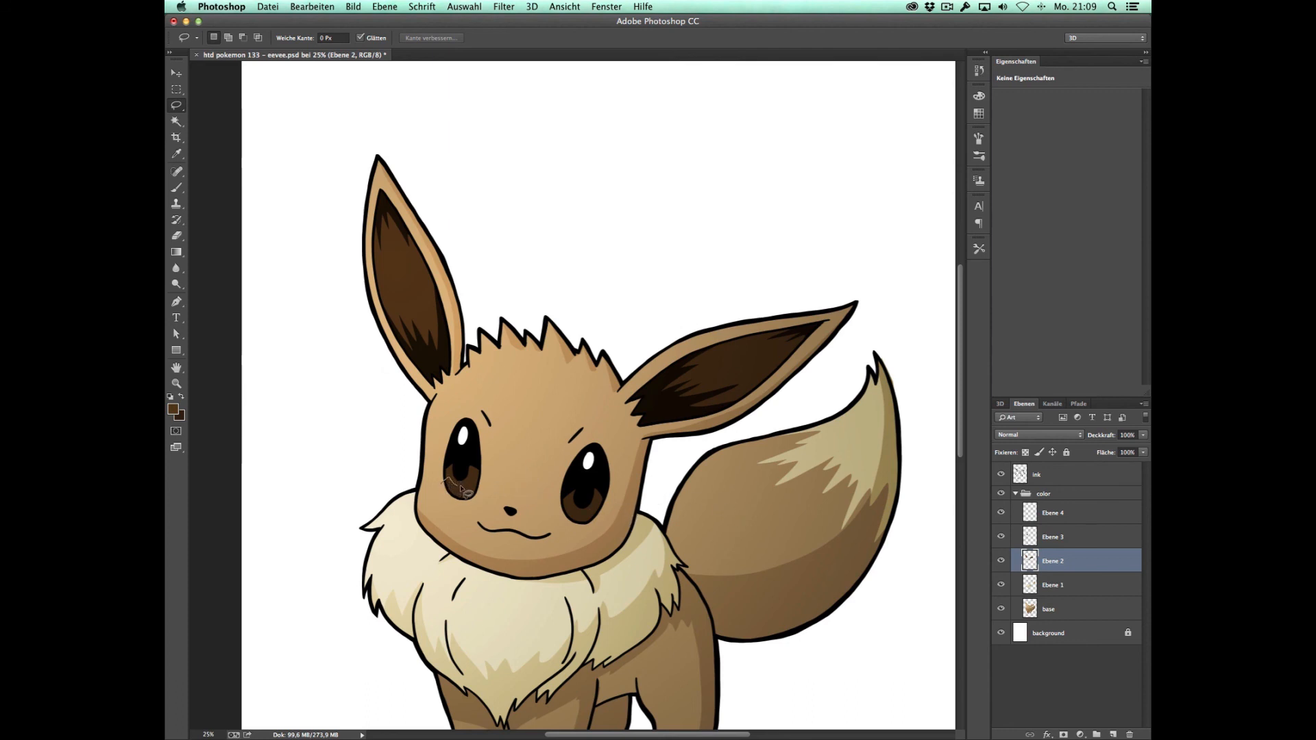
Step: Lasso the upper part of both irises, darken it with Curves and clear the selection
drag(432, 495, 430, 488)
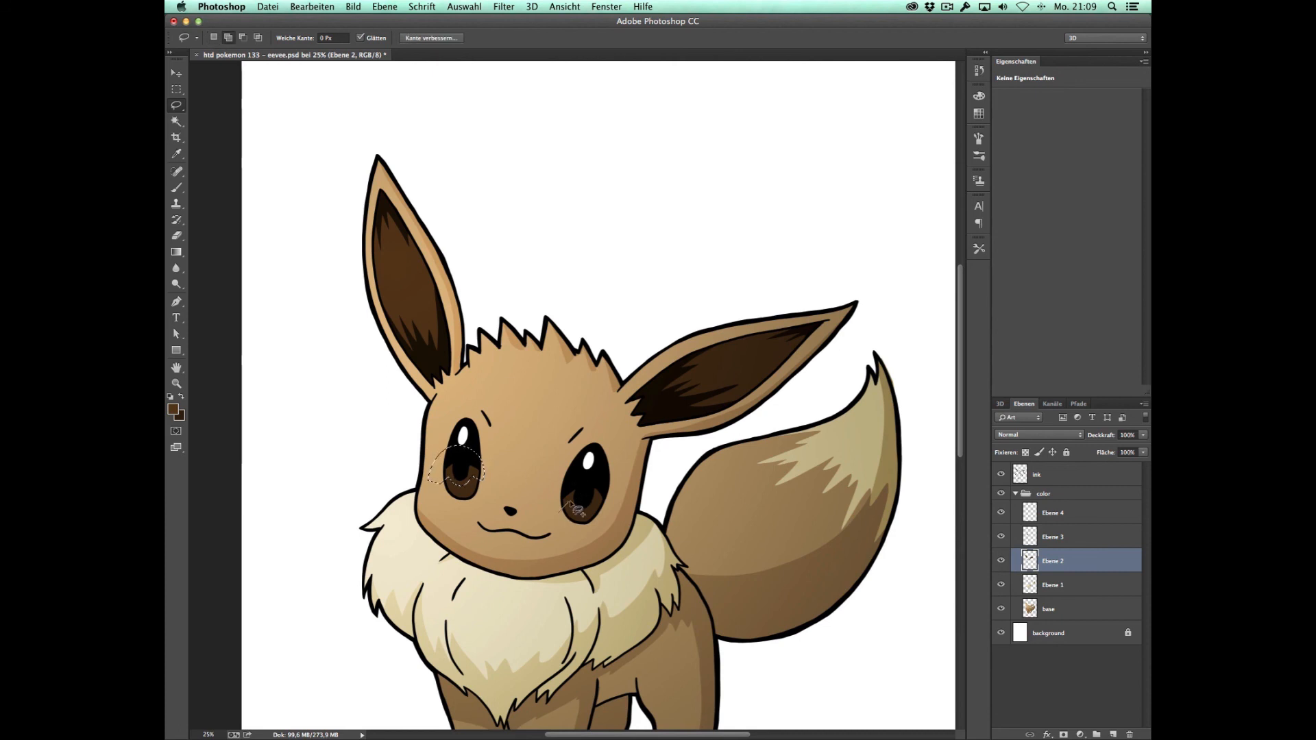
drag(616, 498, 560, 510)
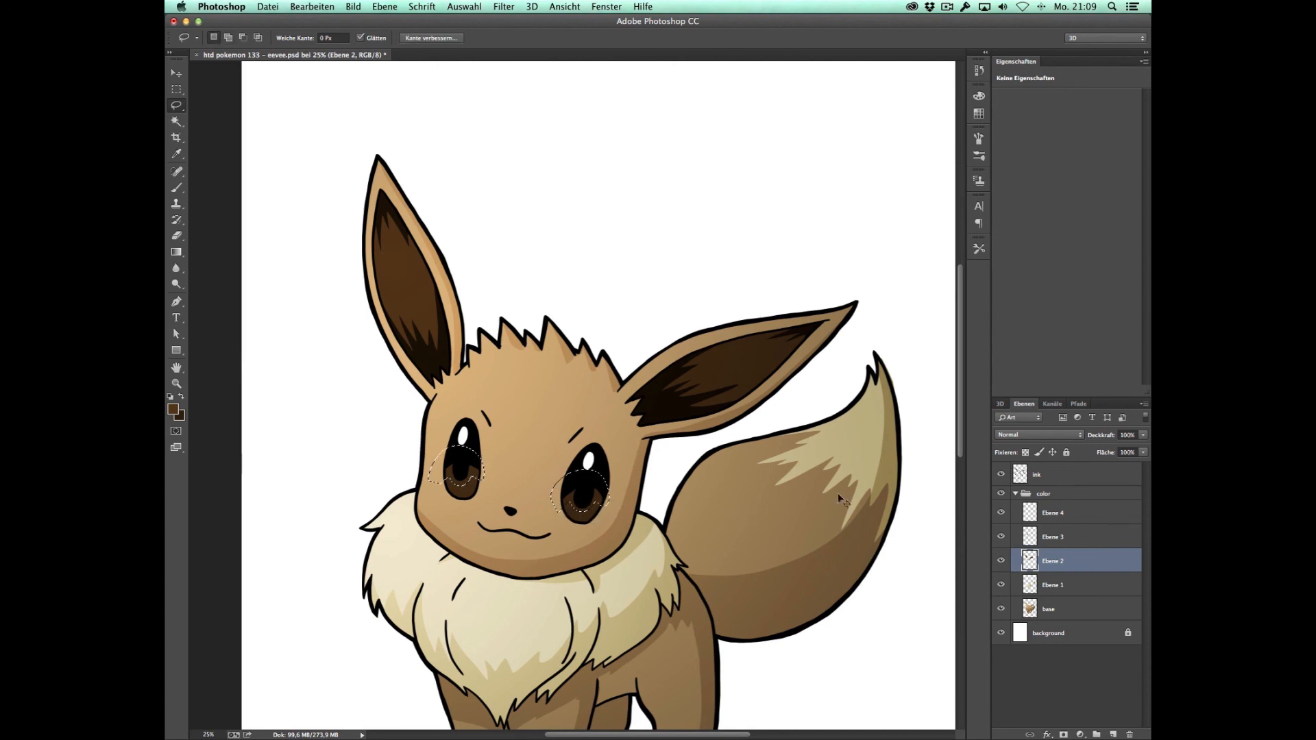
key(ctrl+m)
drag(895, 428, 896, 431)
click(1032, 319)
key(ctrl+d)
Step: Clear the iris selection and lasso jagged highlight shapes on the shoulder side and front of the cream collar fur
drag(727, 533, 743, 470)
key(z)
alt+click(722, 440)
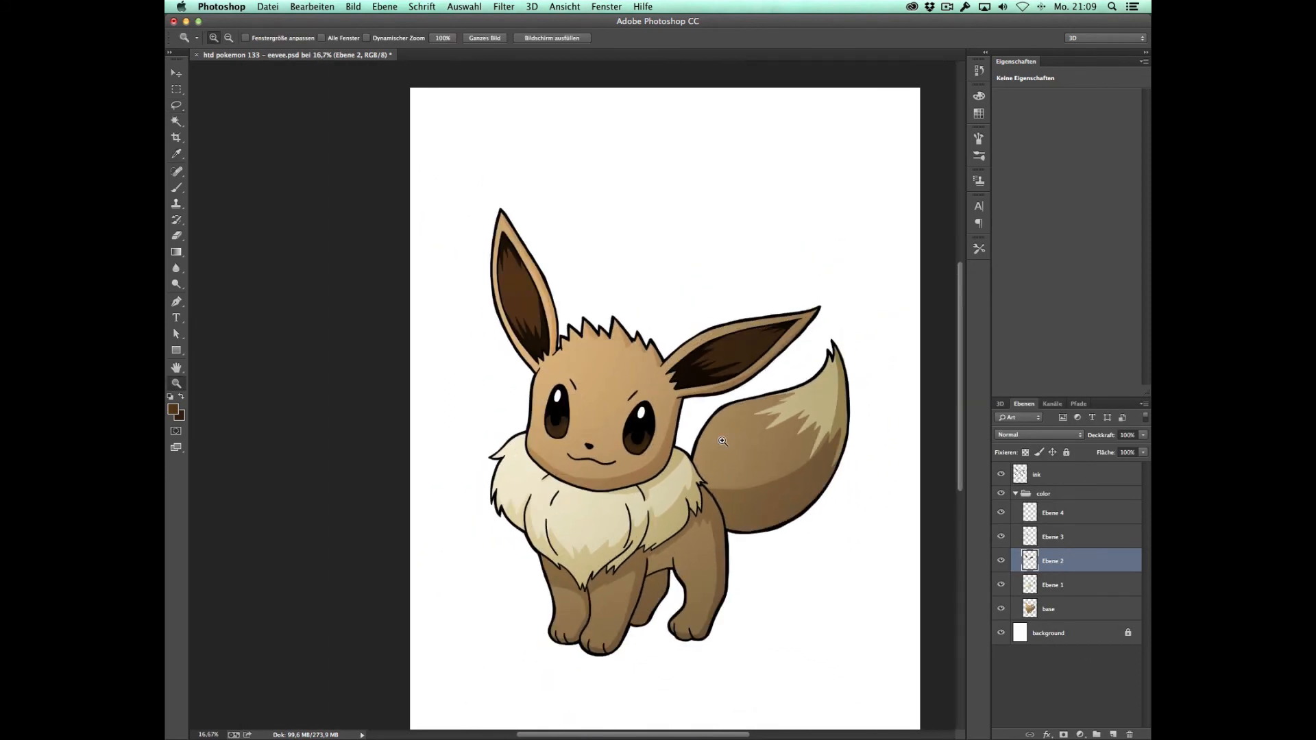
key(l)
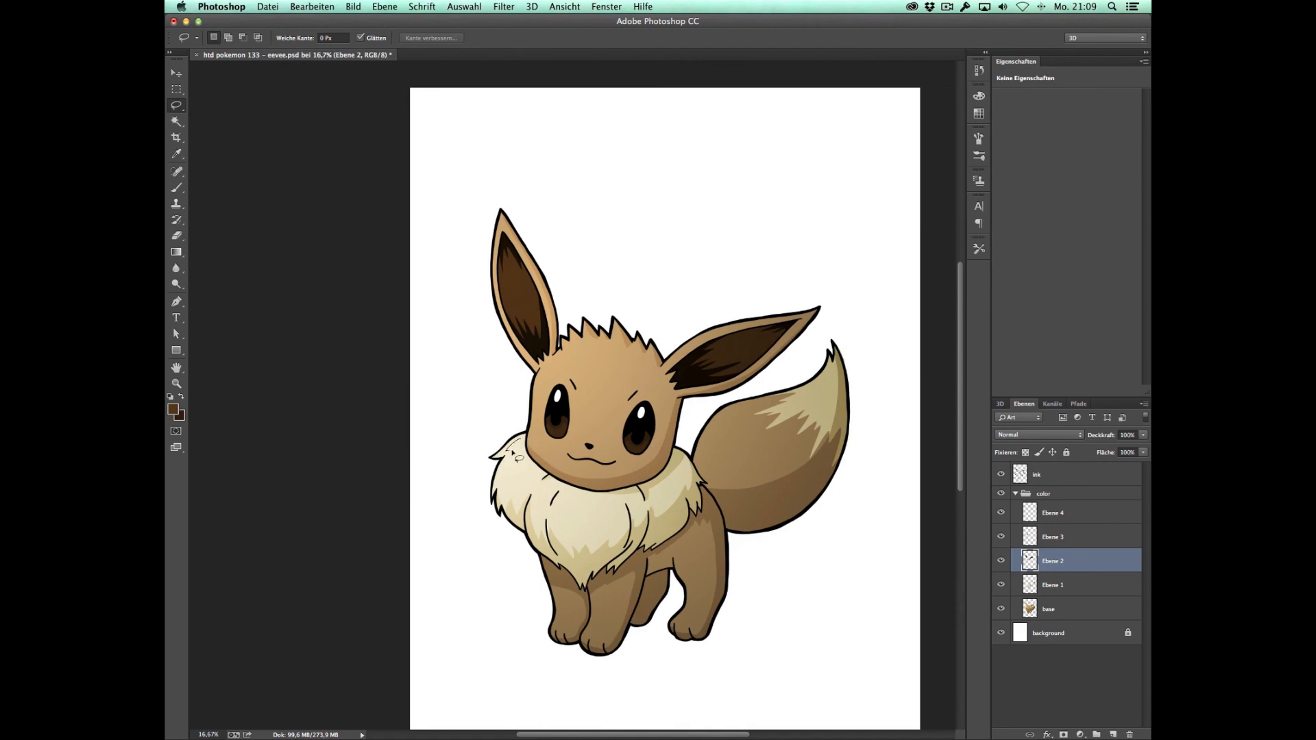
drag(503, 486, 520, 439)
drag(525, 458, 515, 437)
key(shift)
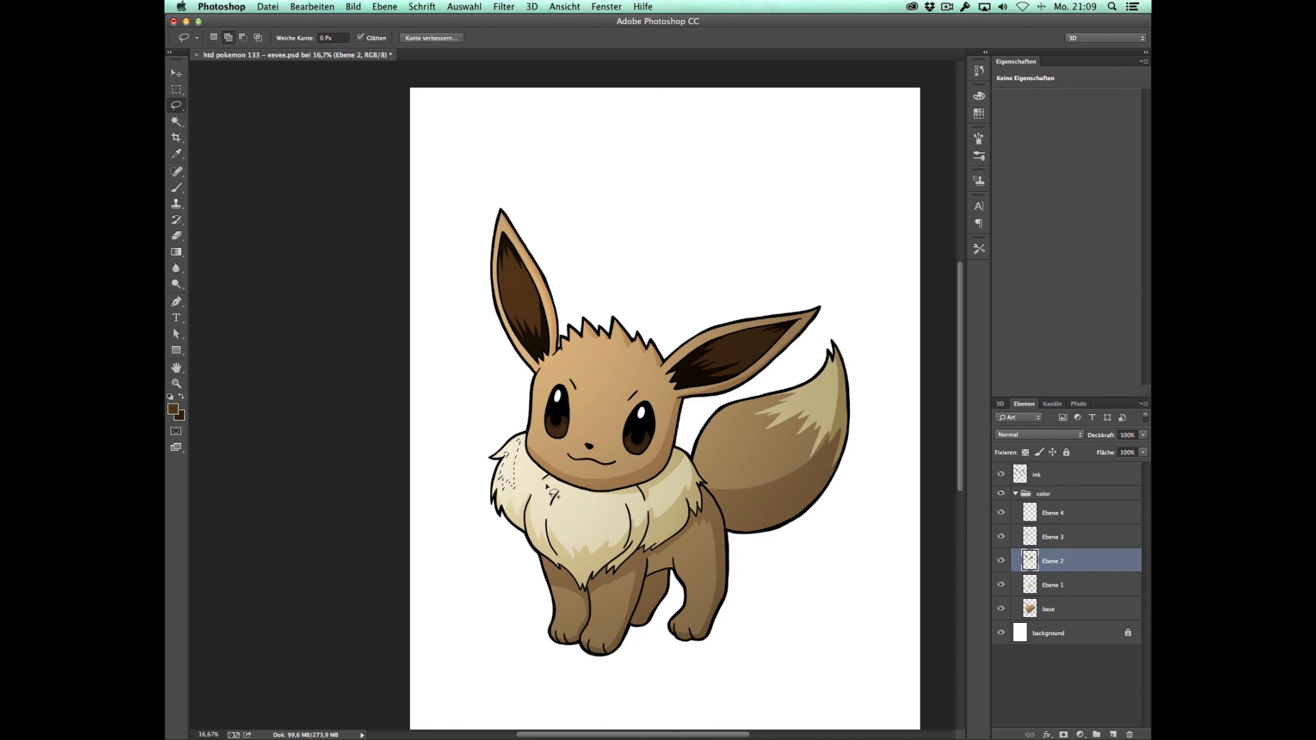
mouse_move(546, 483)
mouse_down()
mouse_move(582, 494)
mouse_move(562, 514)
mouse_up()
Step: On the Ebene 1 layer, brighten the selected collar highlights by raising the Curves midpoint and clear the selection
click(1063, 574)
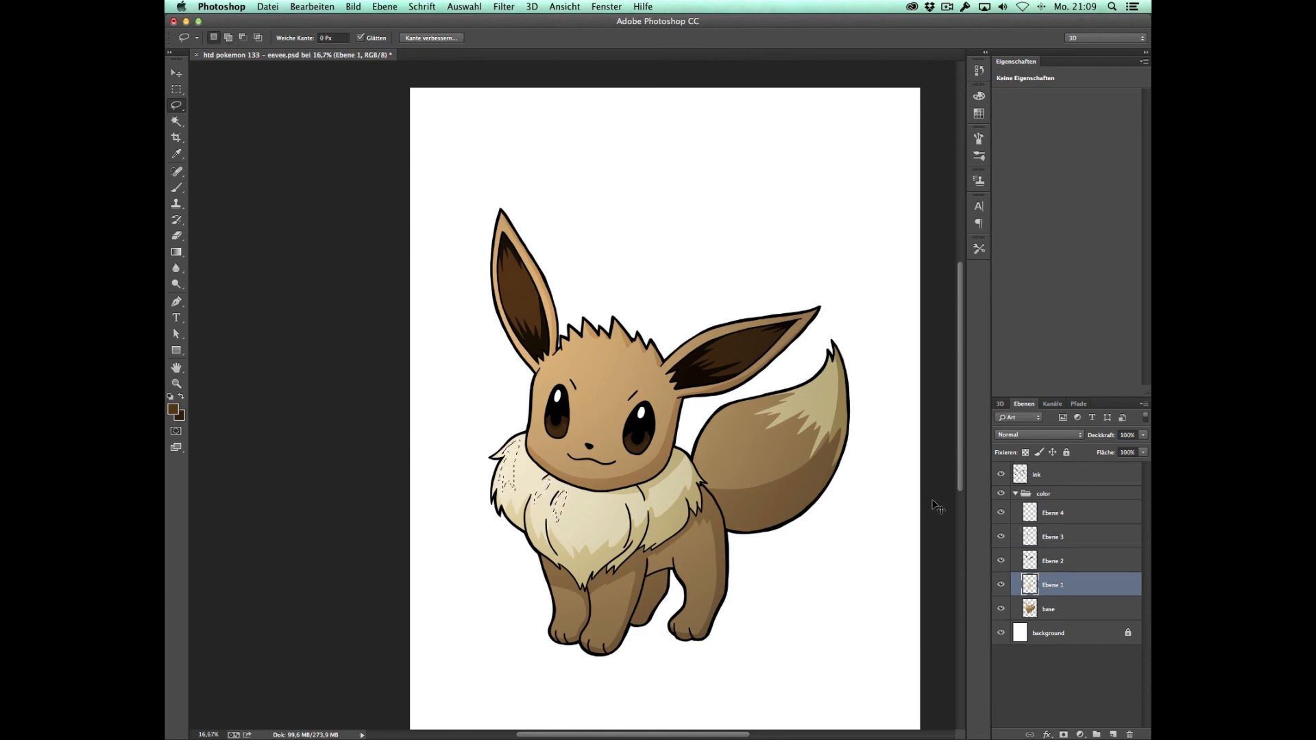
key(super+m)
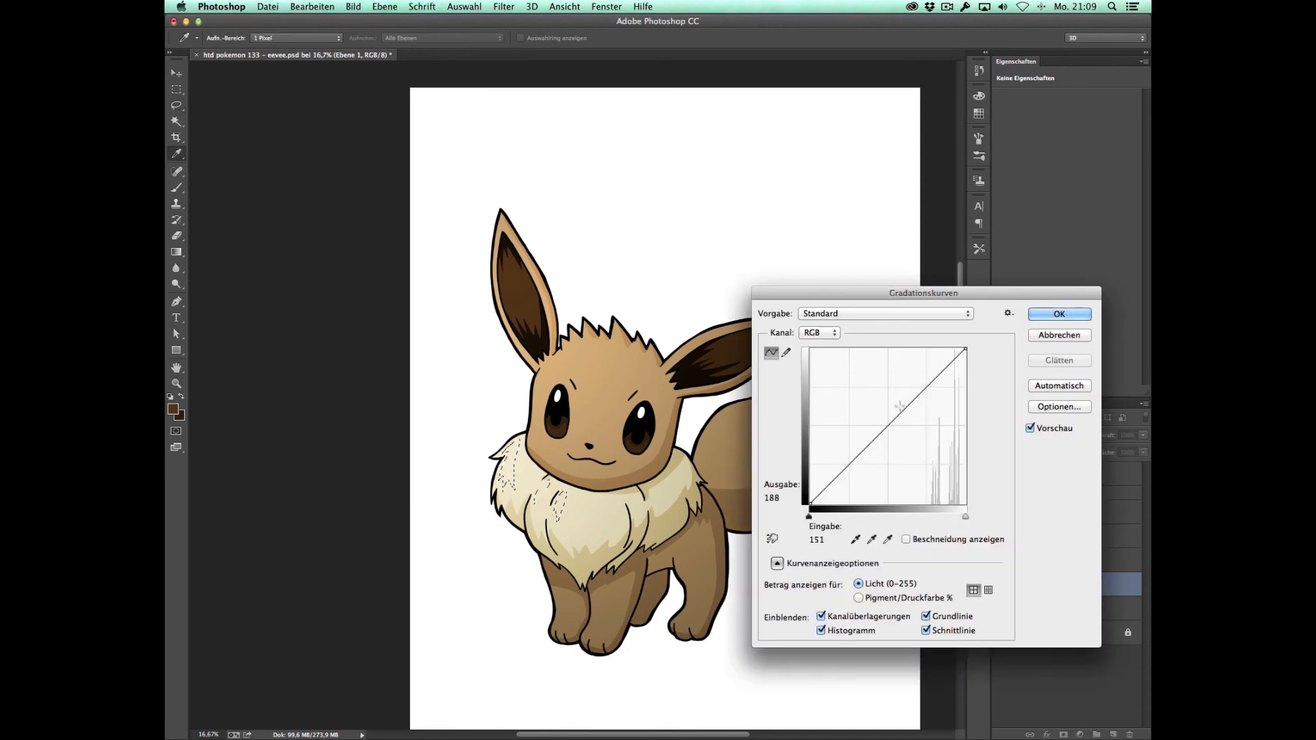
mouse_move(898, 412)
mouse_down()
mouse_move(908, 435)
mouse_move(882, 404)
mouse_up()
key(Return)
key(m)
click(815, 542)
scroll(778, 538, down, 2)
scroll(779, 537, right, 3)
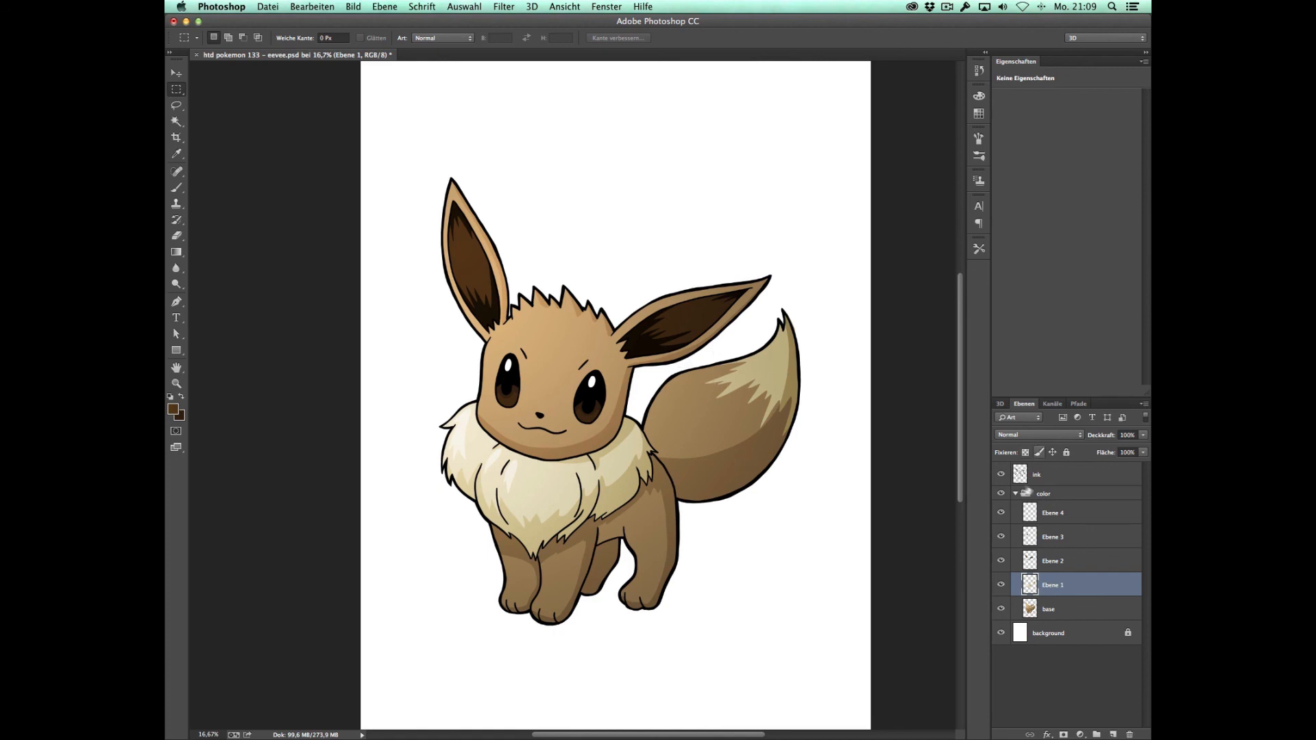
Step: Add a new layer above the ink layer and clip it to the line art
click(1048, 478)
click(1113, 734)
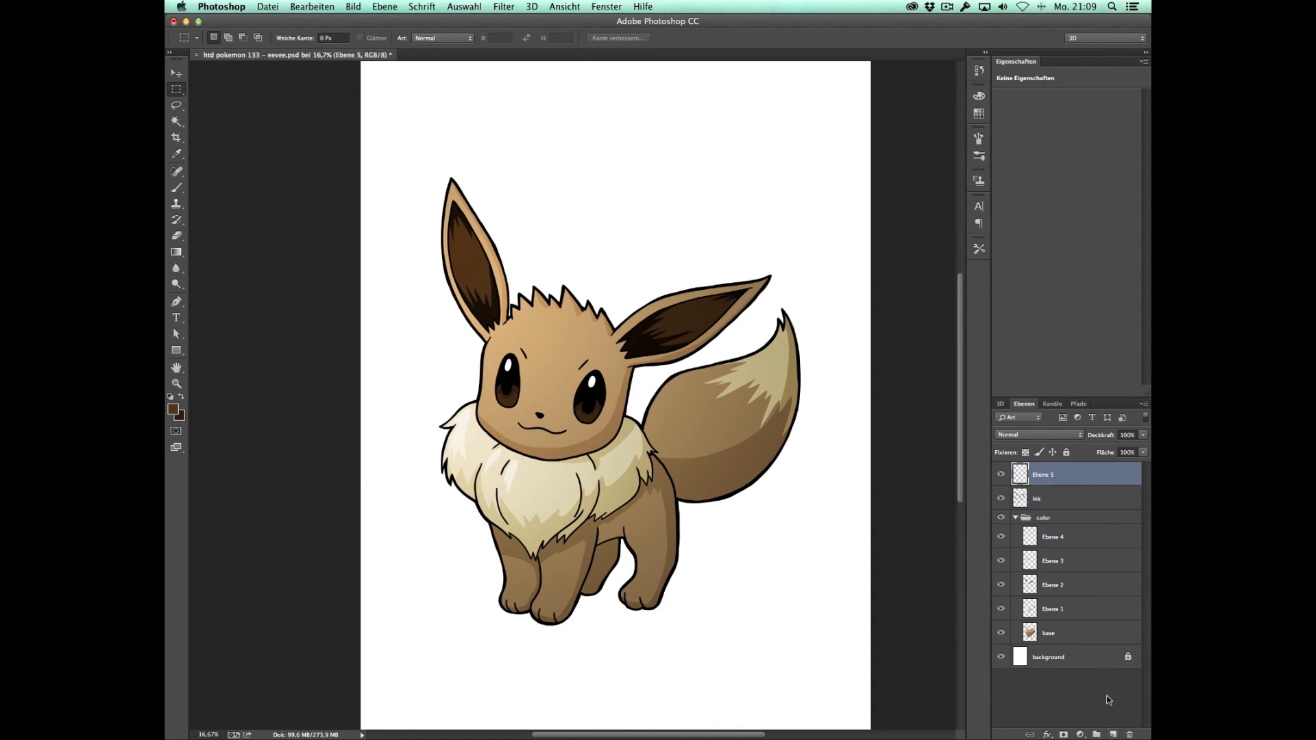
alt+click(1054, 486)
Step: Sample the brown fur, darken it to a deep brown, and fill the clipped layer with it to recolour the line art
key(b)
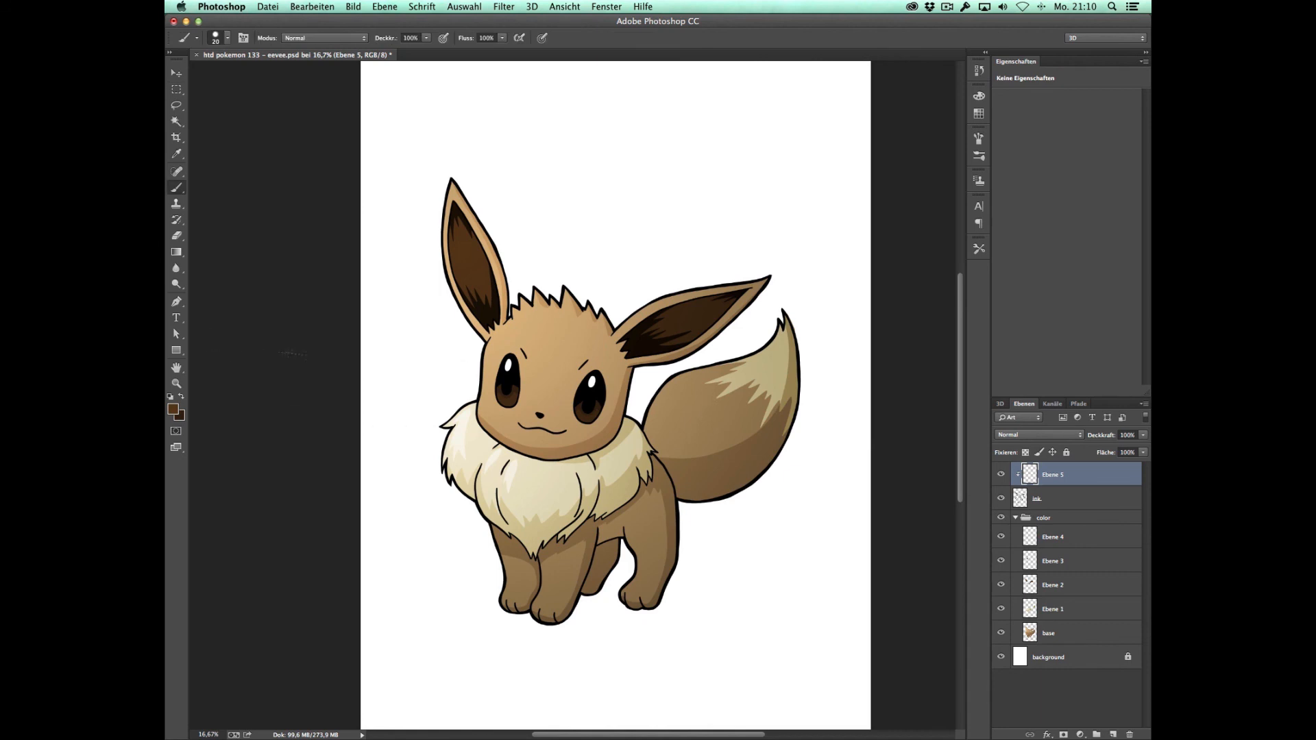
key(g)
alt+click(719, 428)
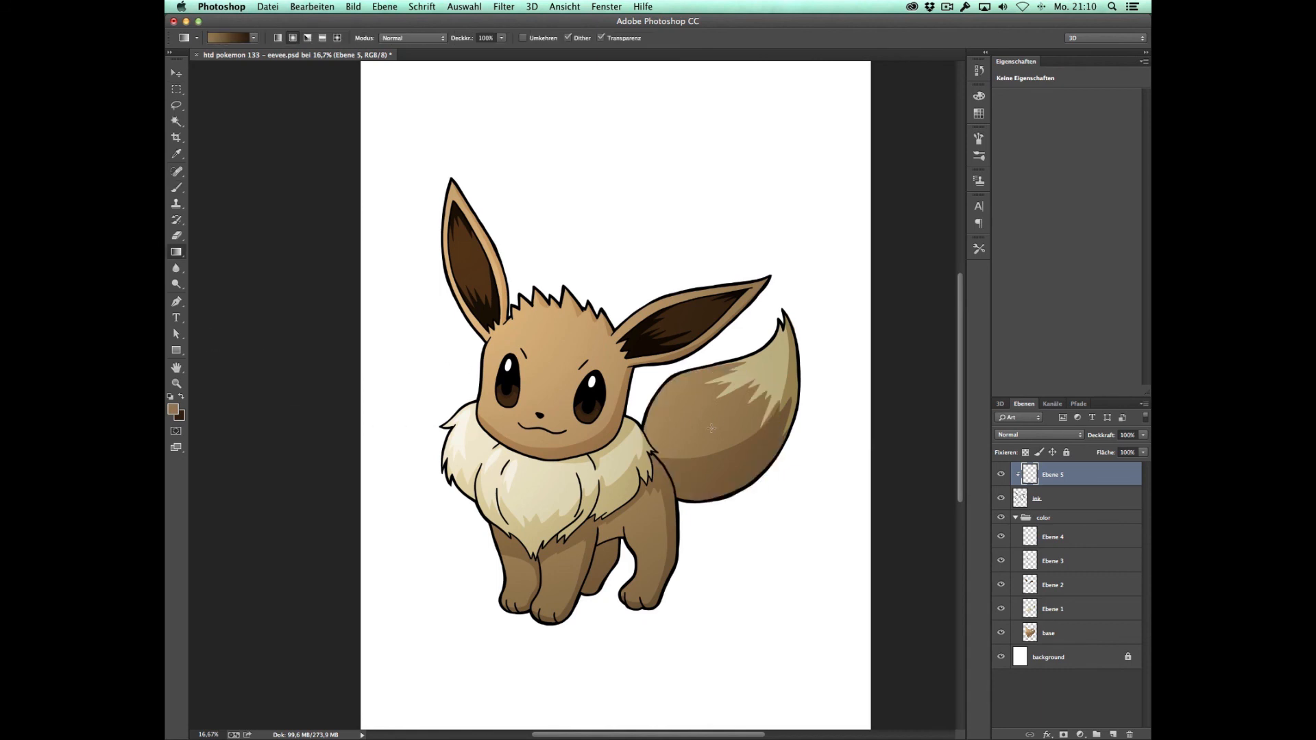
click(177, 412)
drag(728, 543, 728, 559)
click(933, 441)
drag(180, 254, 221, 264)
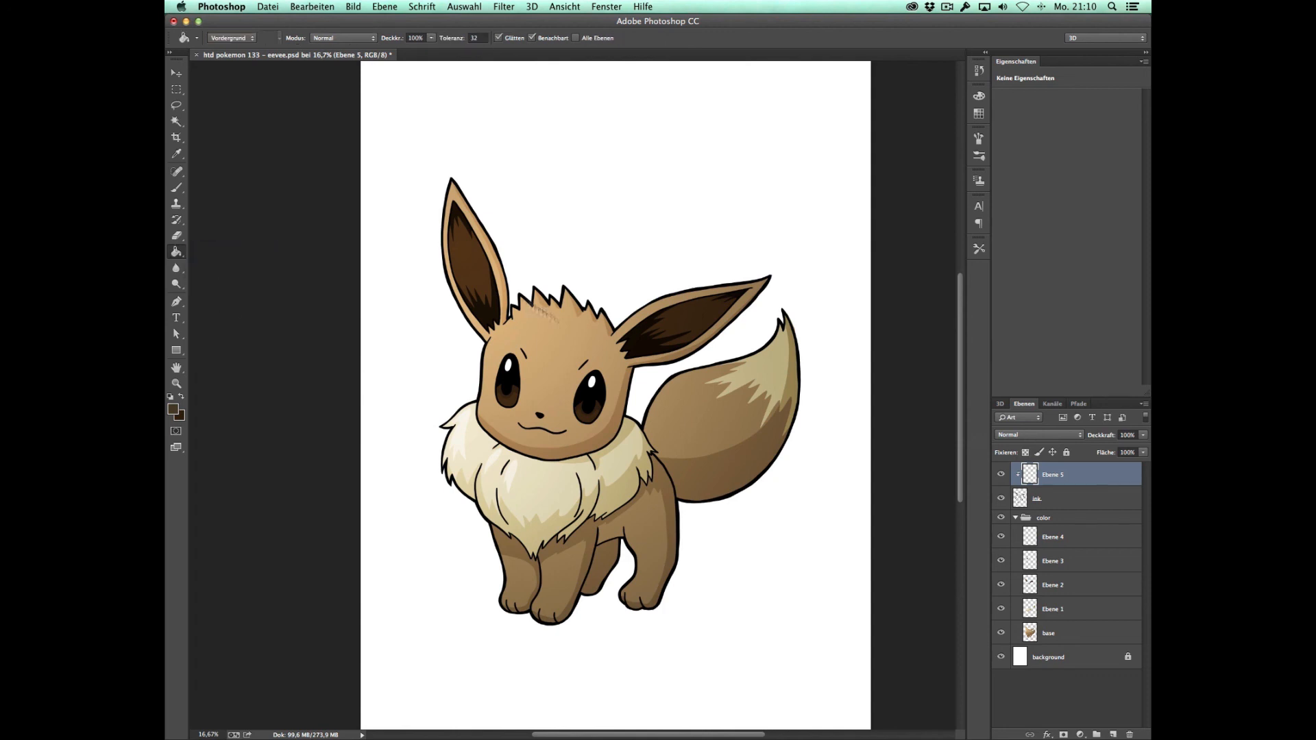
click(728, 381)
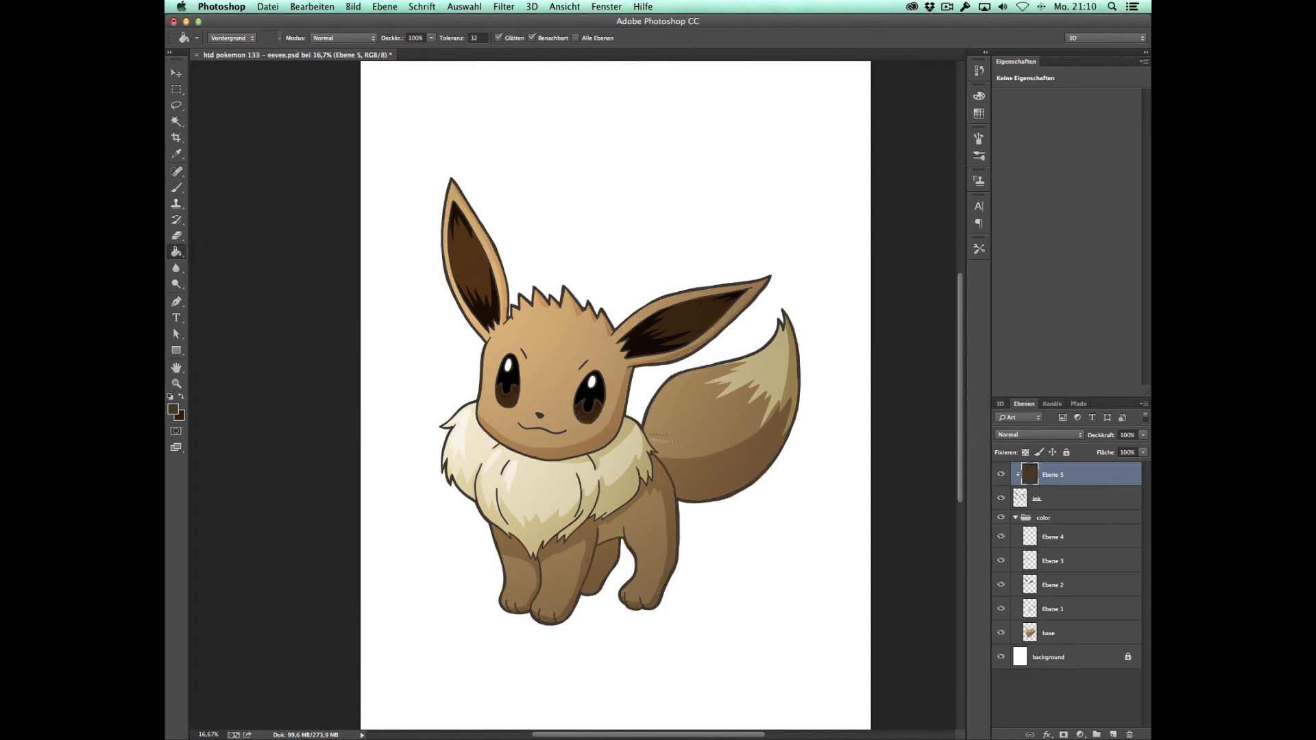
Step: Sample the cream fur colour and darken the foreground colour to olive brown #867743 for the cream areas' outlines
key(z)
click(609, 406)
click(687, 440)
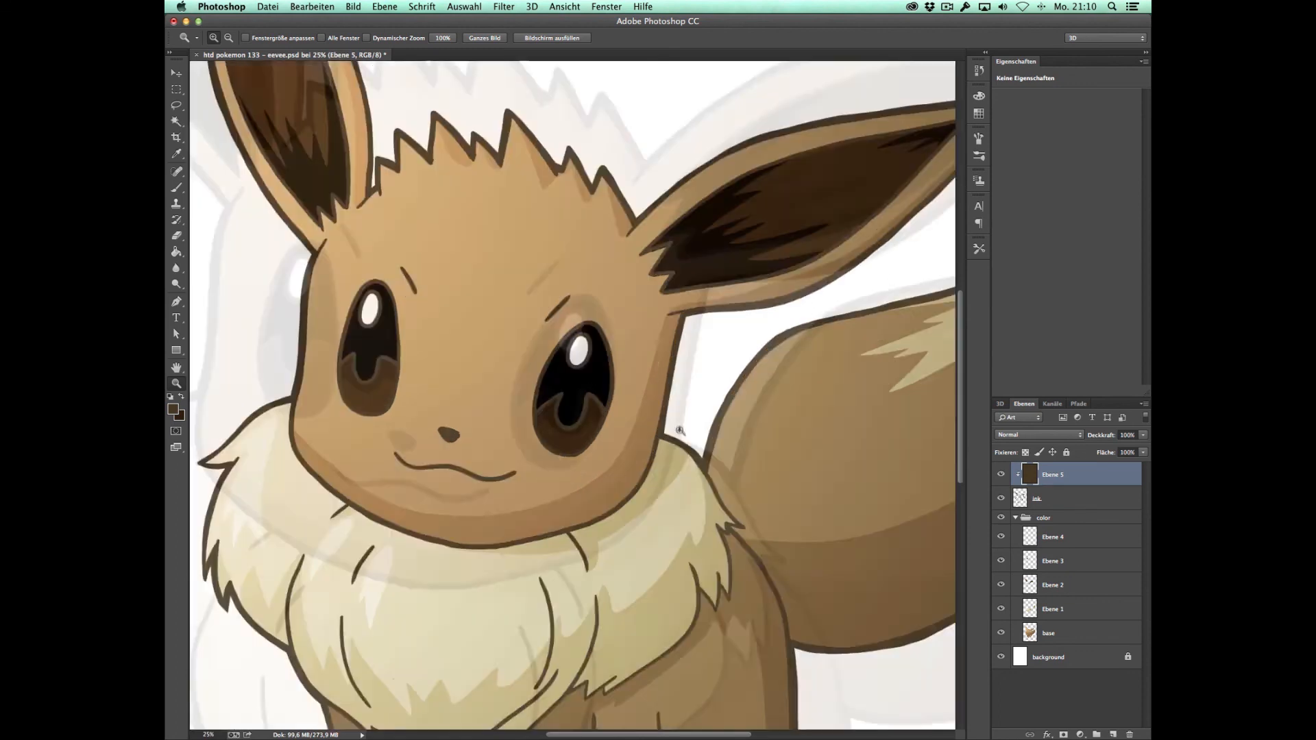
key(super+0)
key(b)
alt+click(649, 510)
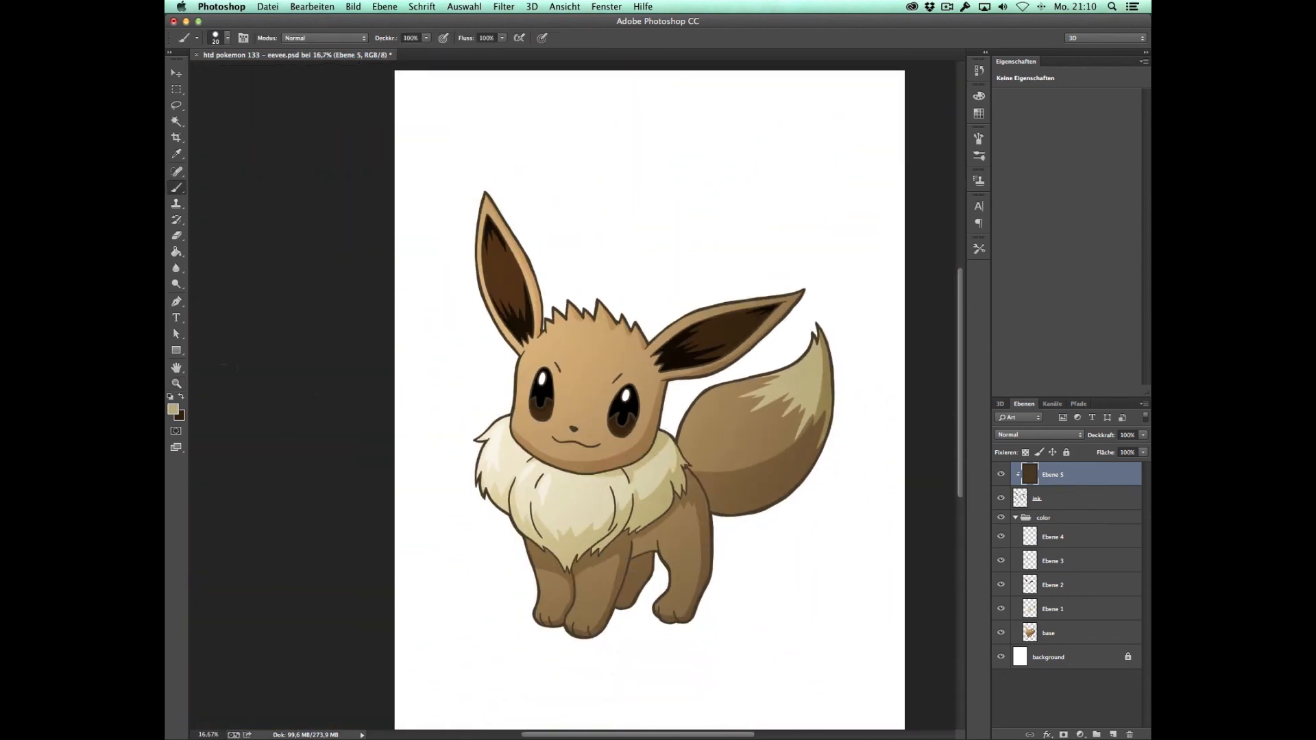
click(173, 409)
click(712, 535)
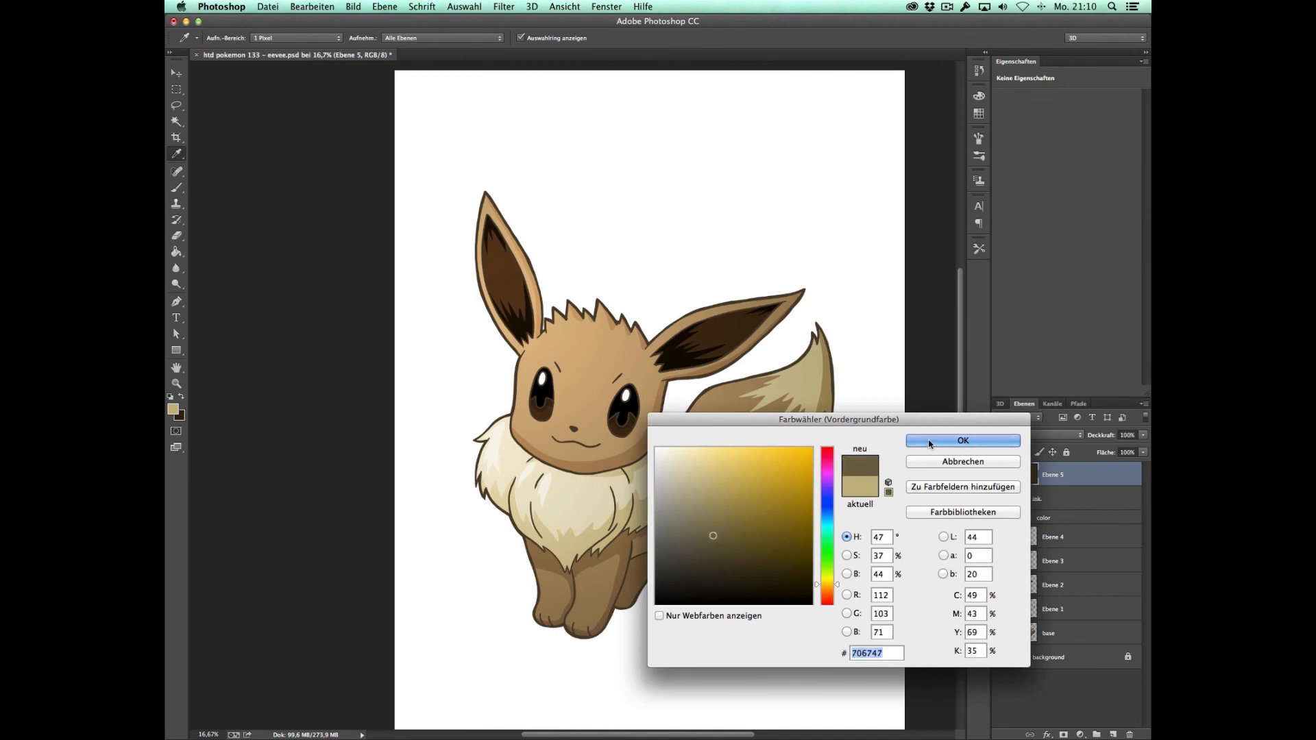
click(729, 513)
click(734, 522)
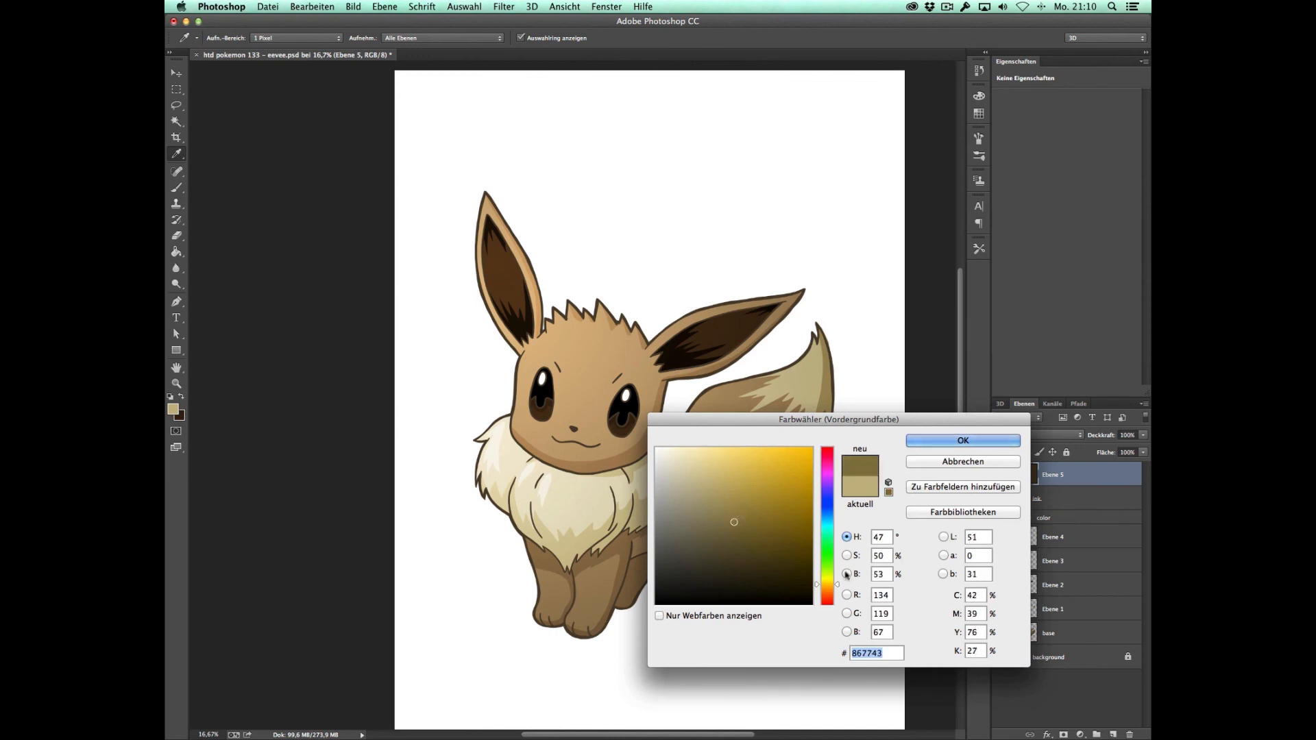
click(953, 442)
key(b)
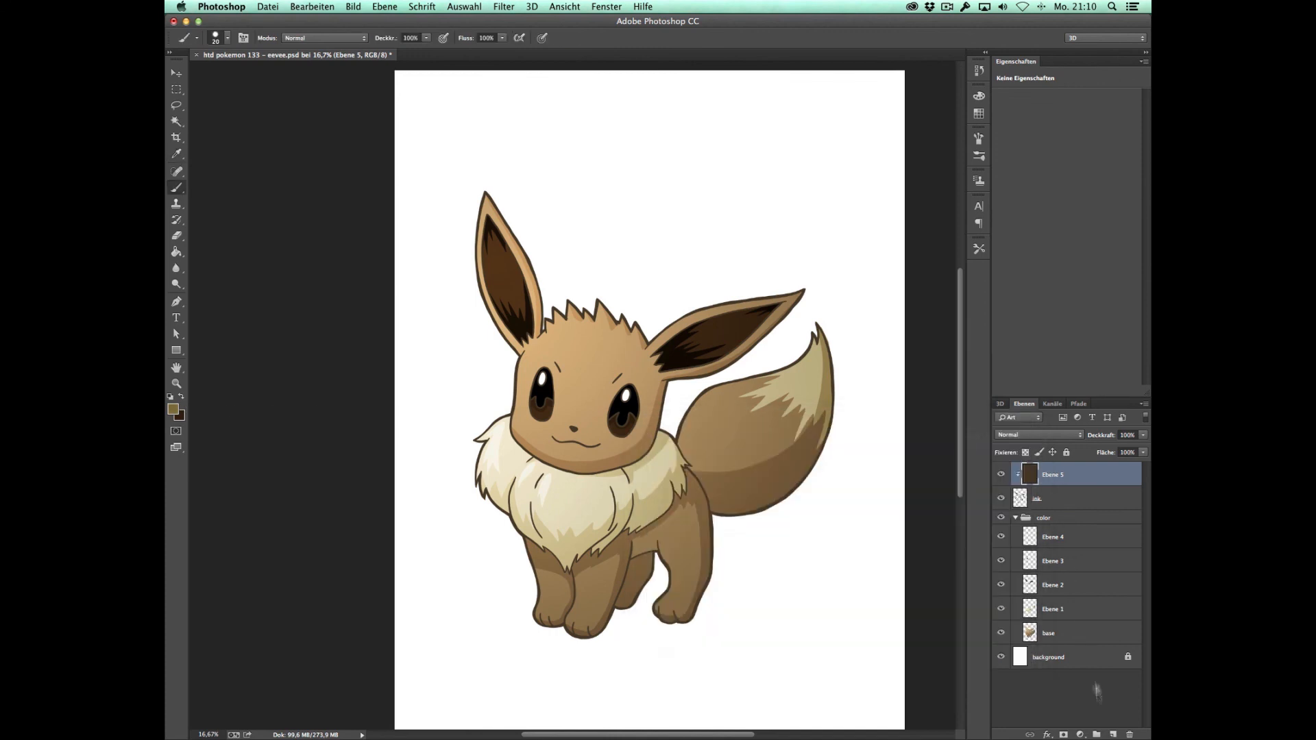
Step: Add another clipped layer and, with a larger brush, paint the tail tip's outlines in the olive brown
click(1115, 735)
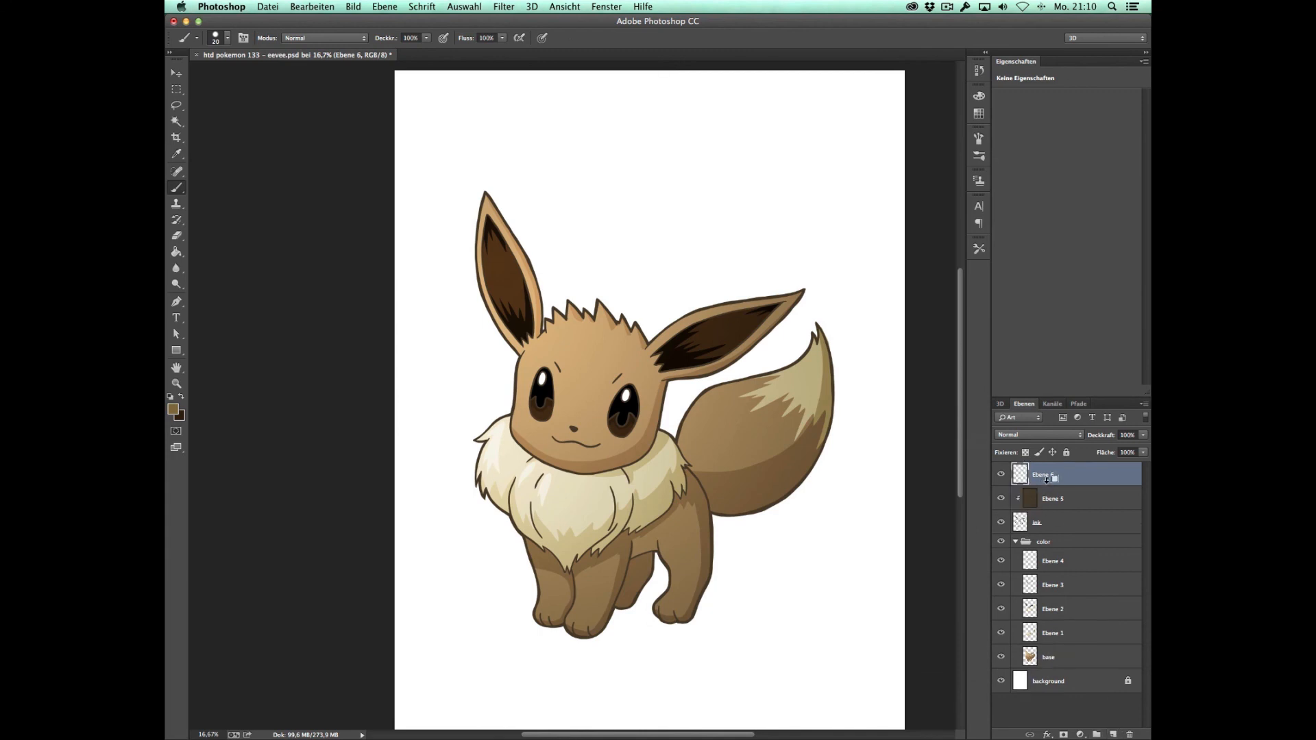
right_click(799, 381)
drag(868, 408, 895, 410)
click(846, 310)
drag(810, 350, 835, 360)
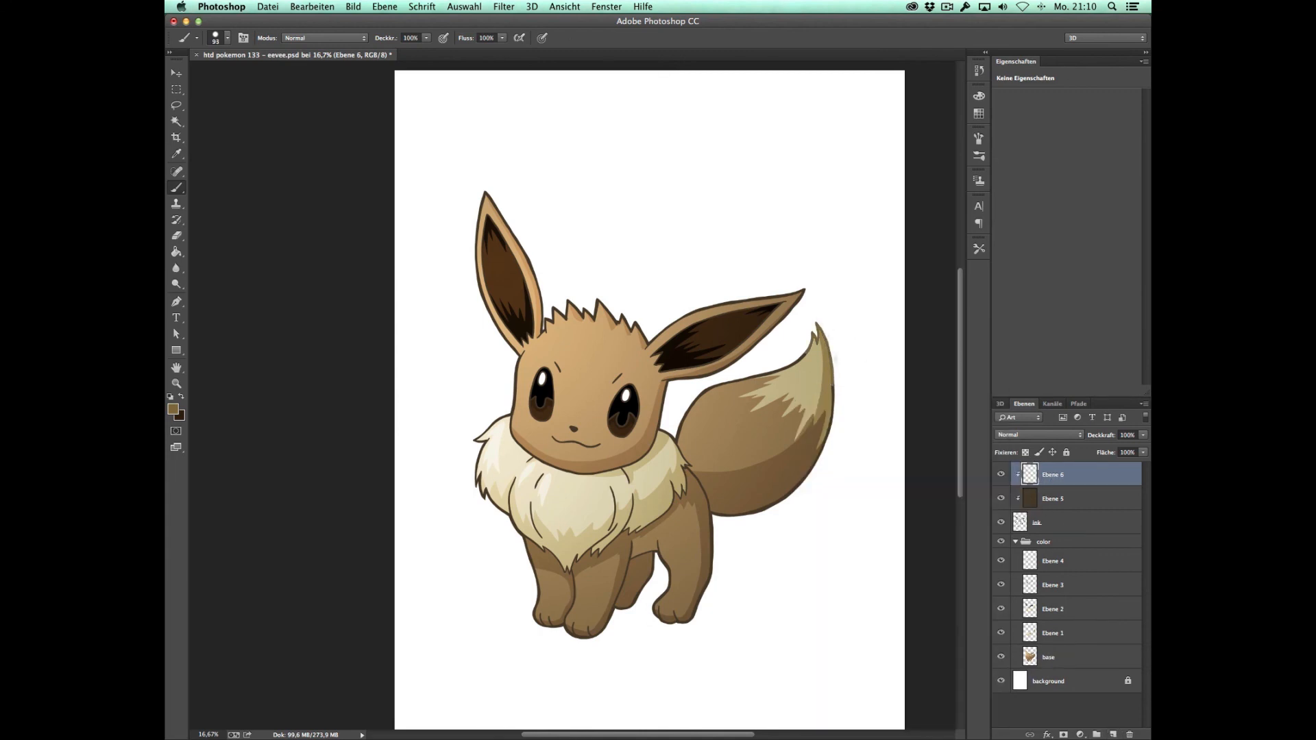
drag(835, 408, 821, 439)
drag(770, 371, 806, 355)
Step: Brush the olive brown over the outer and inner line art of the cream fur collar
mouse_move(504, 419)
mouse_down()
mouse_move(477, 442)
mouse_move(481, 480)
mouse_move(497, 504)
mouse_move(513, 493)
mouse_up()
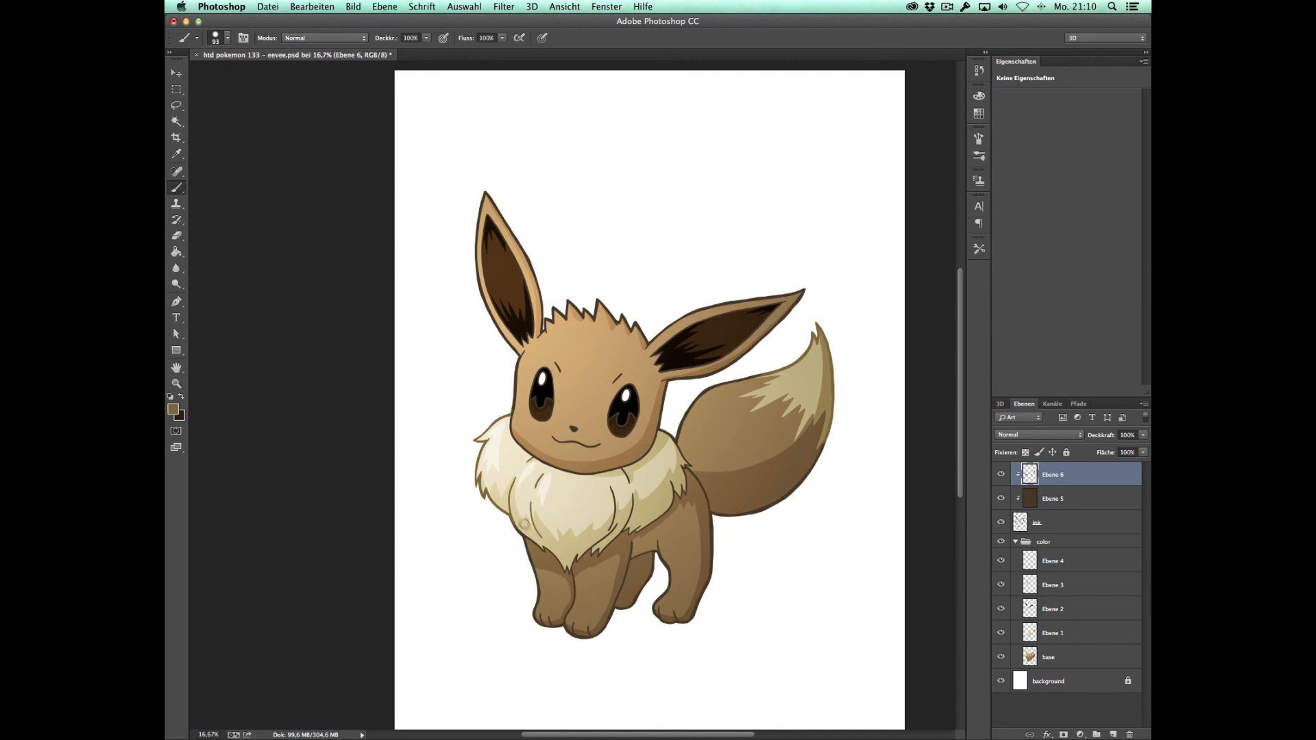
mouse_move(519, 522)
mouse_down()
mouse_move(576, 566)
mouse_move(585, 542)
mouse_move(577, 558)
mouse_move(624, 528)
mouse_move(607, 532)
mouse_move(613, 484)
mouse_up()
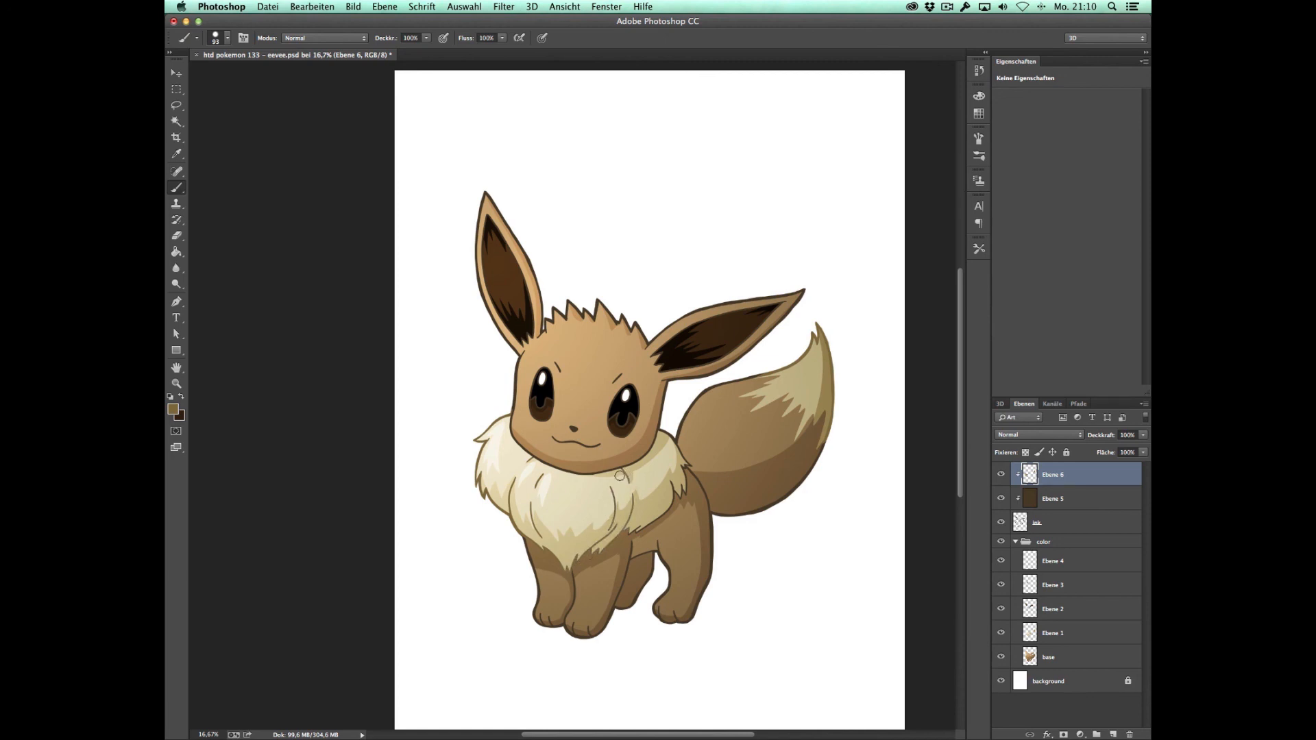
mouse_move(632, 529)
mouse_down()
mouse_move(659, 518)
mouse_move(675, 478)
mouse_up()
drag(689, 460, 666, 428)
Step: Add a third clipped layer, set the foreground colour to black, and paint the line art of the eyes black
click(1113, 735)
click(175, 412)
click(658, 604)
click(946, 442)
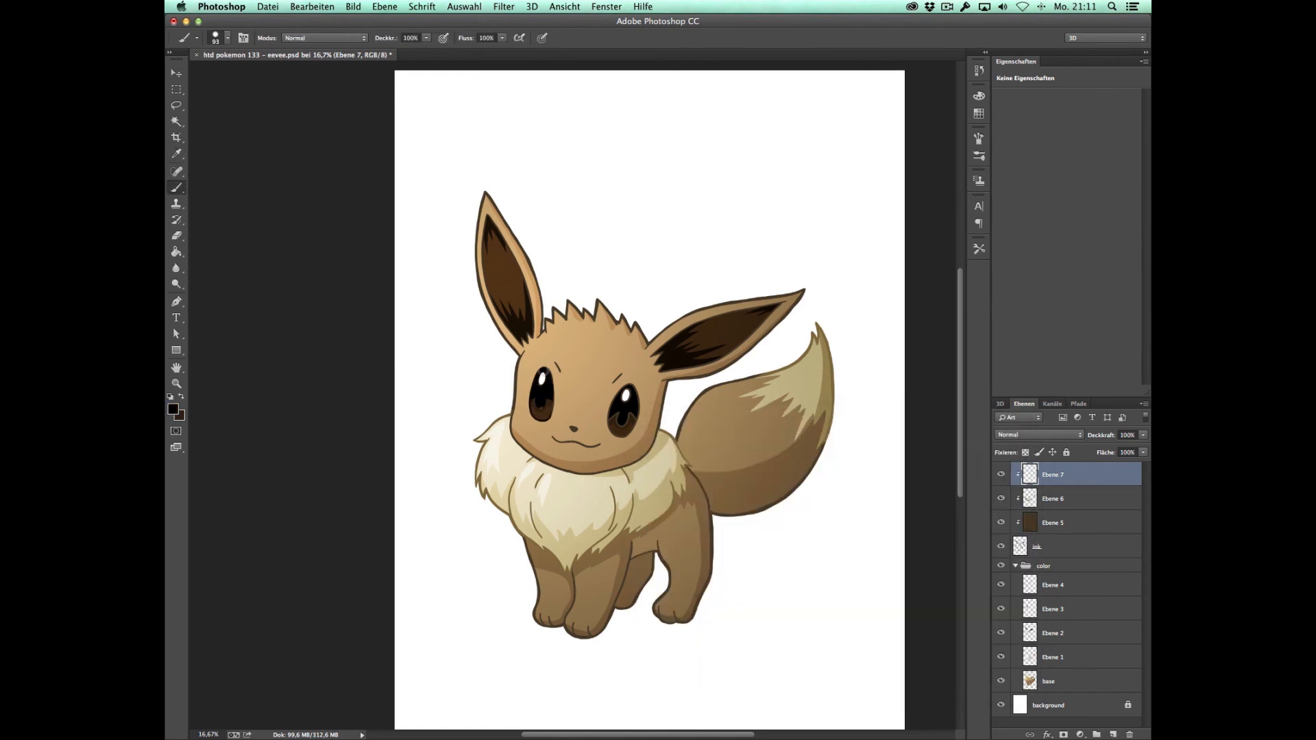
mouse_move(613, 394)
mouse_down()
mouse_move(621, 429)
mouse_move(632, 397)
mouse_up()
key(z)
alt+click(687, 416)
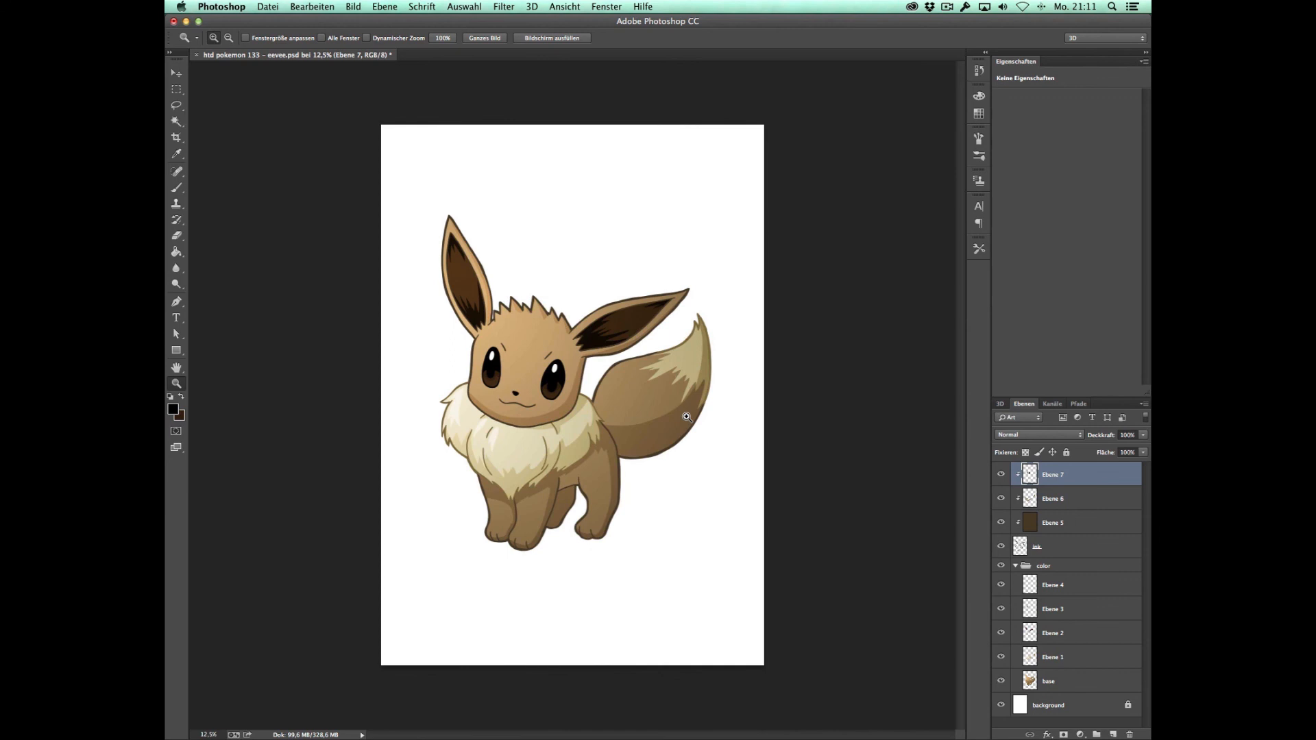